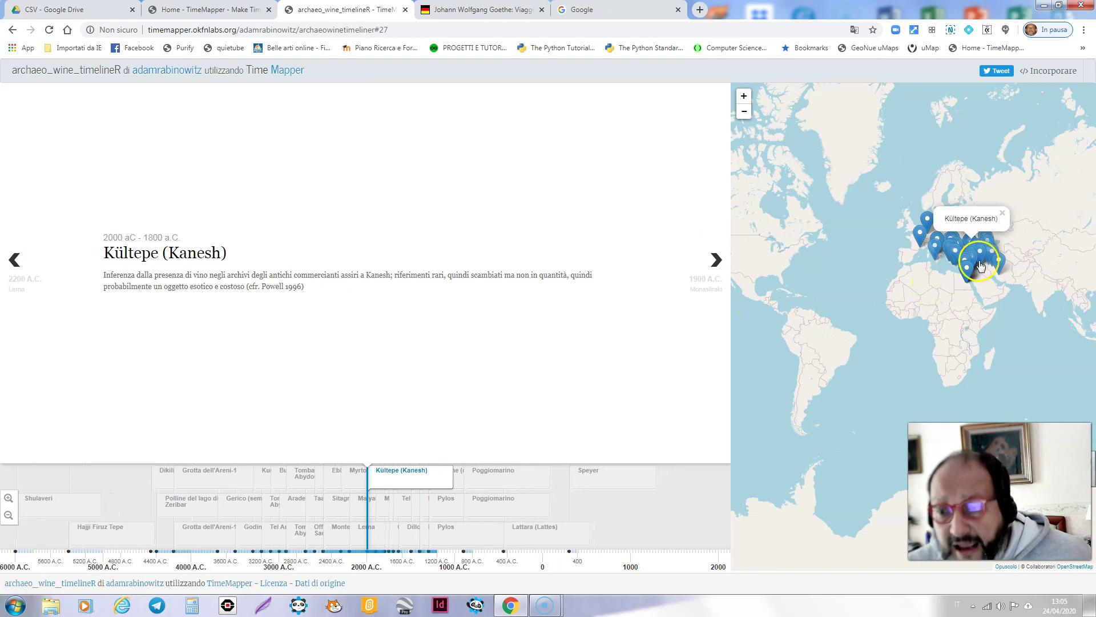
Explore the Mediterranean on the wine archaeology map, viewing Poggiomarino, Monte Kronio and Bogazköy (Hattusha), and close the example.
{"action": "mouse_move", "coordinate": [937, 288]}
{"action": "left_mouse_down"}
{"action": "mouse_move", "coordinate": [839, 296]}
{"action": "mouse_move", "coordinate": [841, 285]}
{"action": "left_mouse_up"}
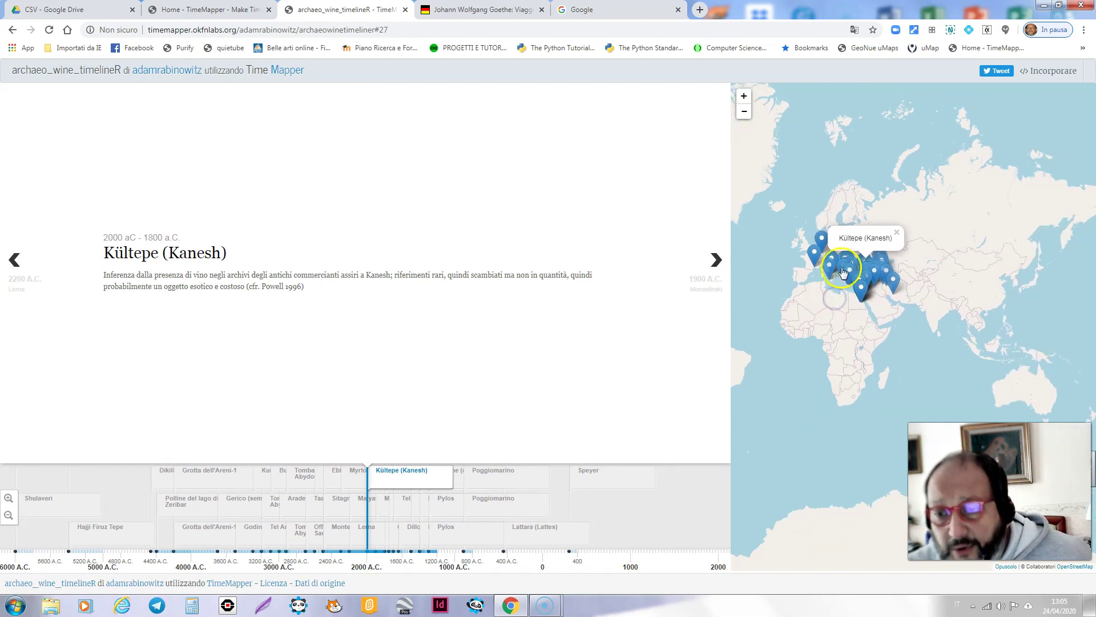
{"action": "scroll", "coordinate": [841, 286], "scroll_direction": "up", "scroll_amount": 4}
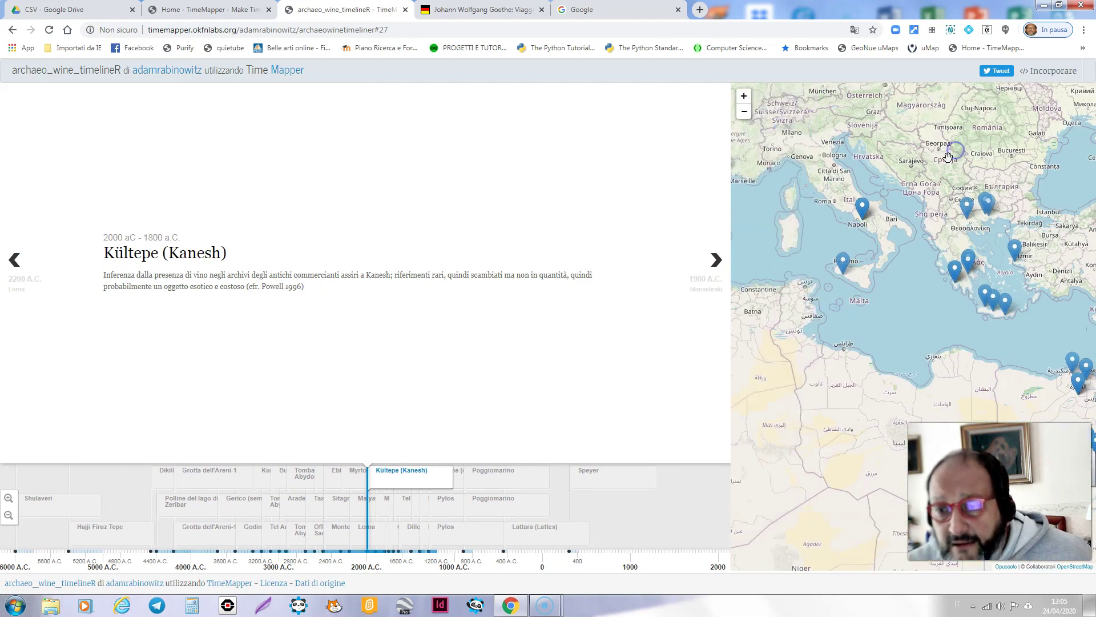
{"action": "scroll", "coordinate": [951, 150], "scroll_direction": "down", "scroll_amount": 1}
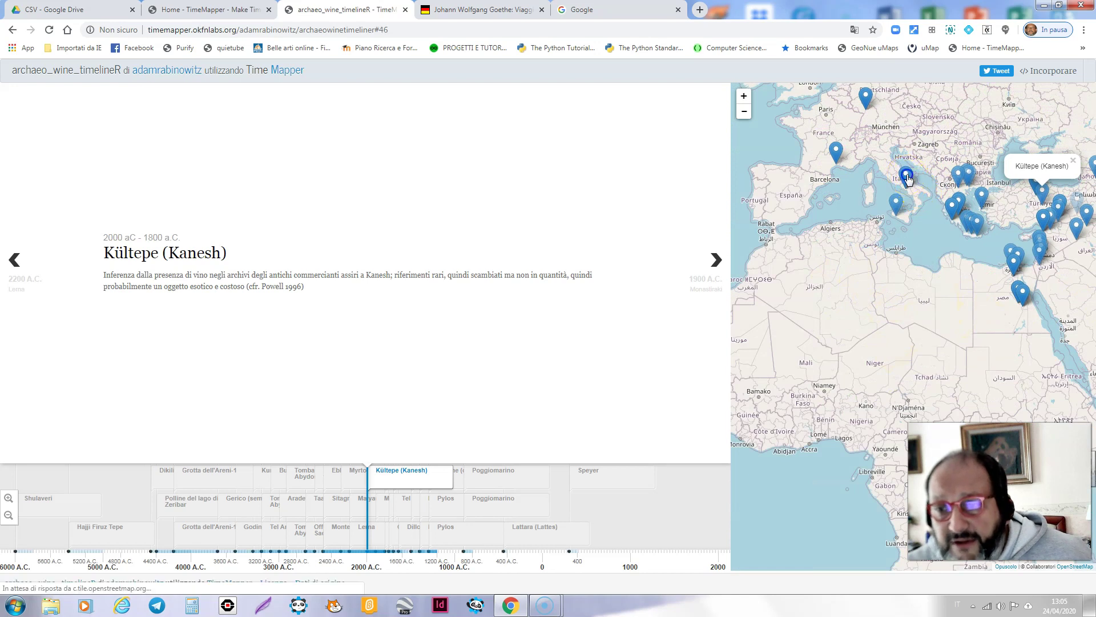
{"action": "left_click", "coordinate": [907, 177]}
{"action": "left_click", "coordinate": [897, 205]}
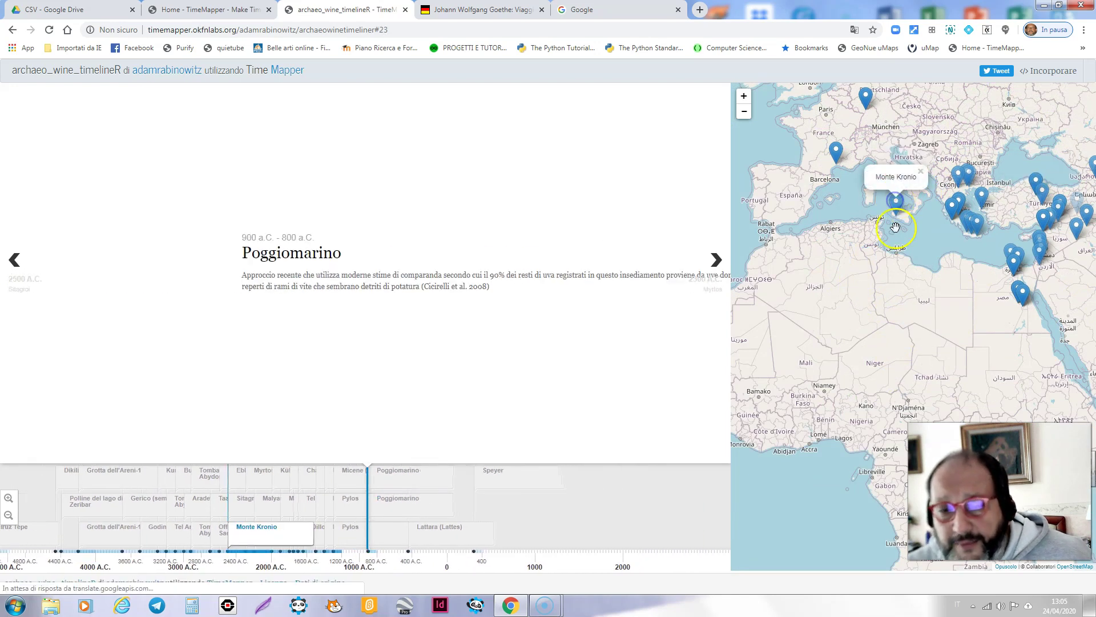
{"action": "left_click", "coordinate": [1035, 183]}
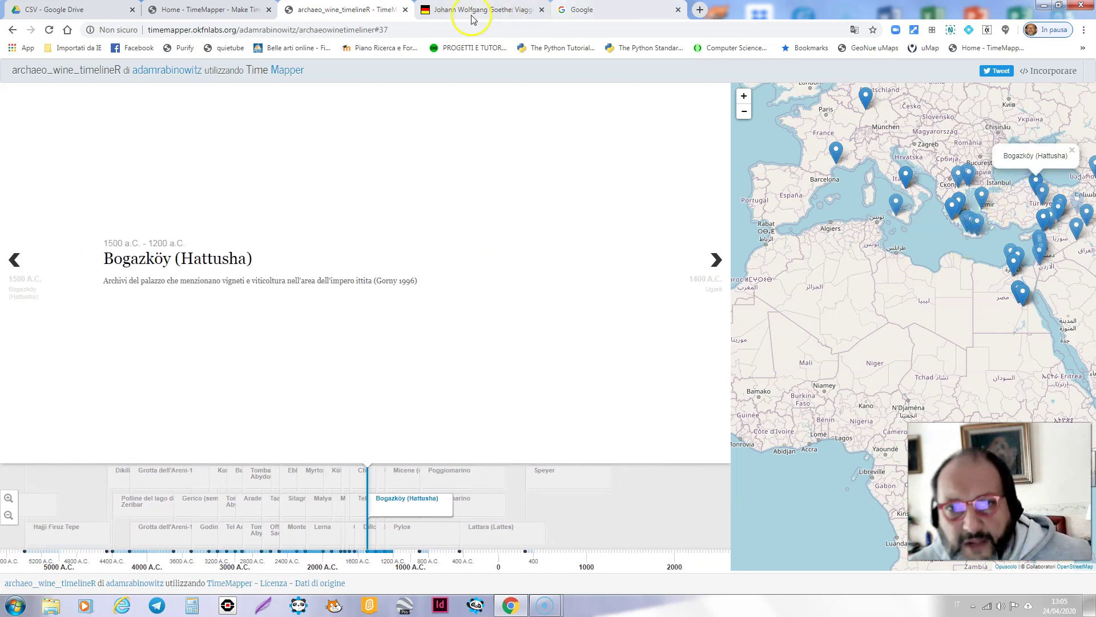
{"action": "left_click", "coordinate": [405, 10]}
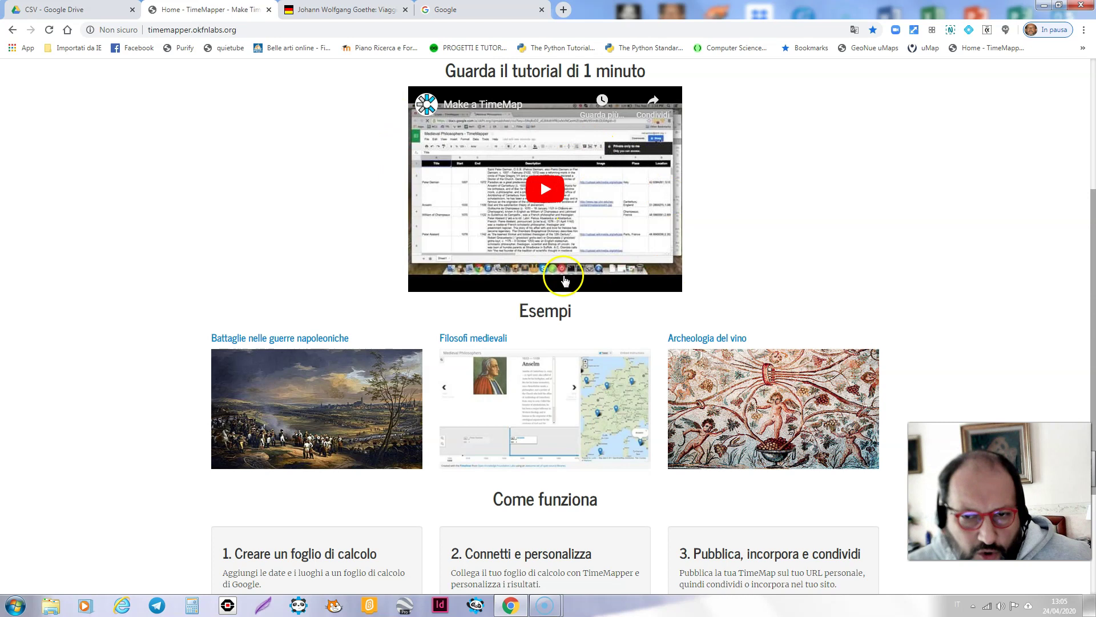
Look over the TimeMapper home page, including its introduction, one-minute tutorial, examples and how-it-works section.
{"action": "scroll", "coordinate": [283, 129], "scroll_direction": "up", "scroll_amount": 4}
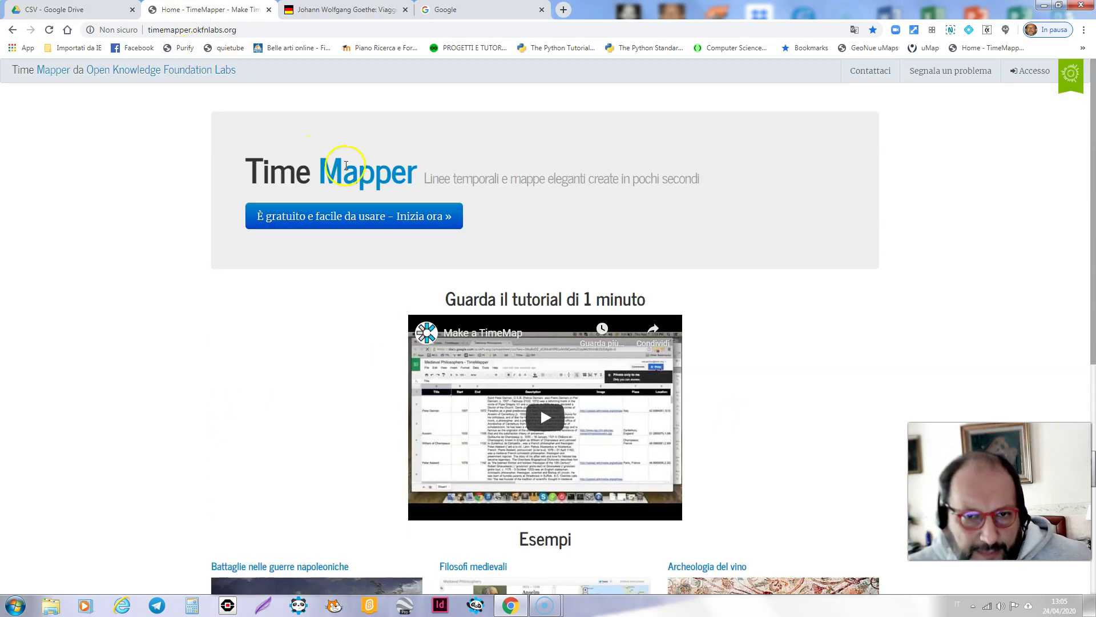
{"action": "scroll", "coordinate": [345, 299], "scroll_direction": "down", "scroll_amount": 2}
{"action": "scroll", "coordinate": [345, 301], "scroll_direction": "down", "scroll_amount": 1}
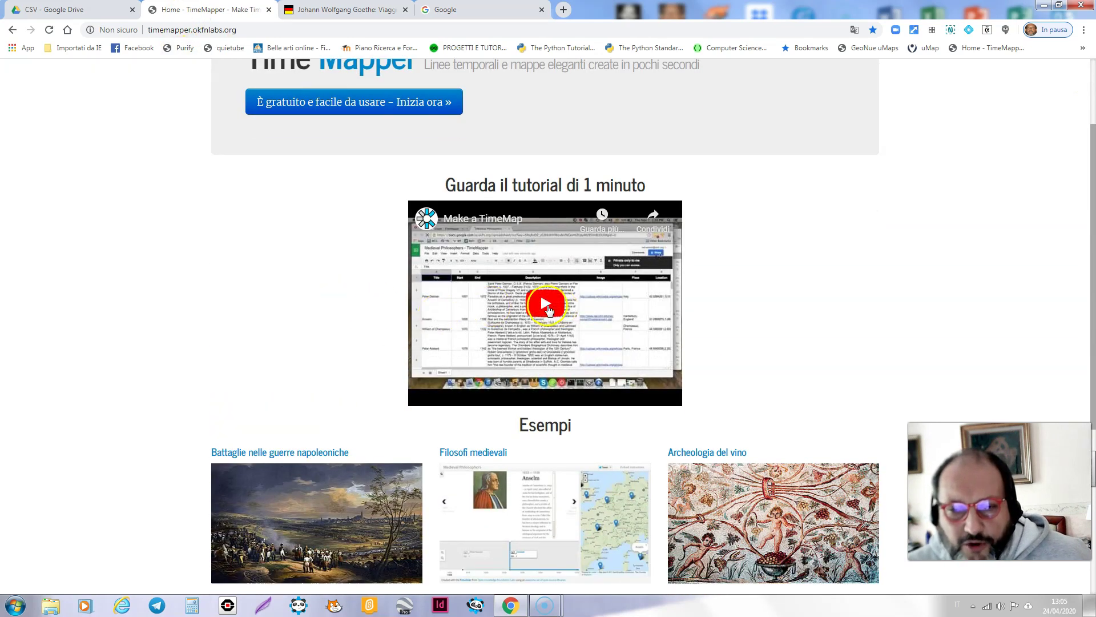
{"action": "left_click", "coordinate": [255, 267]}
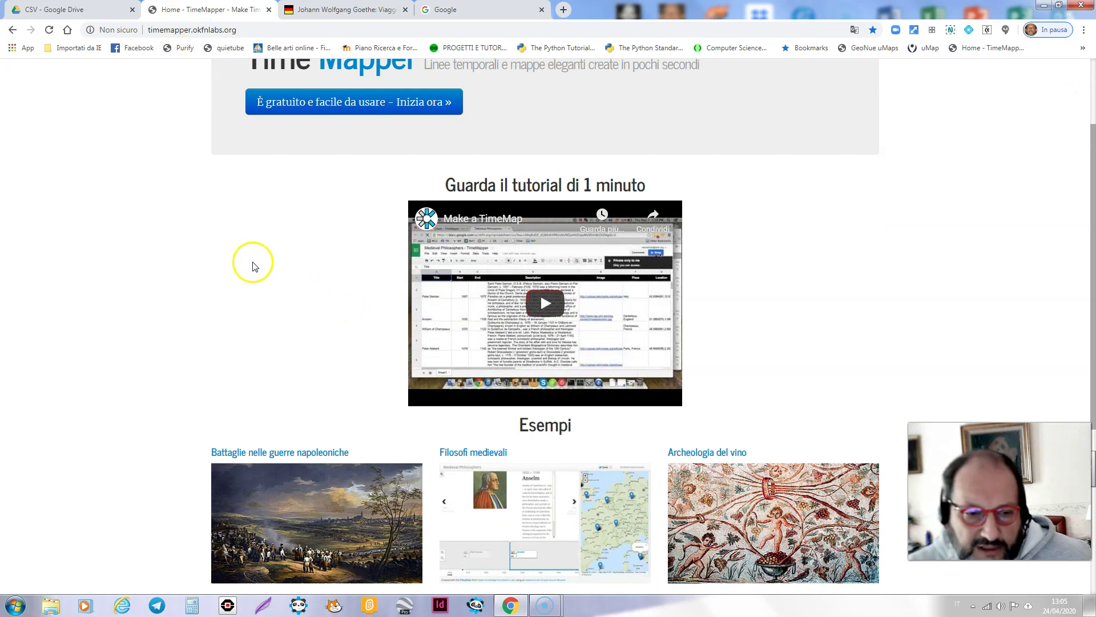
{"action": "scroll", "coordinate": [255, 267], "scroll_direction": "down", "scroll_amount": 3}
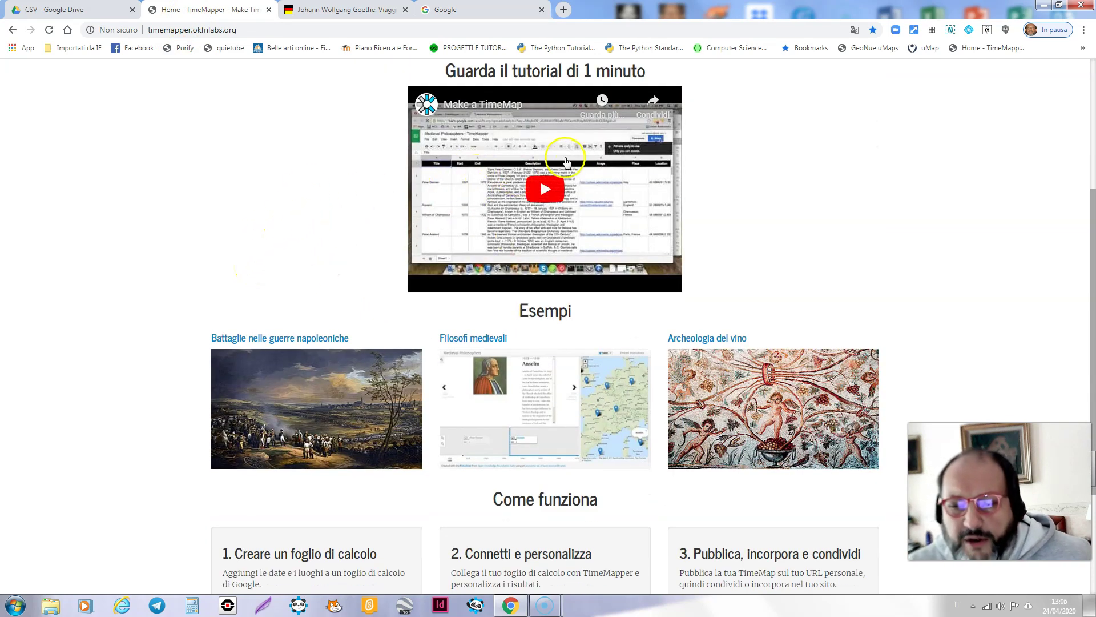
{"action": "left_click", "coordinate": [368, 171]}
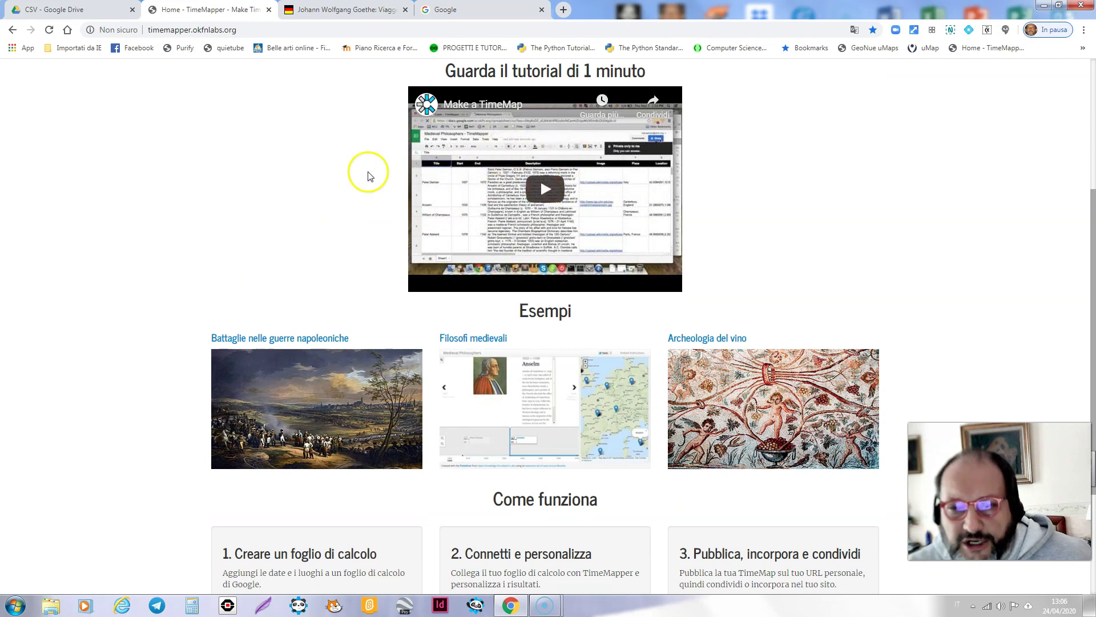
{"action": "scroll", "coordinate": [368, 171], "scroll_direction": "down", "scroll_amount": 3}
{"action": "scroll", "coordinate": [368, 171], "scroll_direction": "up", "scroll_amount": 10}
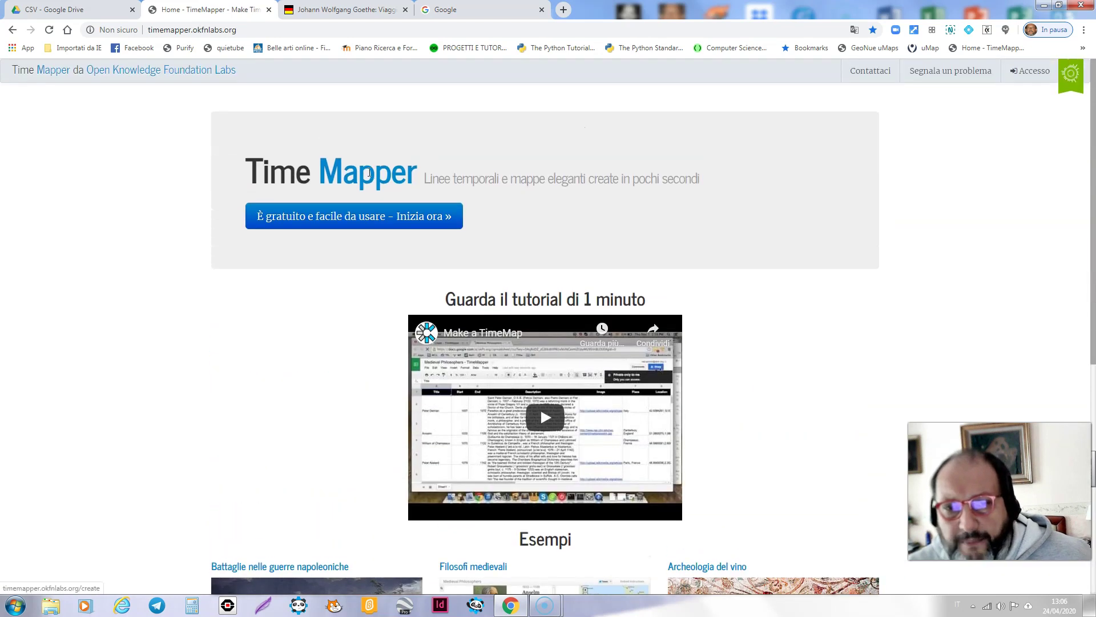
Log in to the TimeMapper account, dismiss the translation popup and look through the list of existing timemaps.
{"action": "left_click", "coordinate": [1009, 71]}
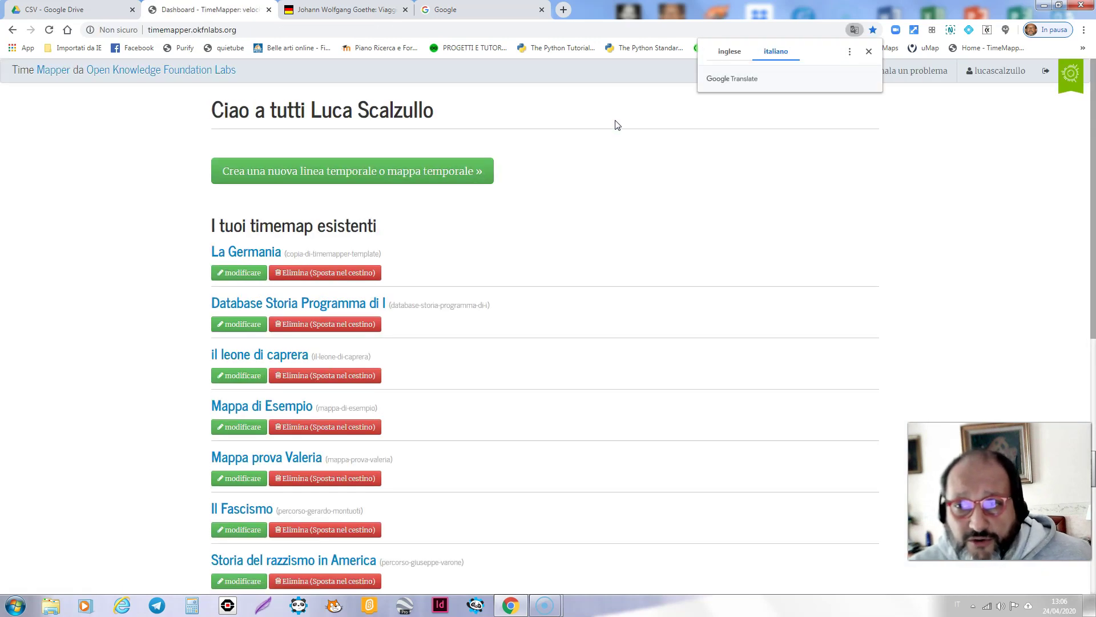
{"action": "left_click", "coordinate": [869, 52]}
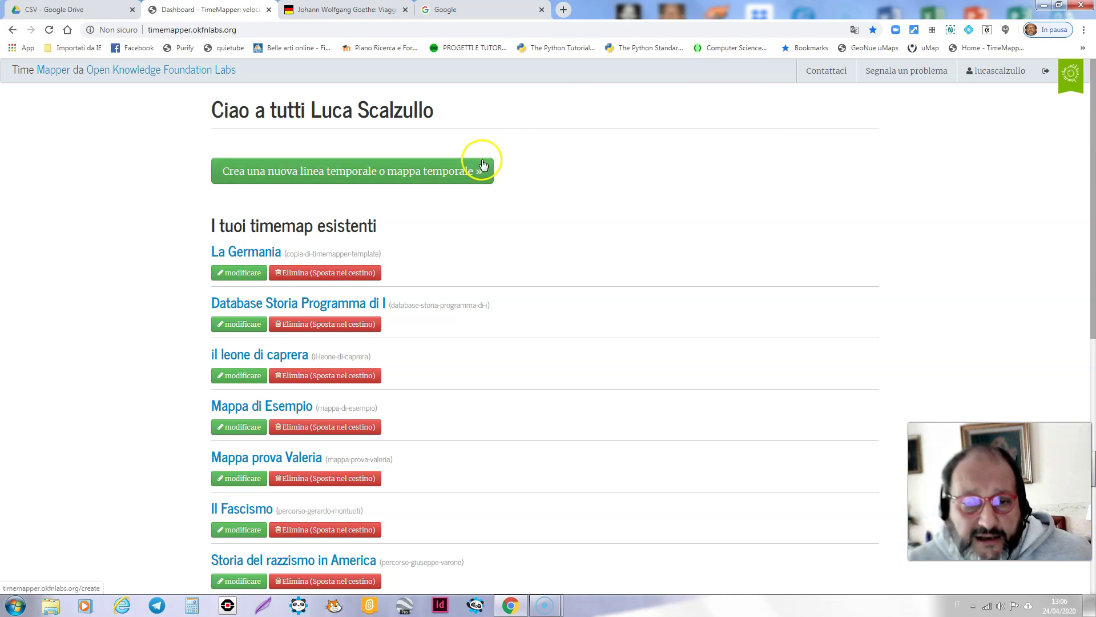
{"action": "scroll", "coordinate": [371, 408], "scroll_direction": "down", "scroll_amount": 7}
{"action": "scroll", "coordinate": [367, 409], "scroll_direction": "up", "scroll_amount": 7}
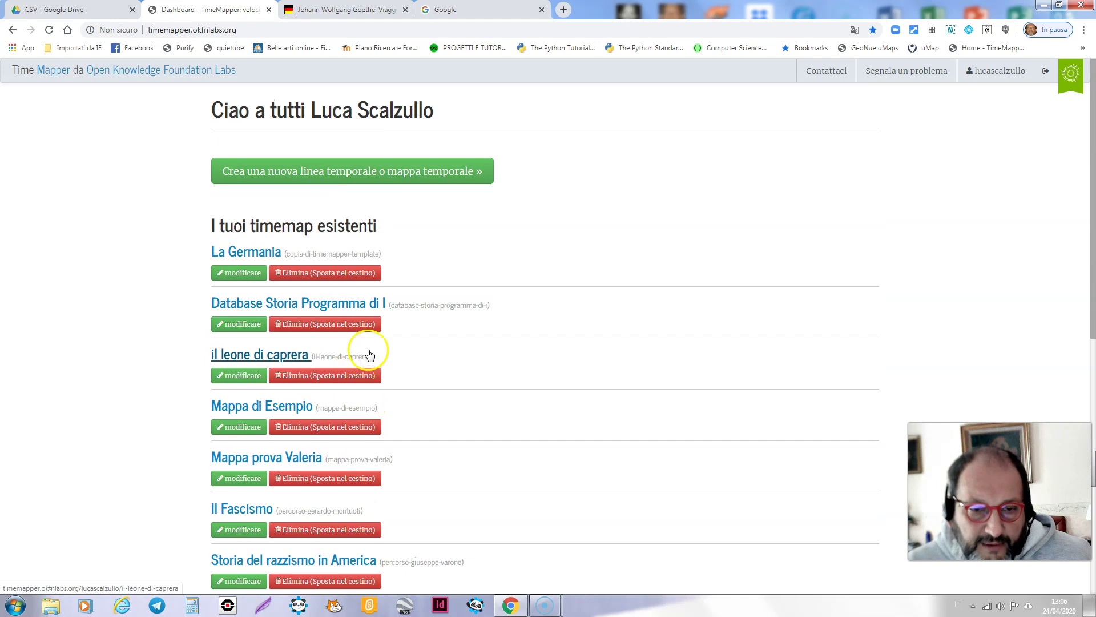
Start a new timeline or timemap and set ambiguous date handling to day first (gg/mm/aaaa).
{"action": "left_click", "coordinate": [378, 173]}
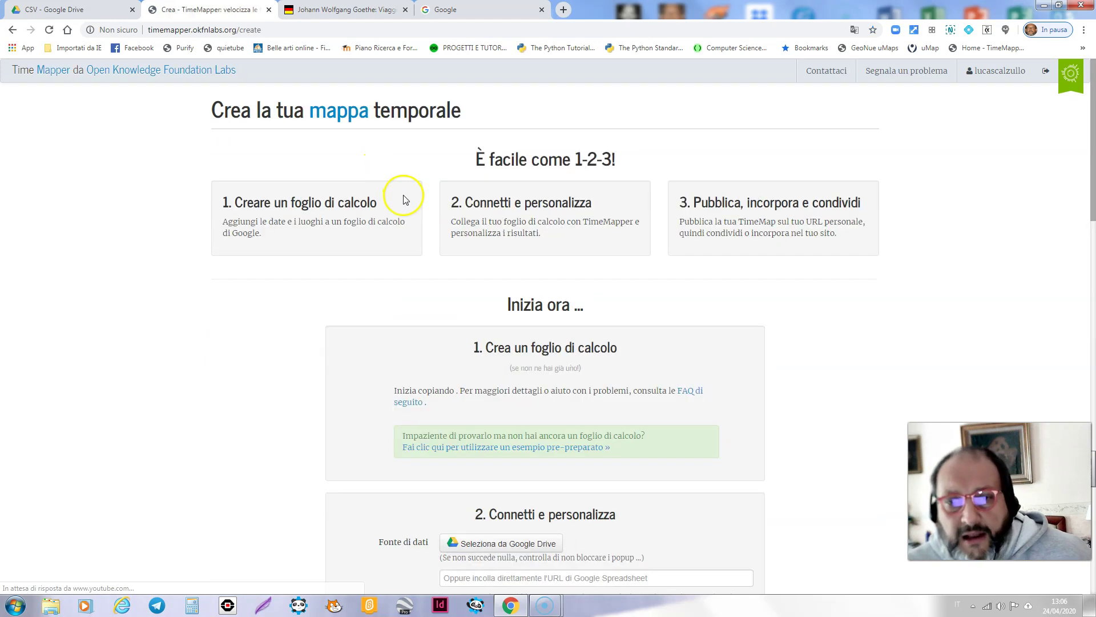
{"action": "scroll", "coordinate": [402, 197], "scroll_direction": "down", "scroll_amount": 5}
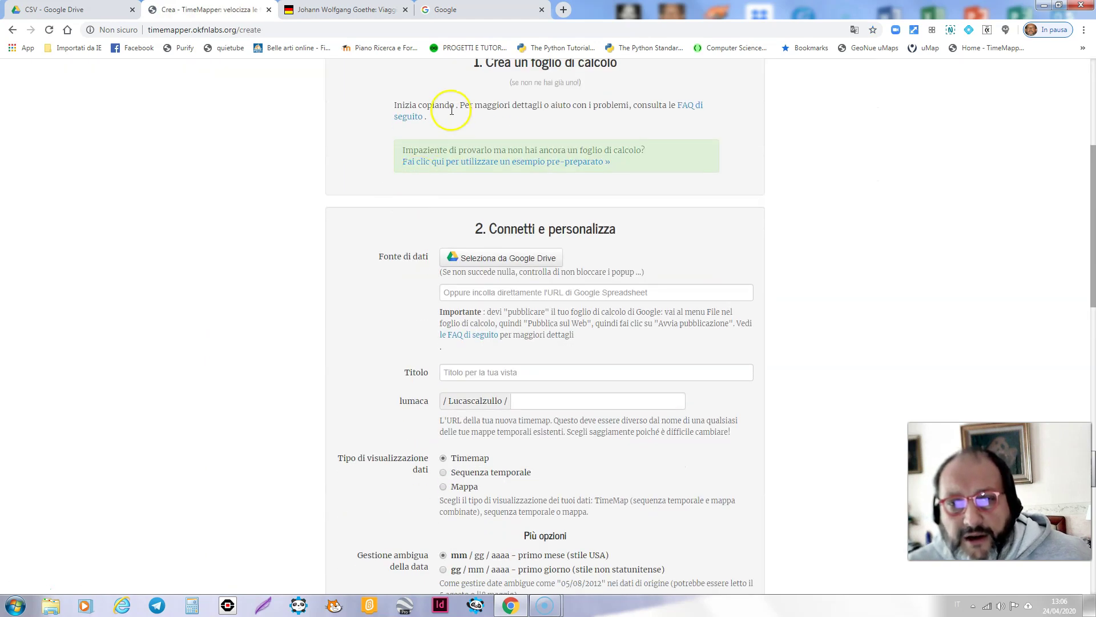
{"action": "scroll", "coordinate": [422, 205], "scroll_direction": "down", "scroll_amount": 2}
{"action": "scroll", "coordinate": [391, 200], "scroll_direction": "down", "scroll_amount": 2}
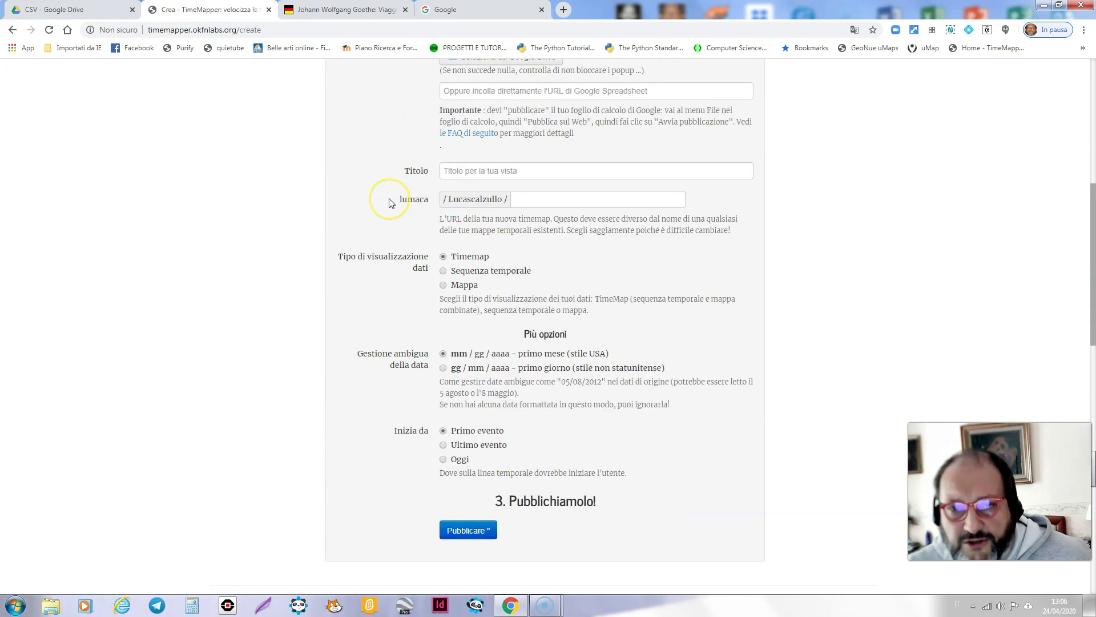
{"action": "scroll", "coordinate": [391, 200], "scroll_direction": "up", "scroll_amount": 2}
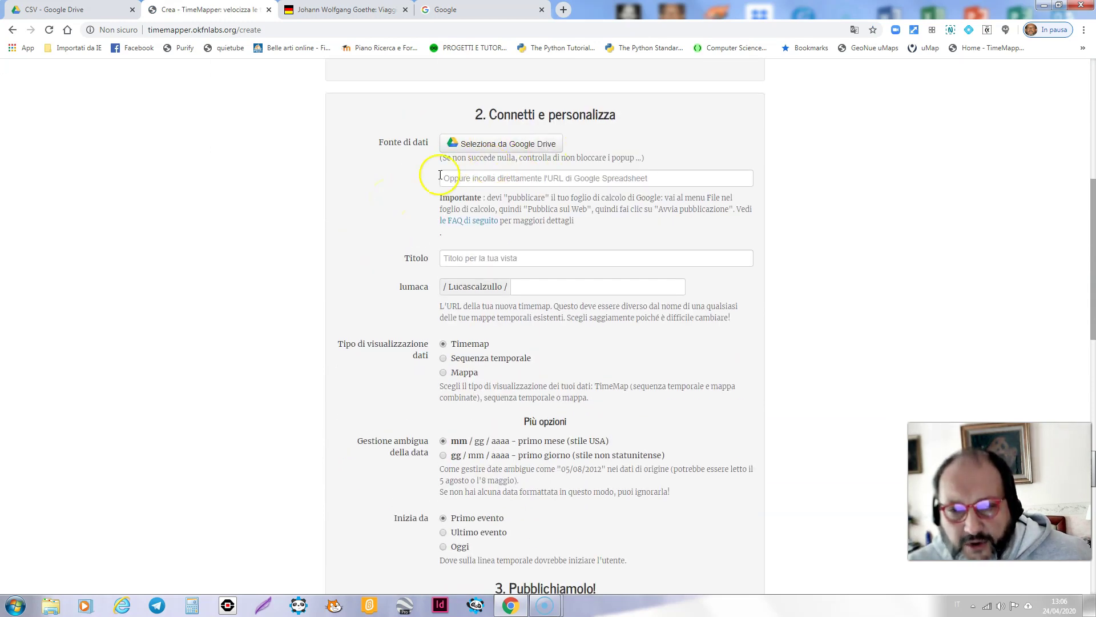
{"action": "scroll", "coordinate": [402, 197], "scroll_direction": "down", "scroll_amount": 3}
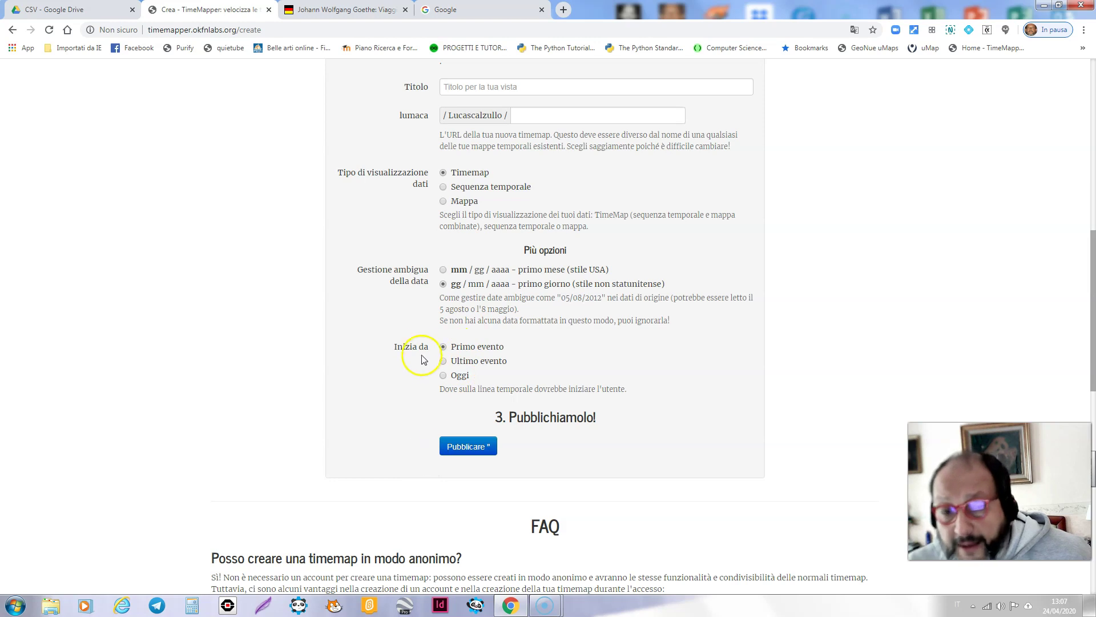
Review the starting-event options, the publishing section and the beginning of the FAQ on the creation page.
{"action": "scroll", "coordinate": [404, 312], "scroll_direction": "down", "scroll_amount": 2}
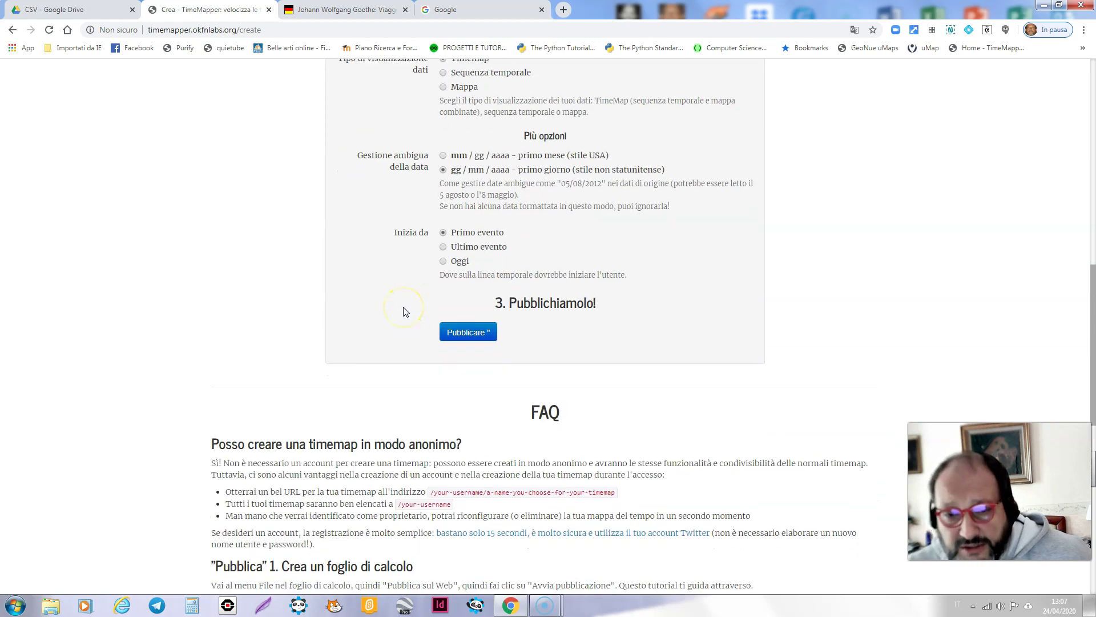
{"action": "scroll", "coordinate": [405, 311], "scroll_direction": "down", "scroll_amount": 2}
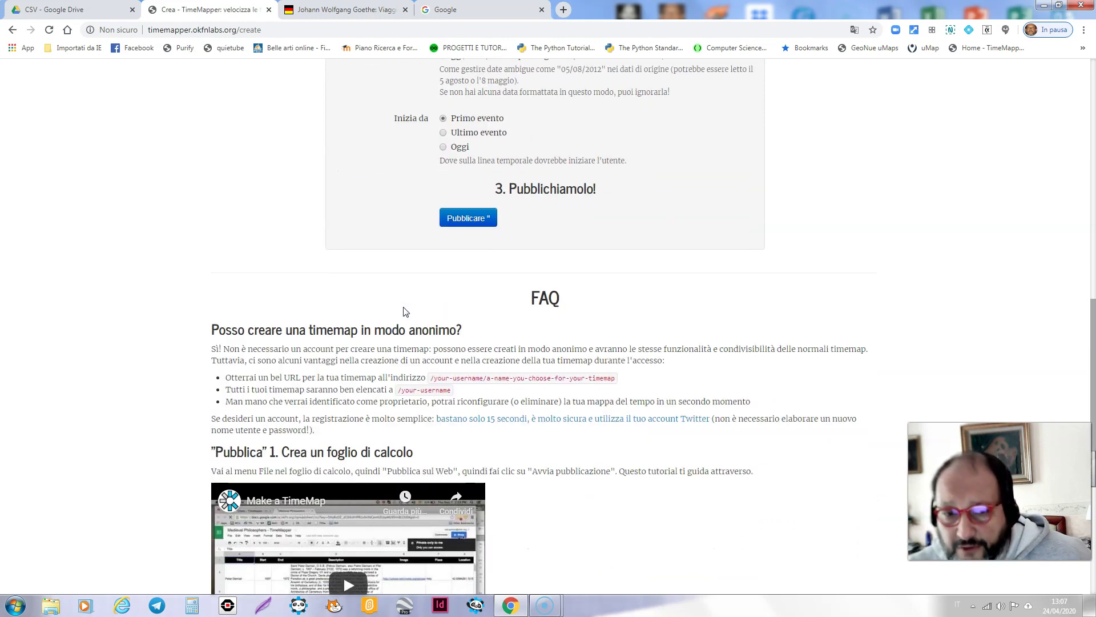
{"action": "scroll", "coordinate": [405, 311], "scroll_direction": "up", "scroll_amount": 3}
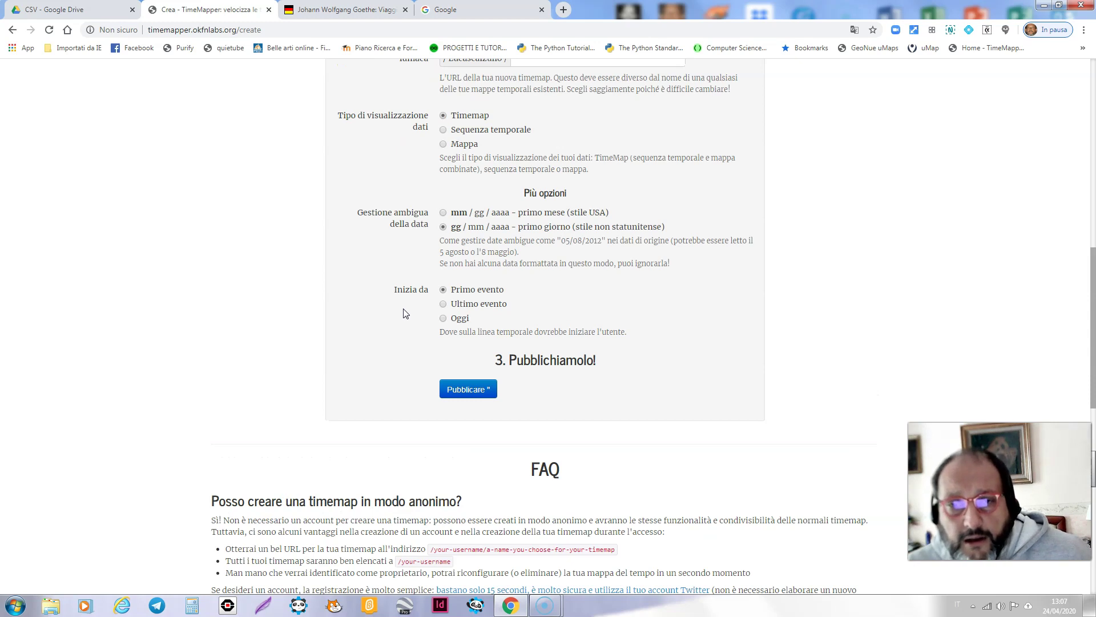
{"action": "scroll", "coordinate": [404, 305], "scroll_direction": "up", "scroll_amount": 10}
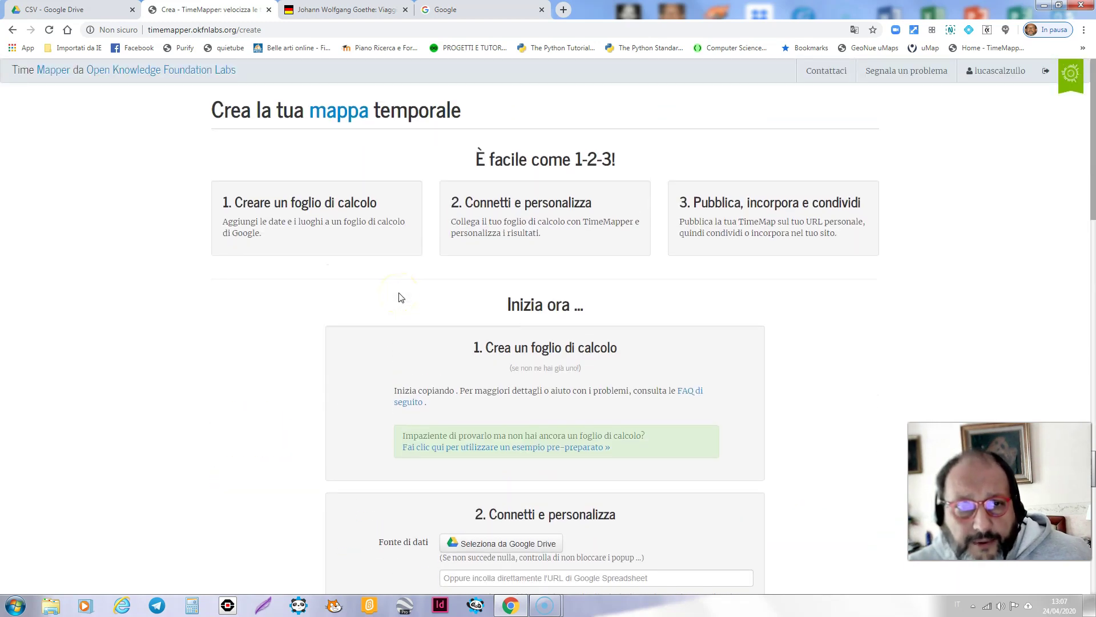
Load timemapper.okfnlabs.org in the open Google tab.
{"action": "left_click", "coordinate": [513, 13]}
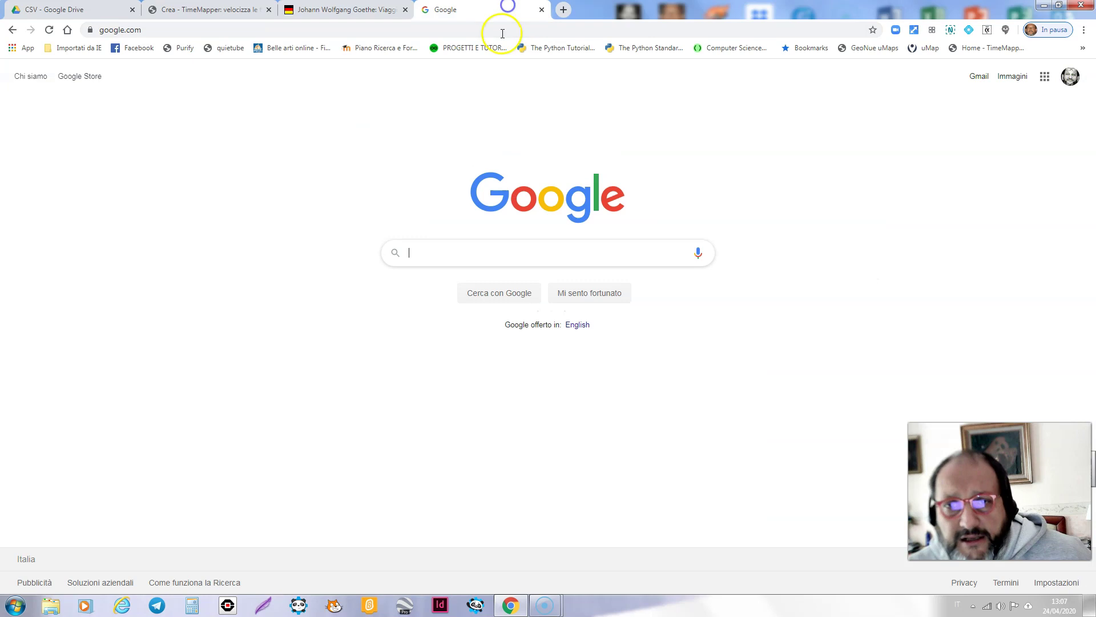
{"action": "left_click", "coordinate": [503, 31]}
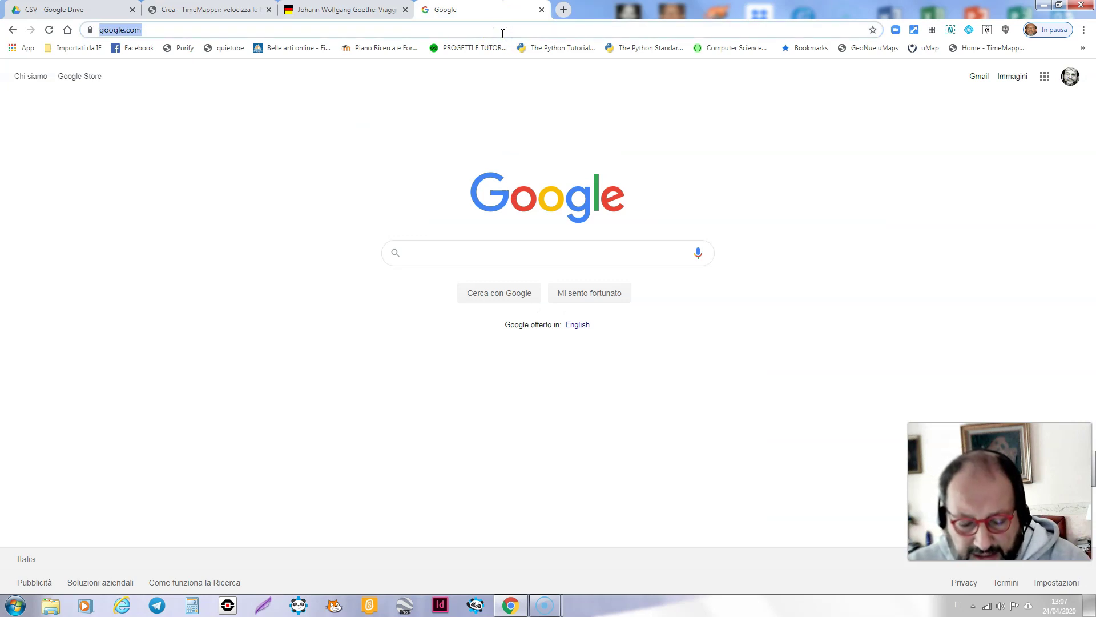
{"action": "type", "text": "timemapper.okfnlabs.org"}
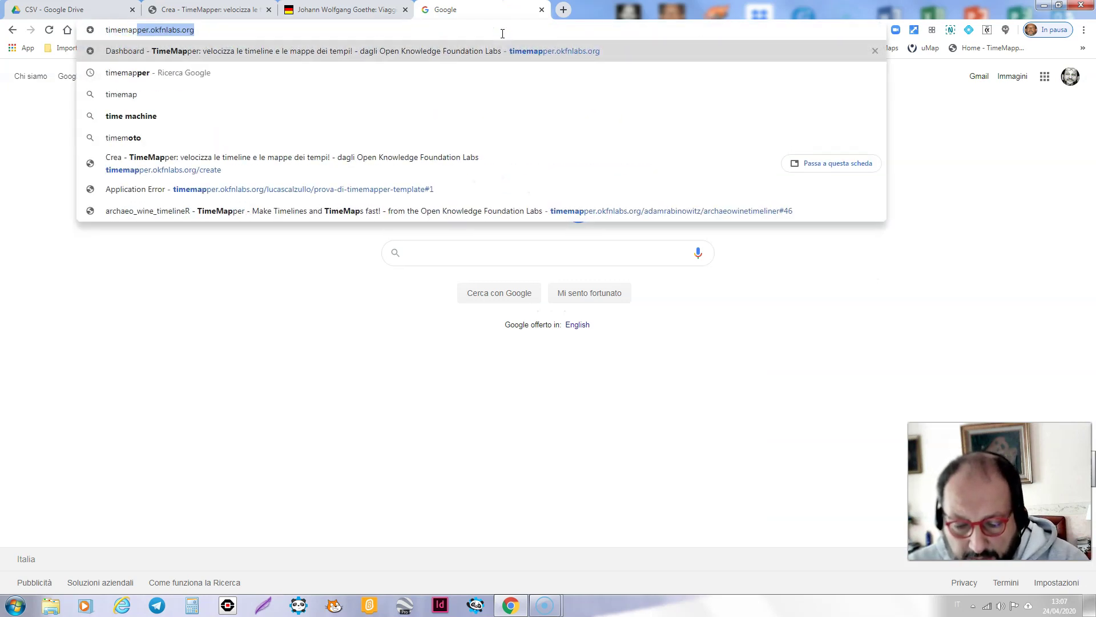
{"action": "key", "text": "Return"}
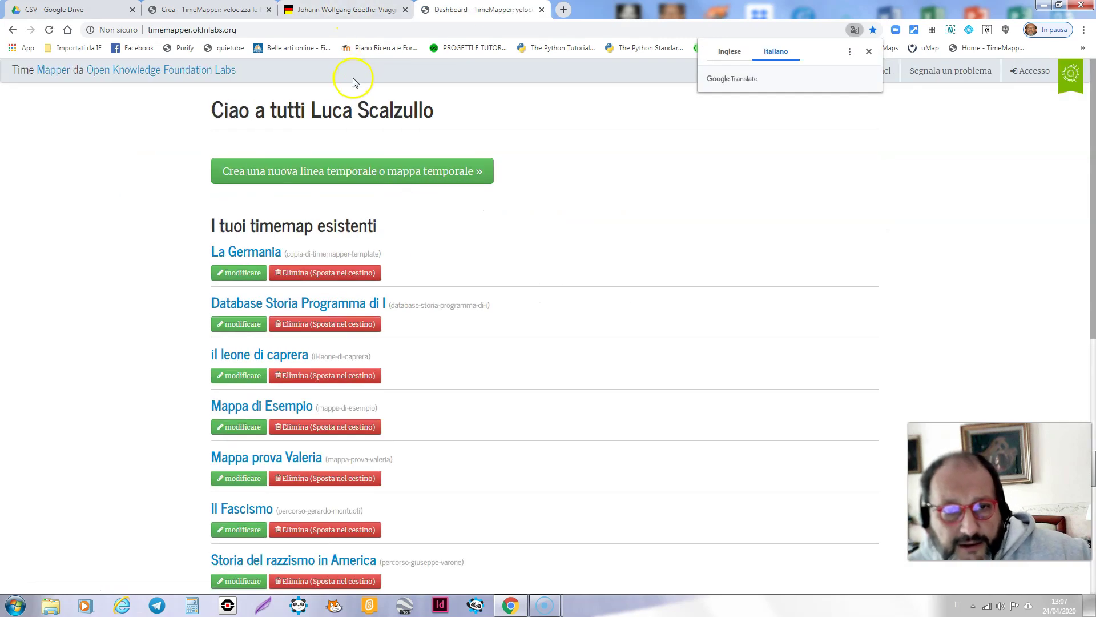
Reload the TimeMapper home page from its site title, check the site address and close this duplicate tab.
{"action": "left_click", "coordinate": [236, 29]}
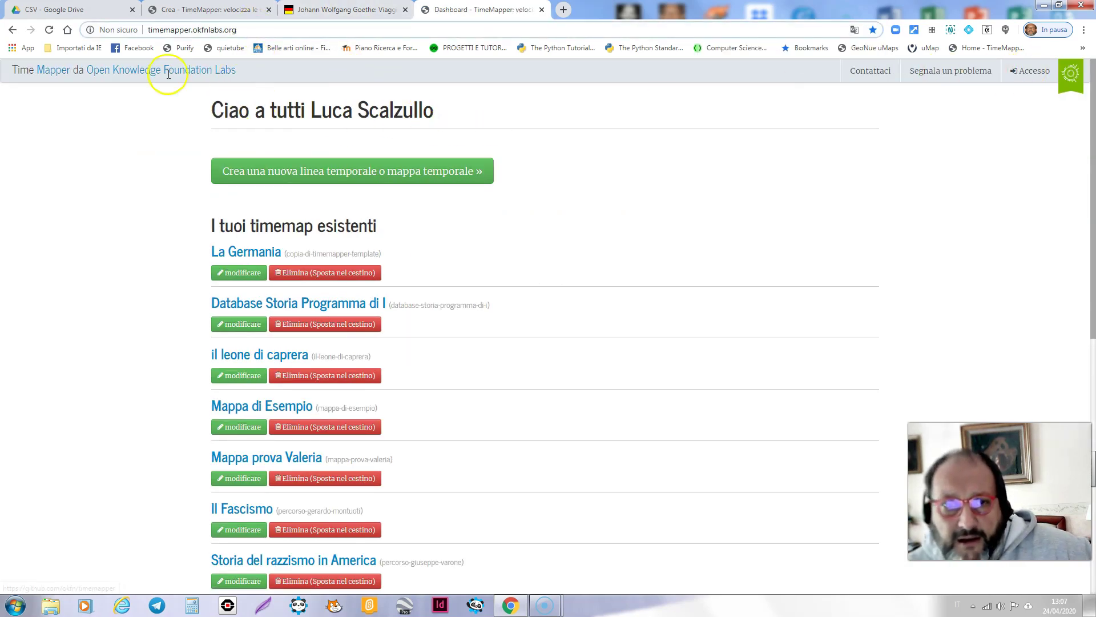
{"action": "left_click", "coordinate": [67, 69]}
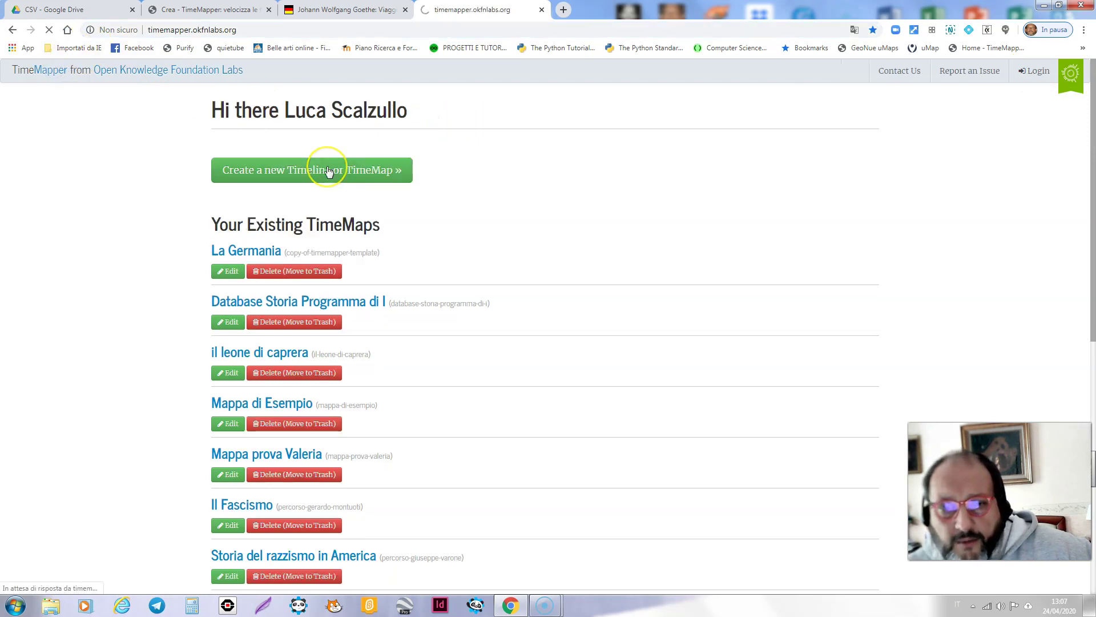
{"action": "left_click", "coordinate": [263, 29]}
{"action": "left_click", "coordinate": [263, 30]}
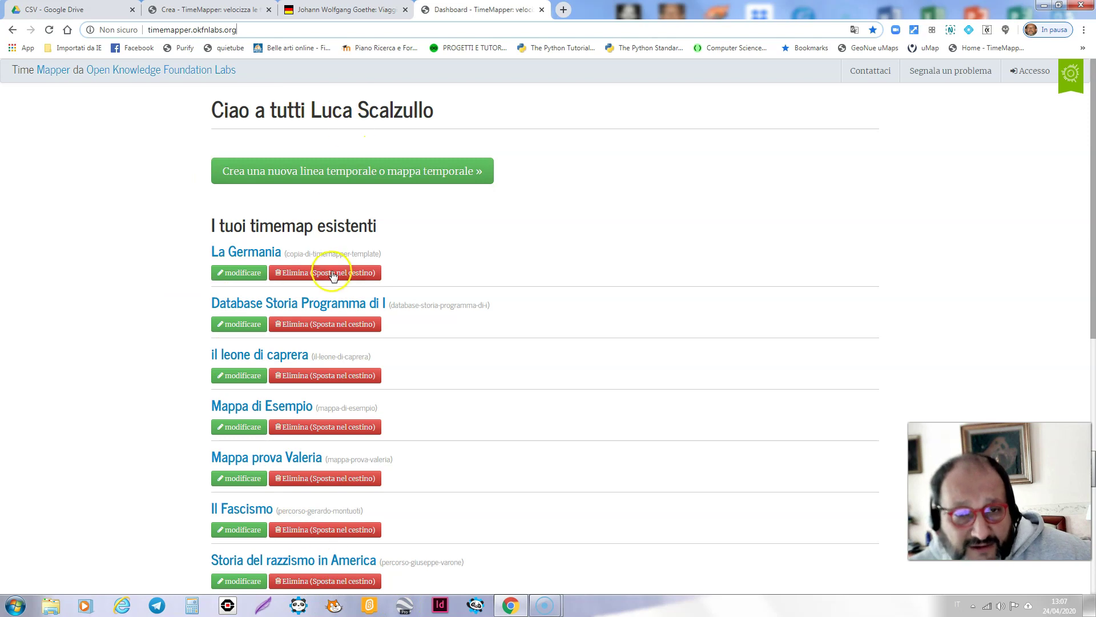
{"action": "left_click", "coordinate": [541, 11]}
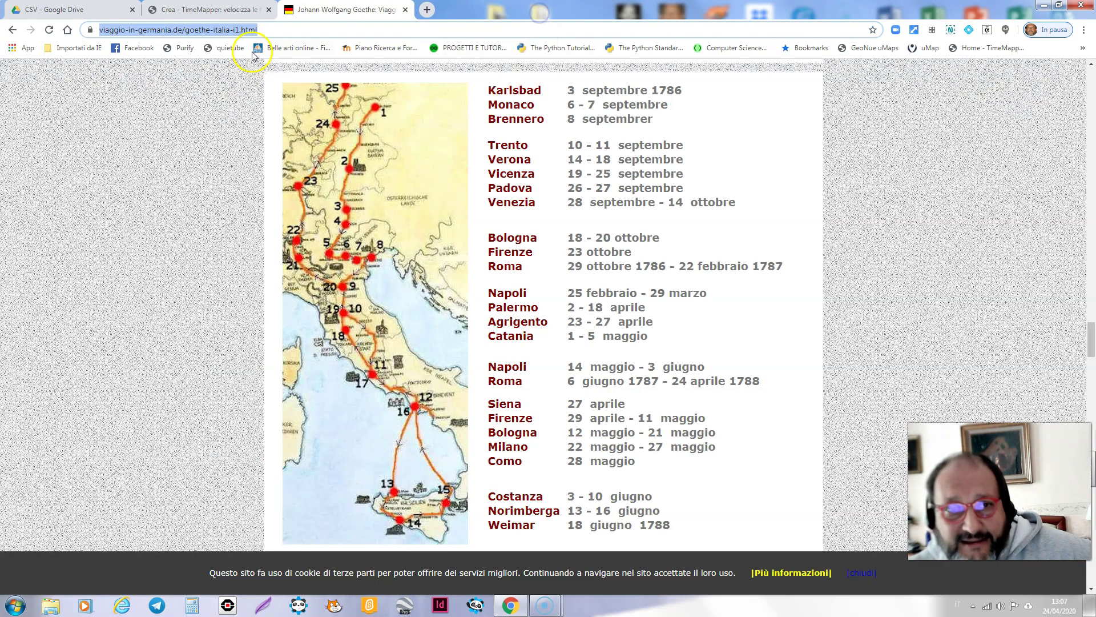
Return to the timemap creation page and read the FAQ on spreadsheet URL, structure, date formats and supported geodata.
{"action": "left_click", "coordinate": [225, 9]}
{"action": "scroll", "coordinate": [428, 245], "scroll_direction": "down", "scroll_amount": 20}
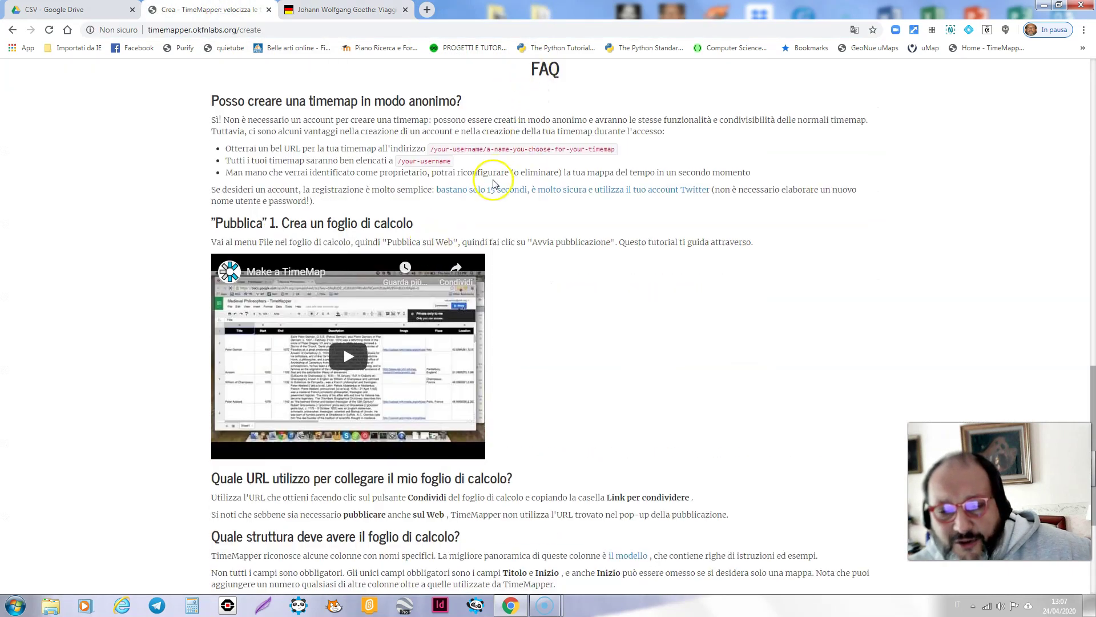
{"action": "scroll", "coordinate": [494, 184], "scroll_direction": "down", "scroll_amount": 4}
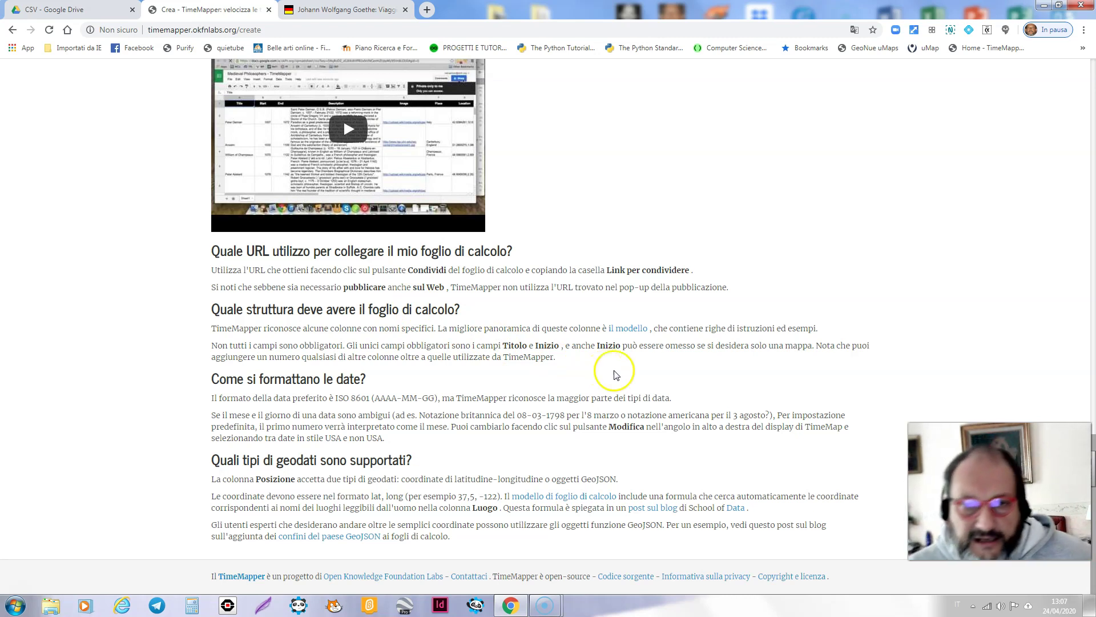
{"action": "scroll", "coordinate": [508, 290], "scroll_direction": "up", "scroll_amount": 10}
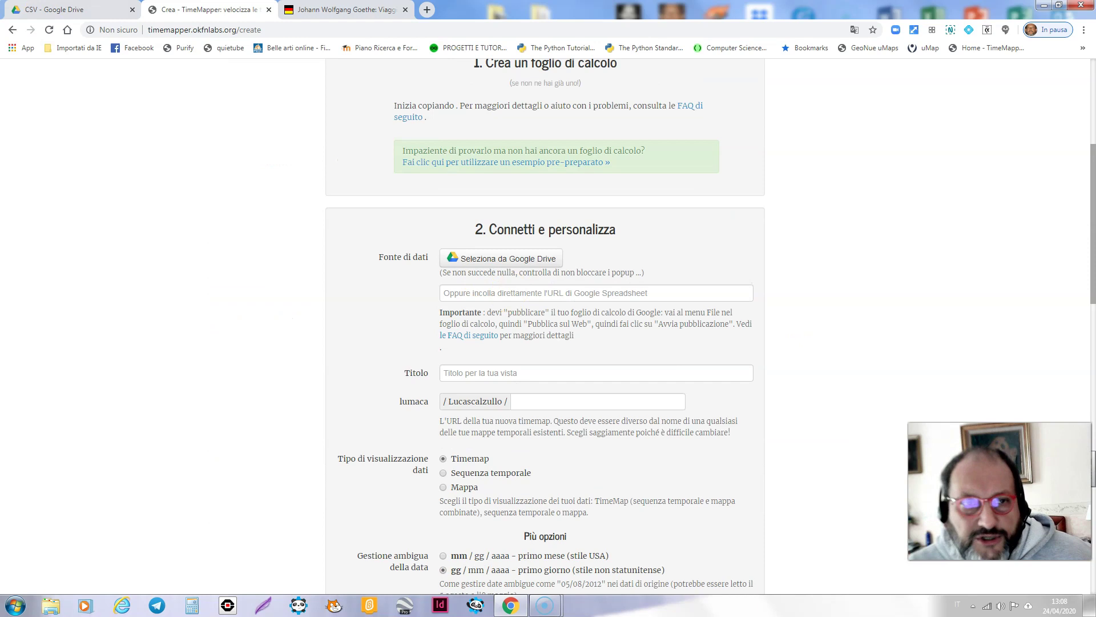
Open the spreadsheet "Copia di TimeMapper Template" from the CSV folder in Google Drive.
{"action": "left_click", "coordinate": [46, 9]}
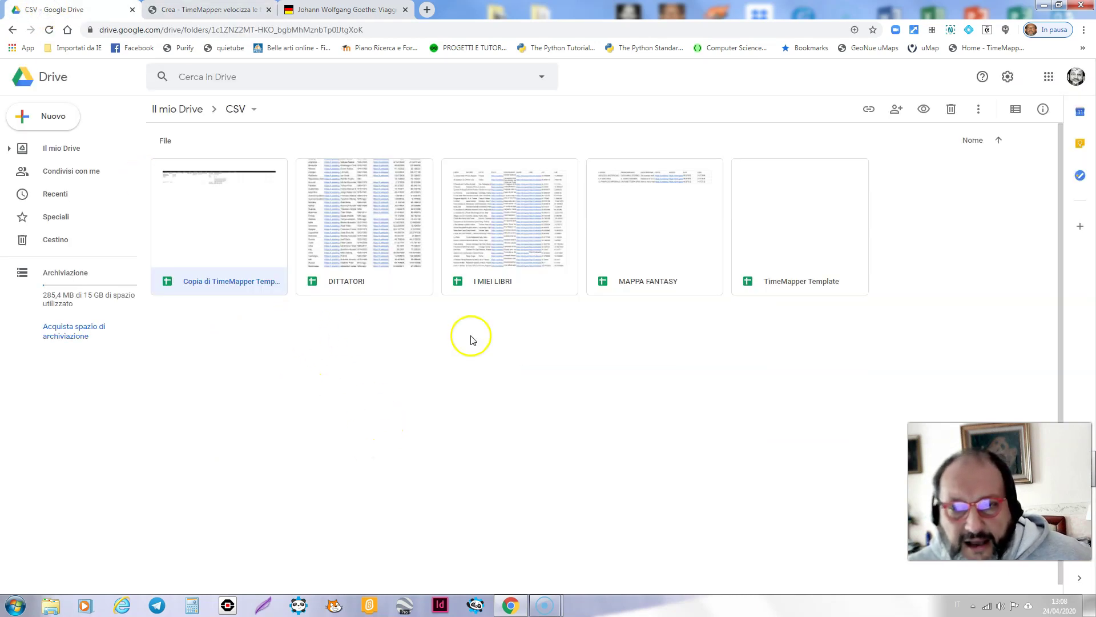
{"action": "left_click", "coordinate": [193, 203]}
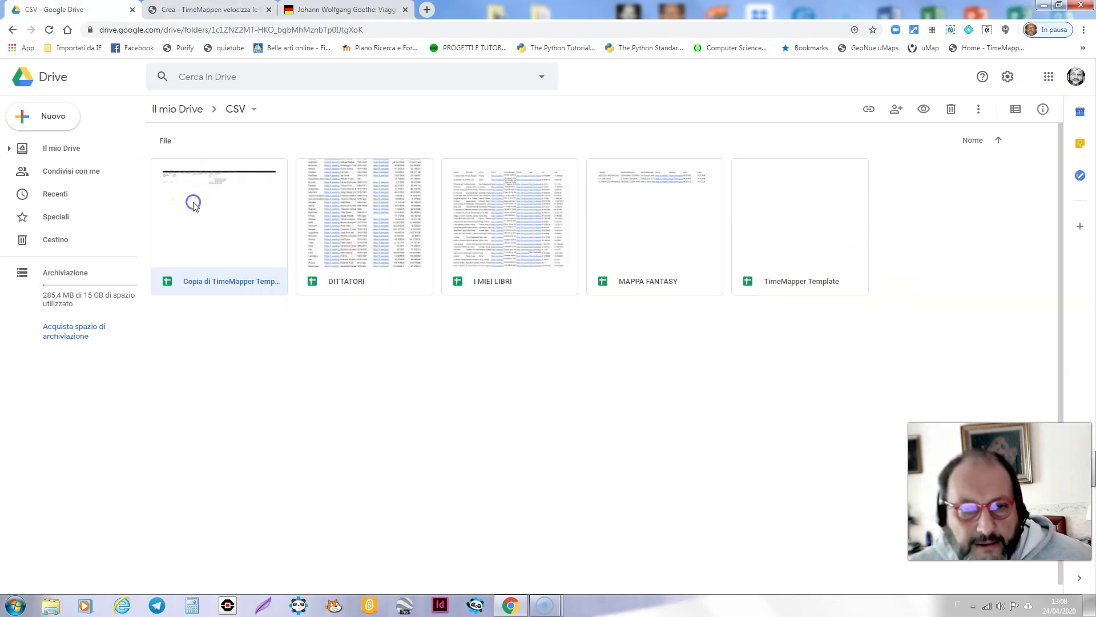
{"action": "left_click", "coordinate": [193, 203]}
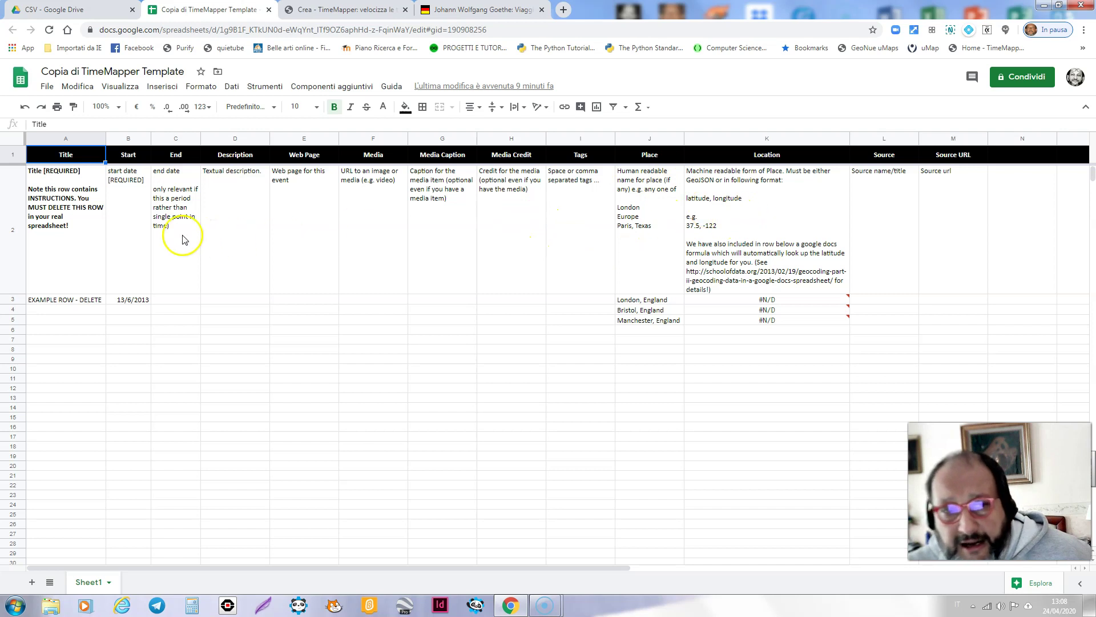
Delete the instructions row below the header of the template.
{"action": "left_click", "coordinate": [14, 206]}
{"action": "right_click", "coordinate": [14, 205]}
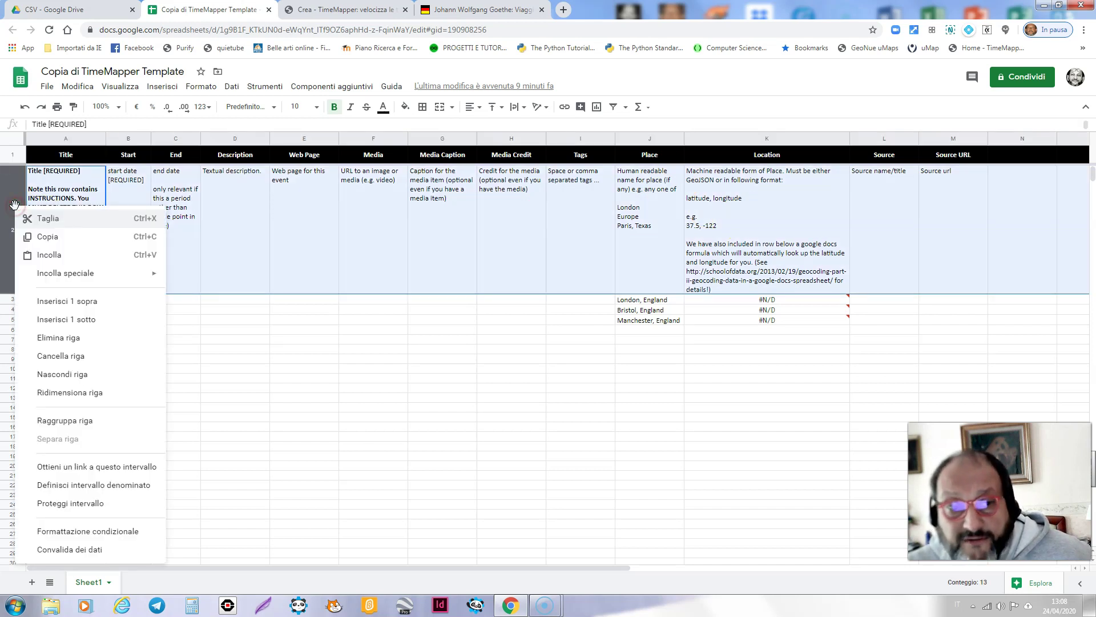
{"action": "left_click", "coordinate": [56, 339]}
{"action": "left_click", "coordinate": [707, 231]}
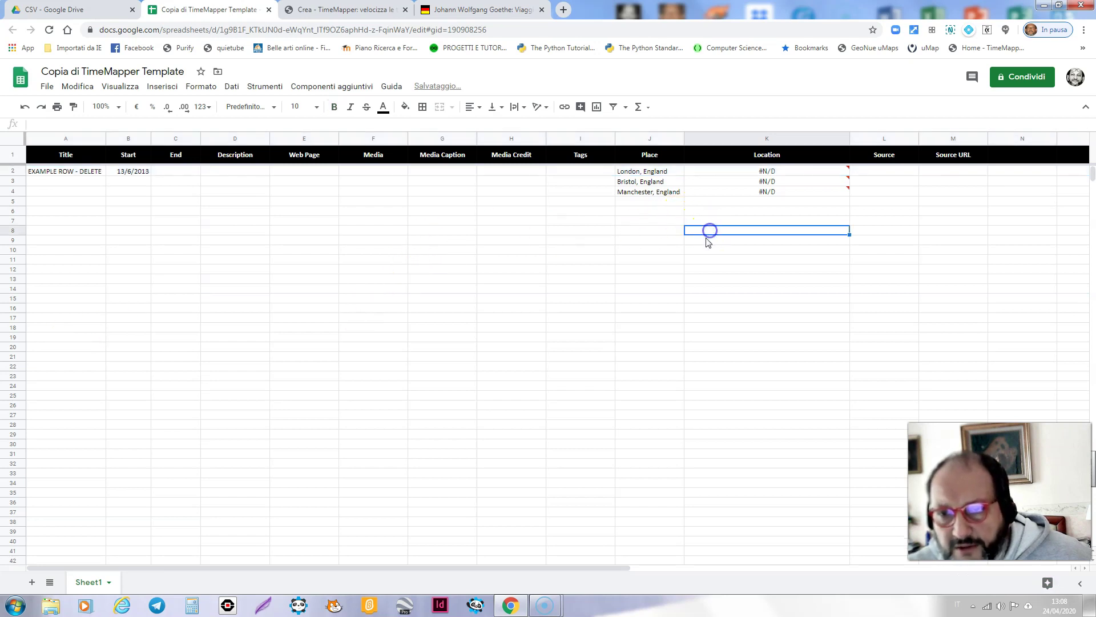
Clear the geocoding formulas from the Location cells of the London, Bristol and Manchester rows.
{"action": "left_click", "coordinate": [716, 177]}
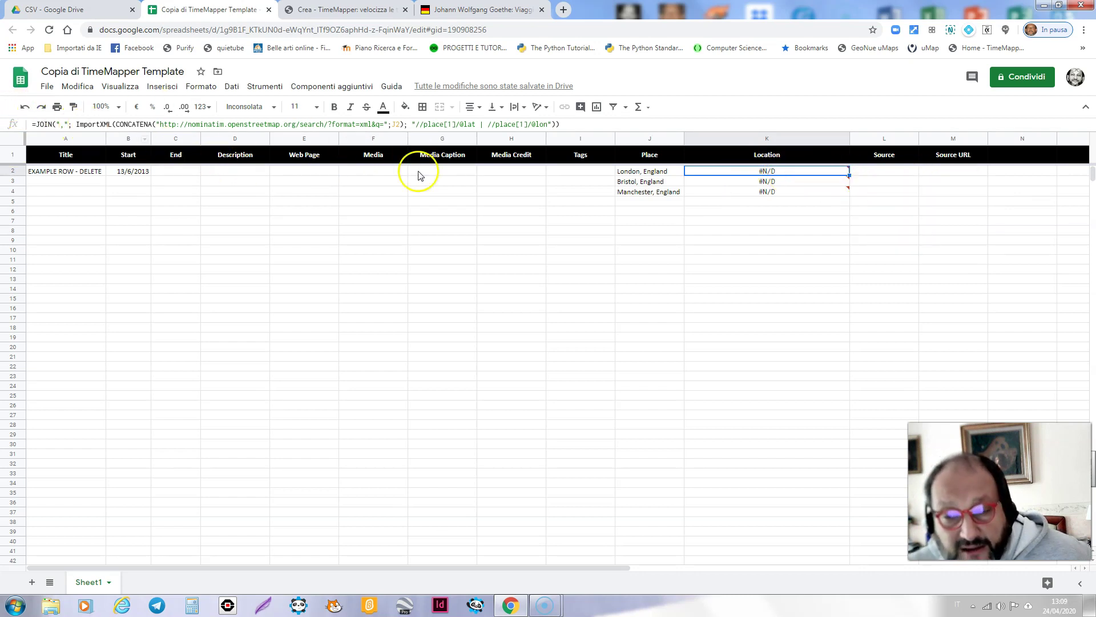
{"action": "mouse_move", "coordinate": [700, 181]}
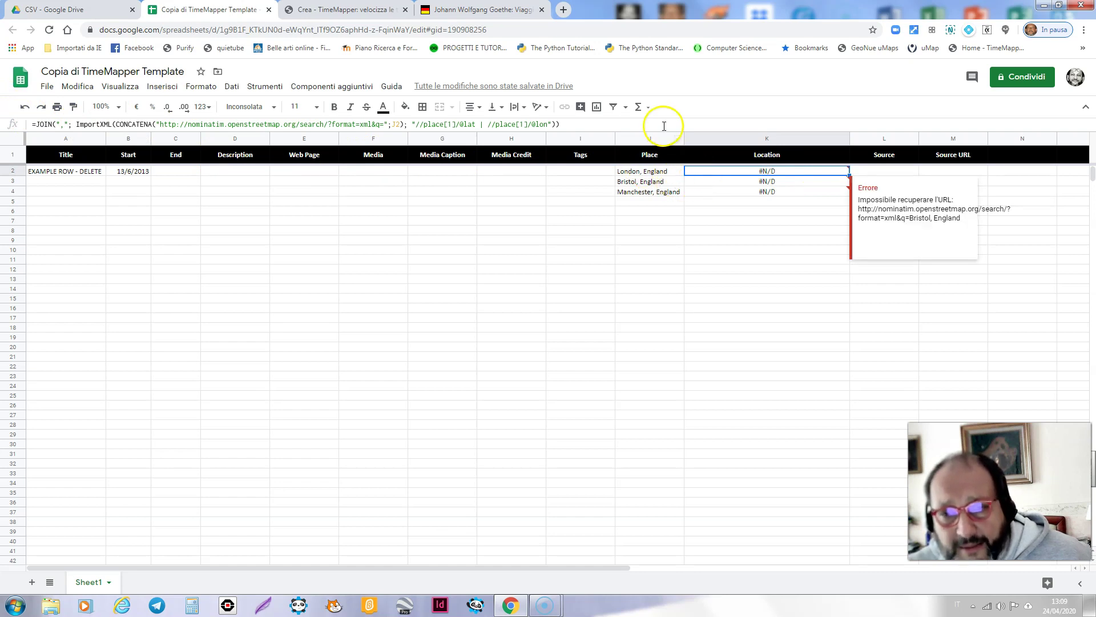
{"action": "left_click_drag", "start_coordinate": [560, 124], "coordinate": [30, 126]}
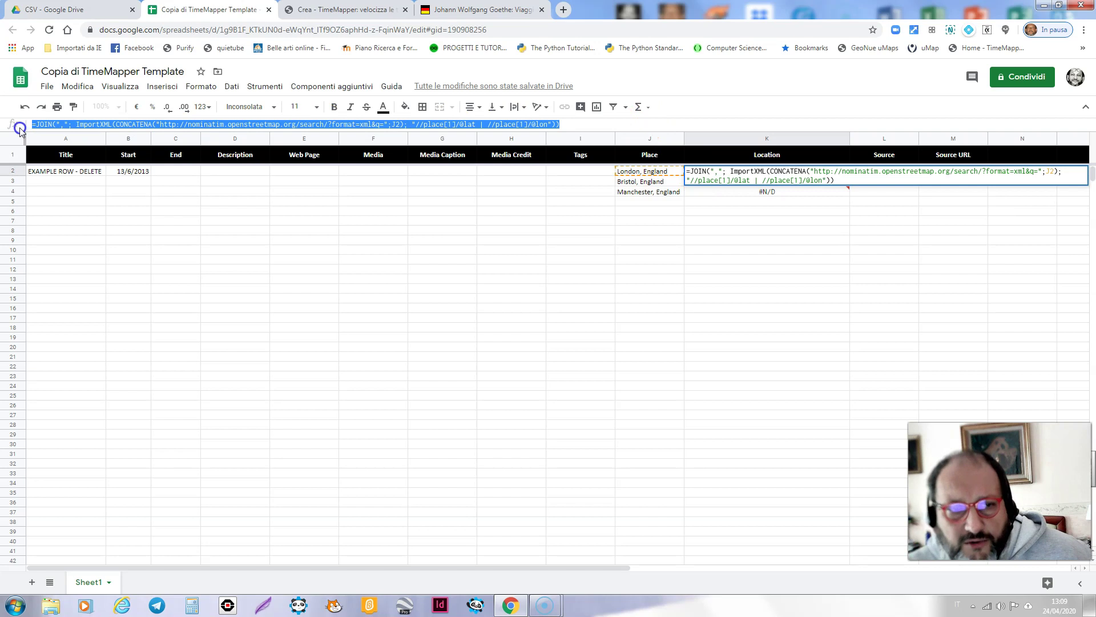
{"action": "key", "text": "BackSpace"}
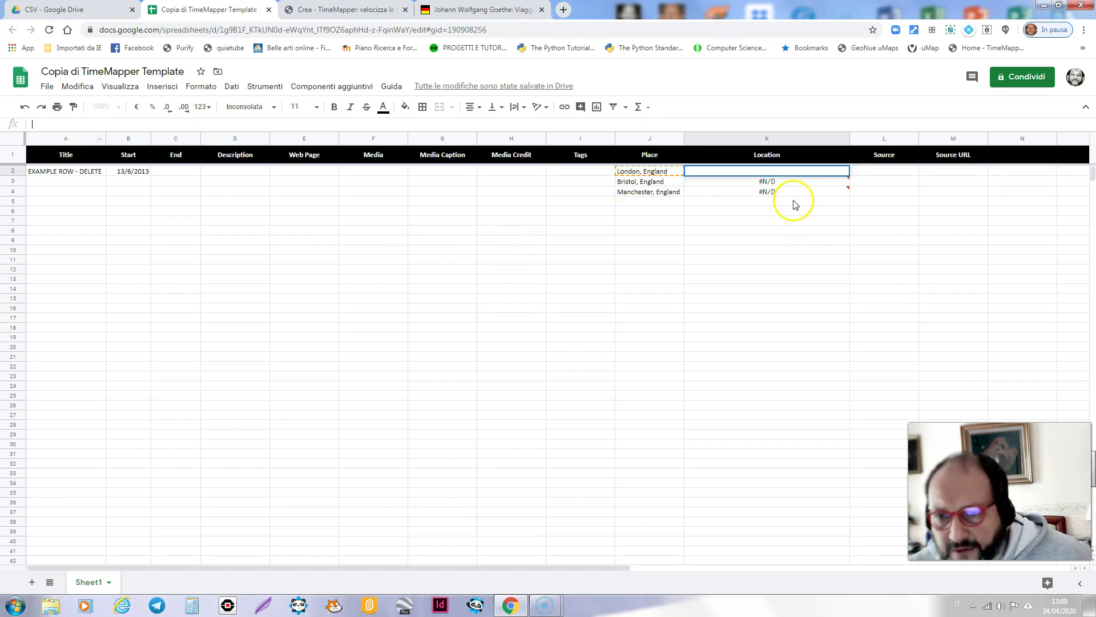
{"action": "left_click", "coordinate": [789, 183]}
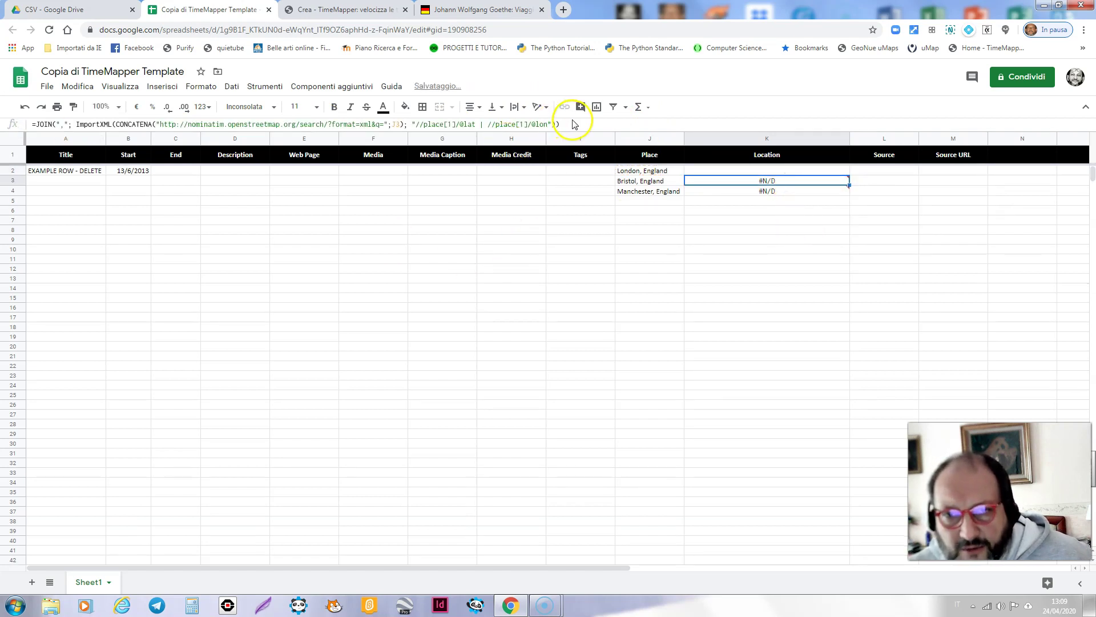
{"action": "left_click_drag", "start_coordinate": [559, 124], "coordinate": [60, 124]}
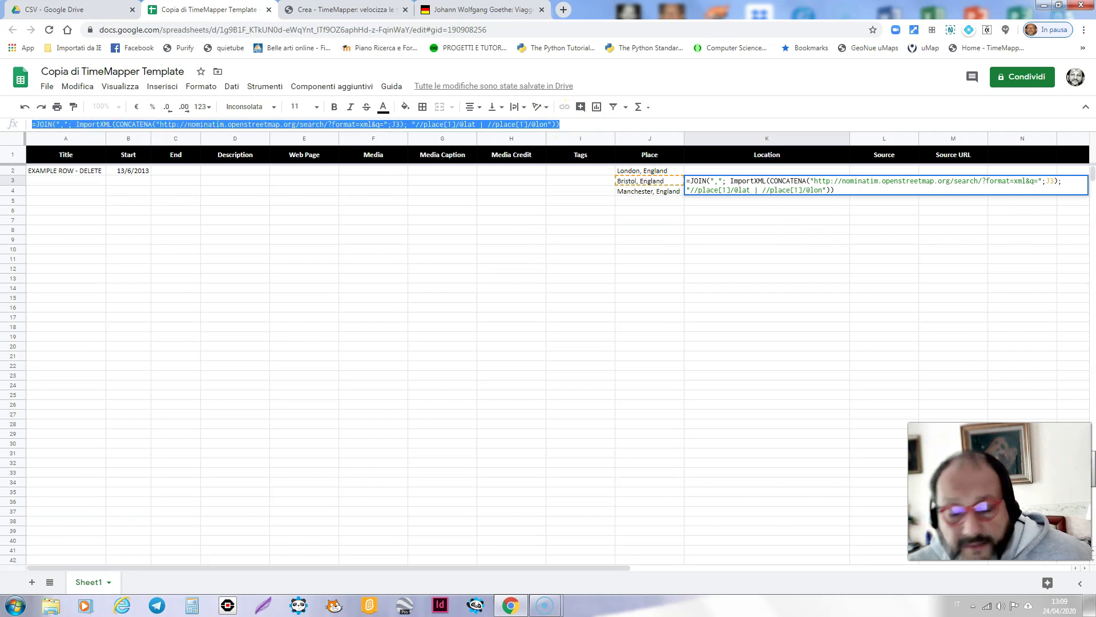
{"action": "key", "text": "BackSpace"}
{"action": "left_click", "coordinate": [736, 191]}
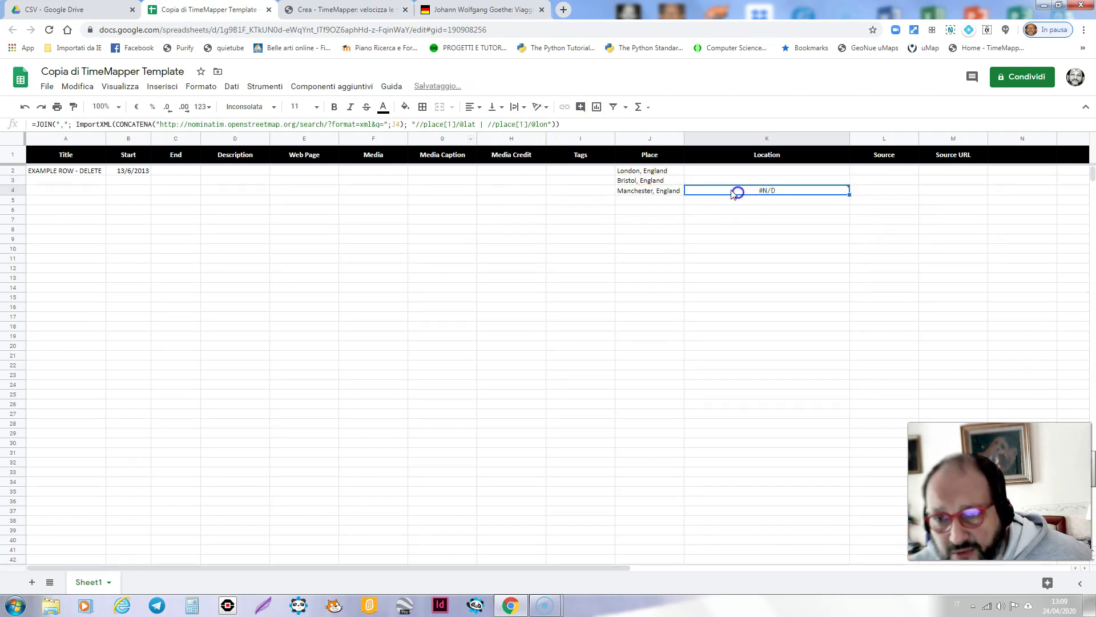
{"action": "left_click_drag", "start_coordinate": [559, 124], "coordinate": [32, 124]}
{"action": "key", "text": "BackSpace"}
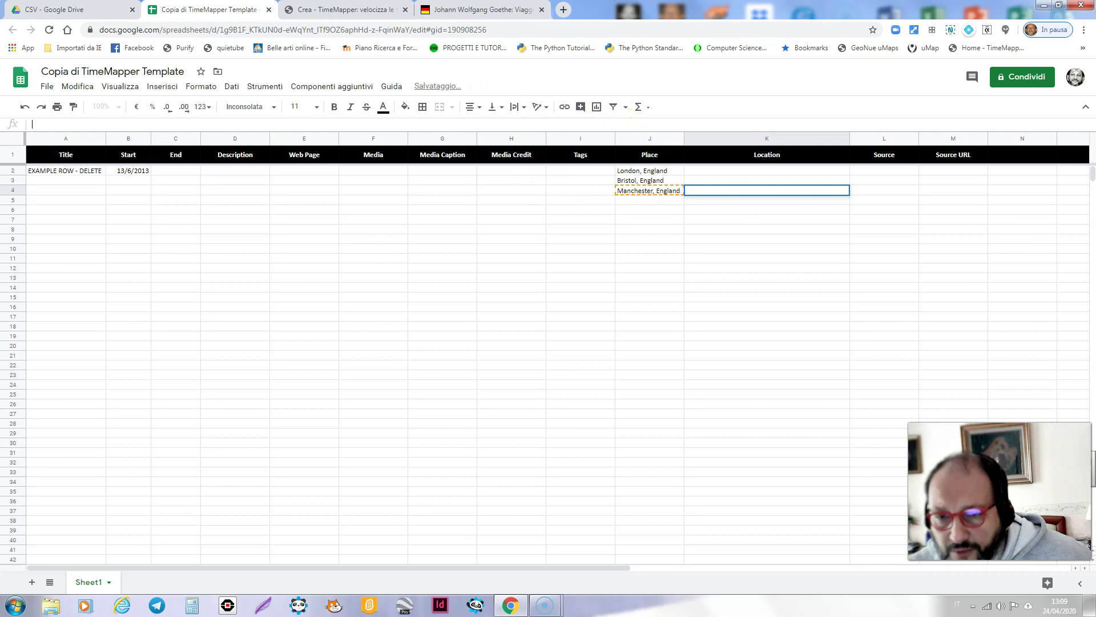
{"action": "left_click_drag", "start_coordinate": [722, 169], "coordinate": [725, 192]}
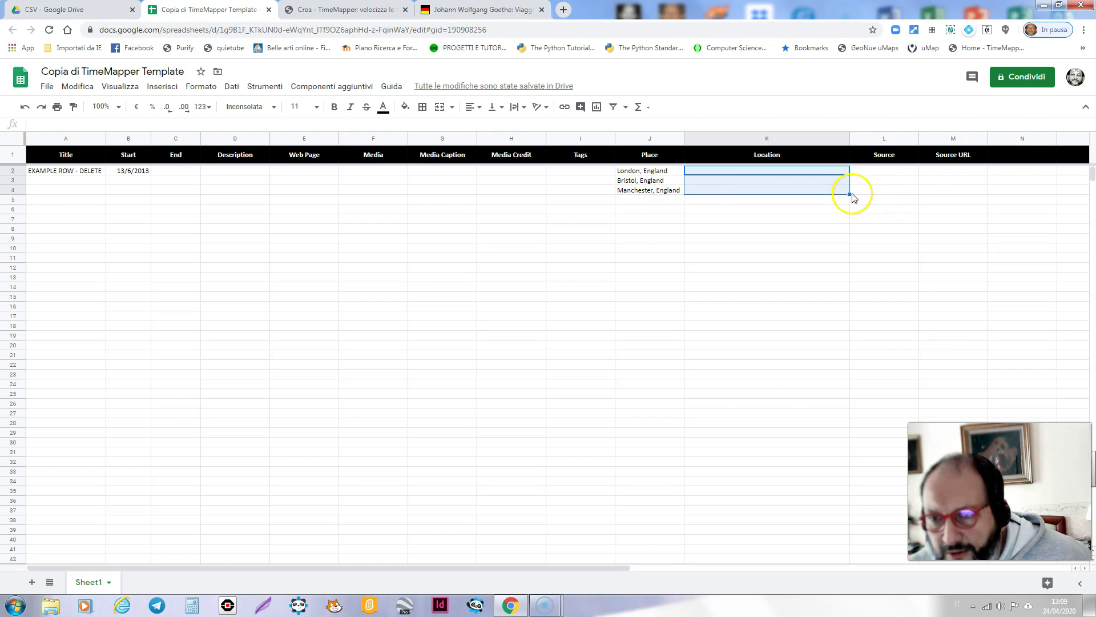
{"action": "left_click_drag", "start_coordinate": [850, 195], "coordinate": [858, 531]}
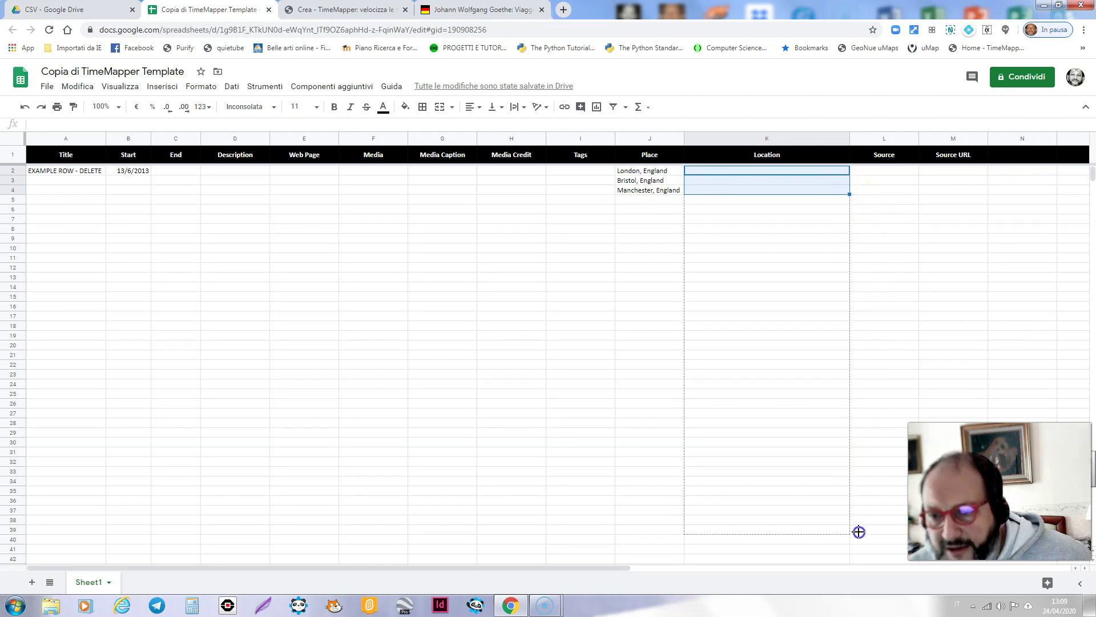
{"action": "left_click", "coordinate": [796, 405]}
Clear the three example places and the example row's title and start date.
{"action": "left_click_drag", "start_coordinate": [643, 171], "coordinate": [647, 190]}
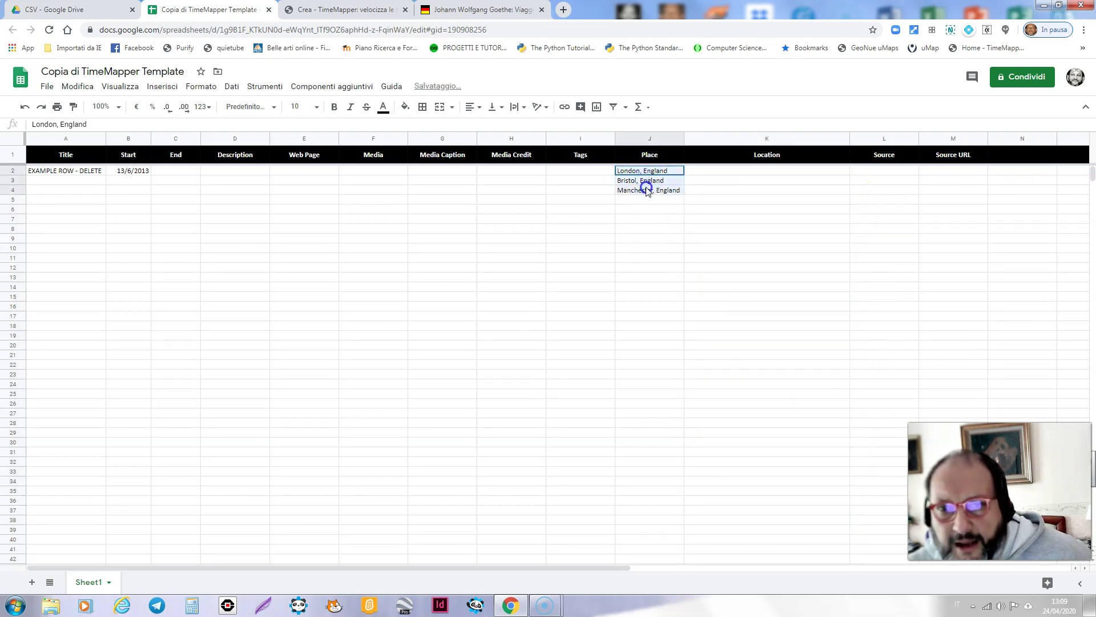
{"action": "key", "text": "Delete"}
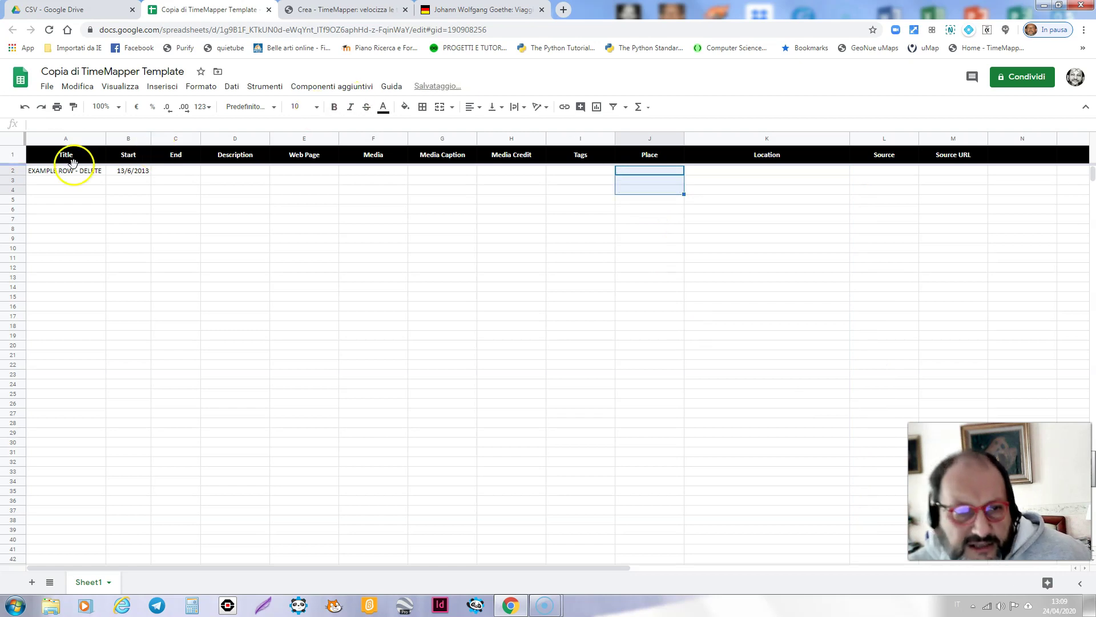
{"action": "left_click", "coordinate": [80, 171]}
{"action": "left_click_drag", "start_coordinate": [100, 178], "coordinate": [125, 178]}
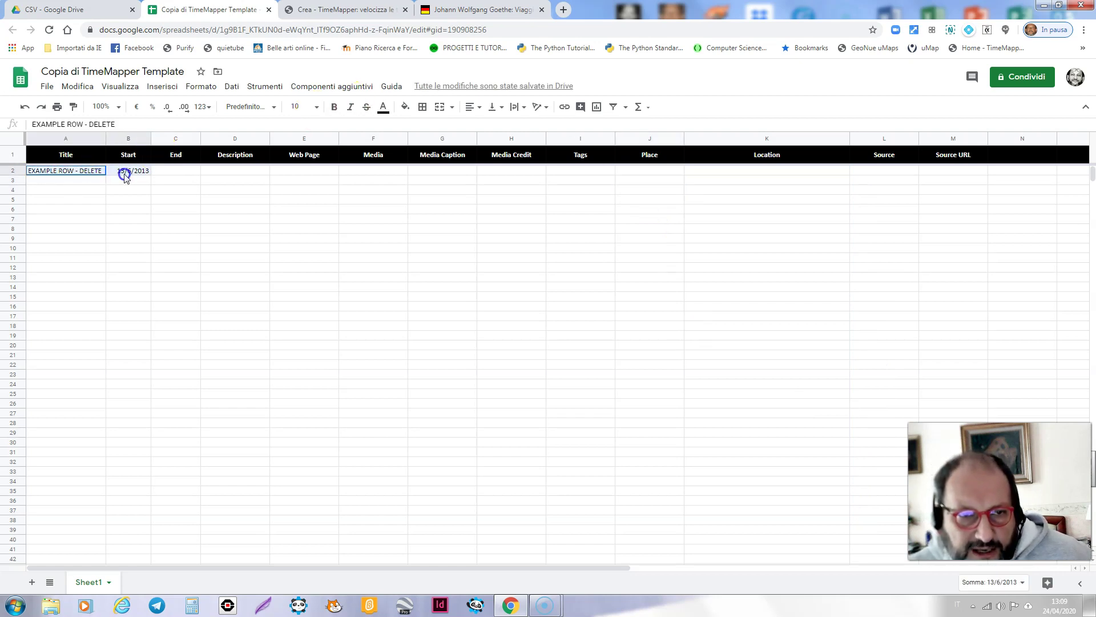
{"action": "key", "text": "Delete"}
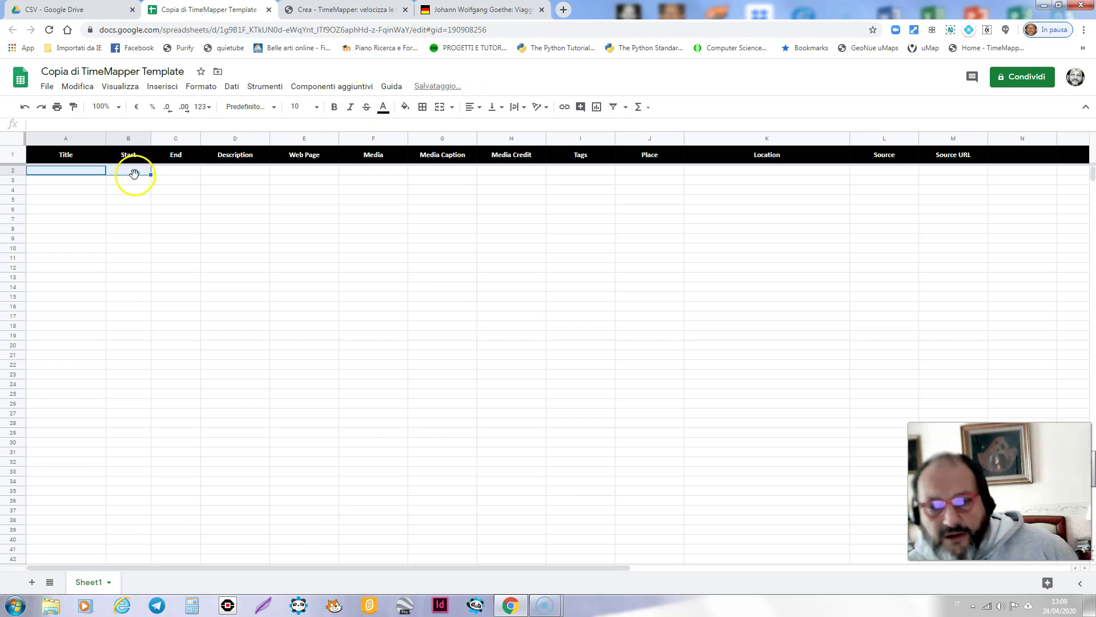
{"action": "left_click", "coordinate": [180, 288]}
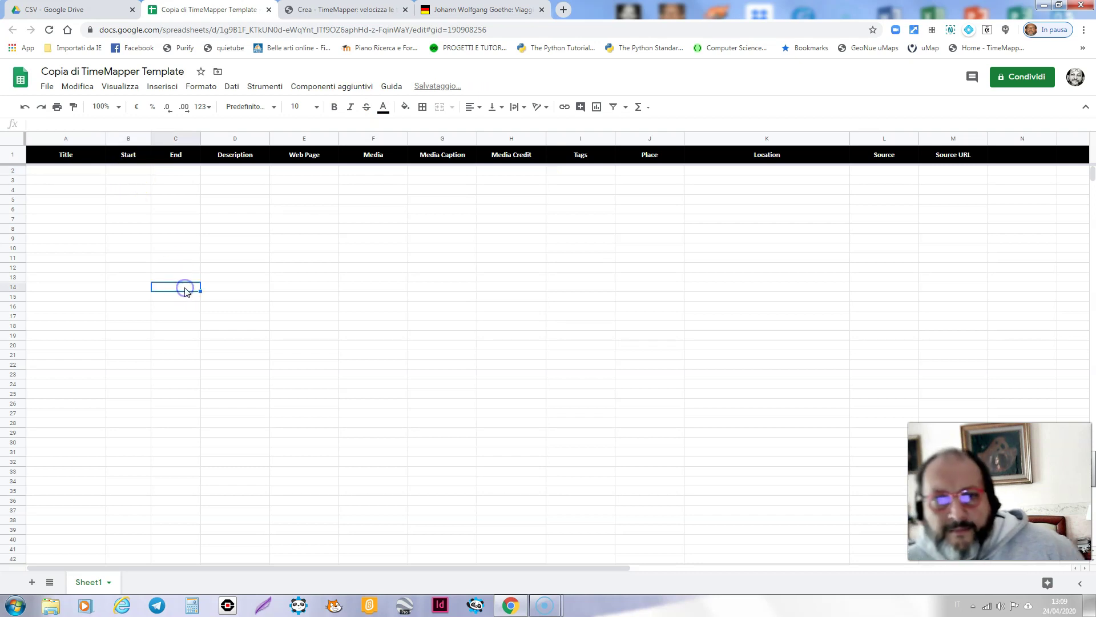
Check the itinerary on the Goethe travel page and enter "Partenza" as the Title in row 2.
{"action": "left_click", "coordinate": [462, 17]}
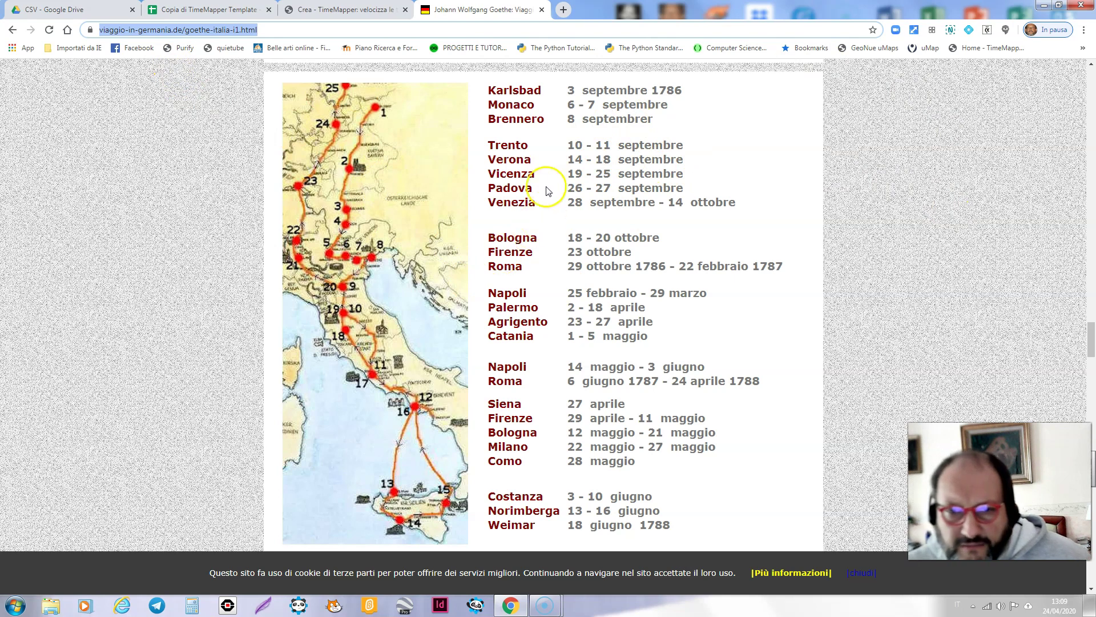
{"action": "left_click", "coordinate": [174, 10]}
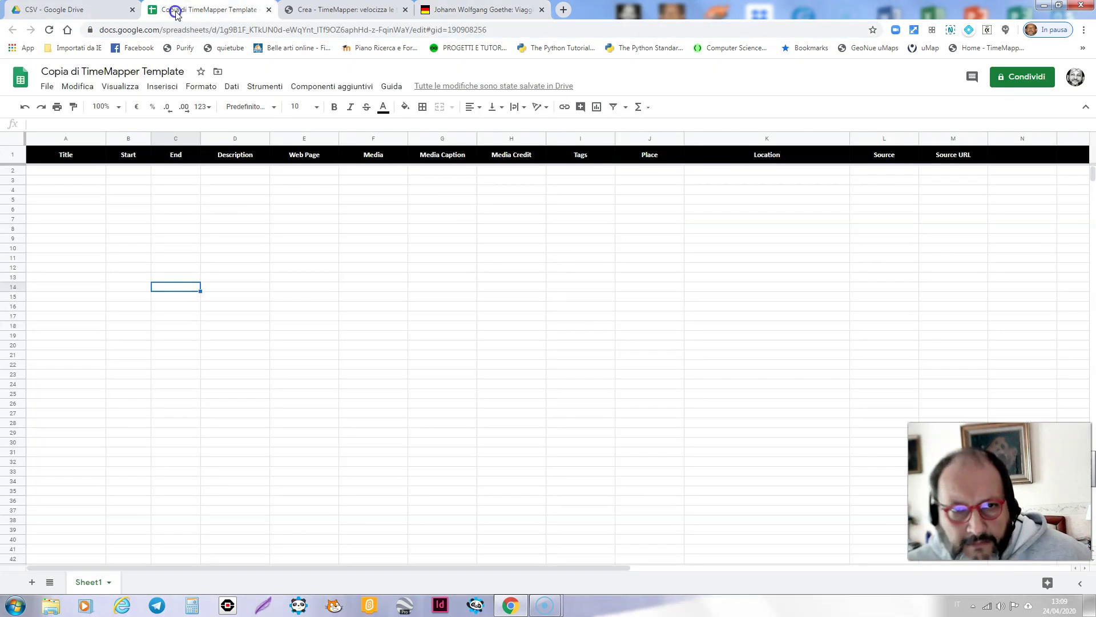
{"action": "left_click", "coordinate": [89, 169]}
{"action": "type", "text": "Partenza"}
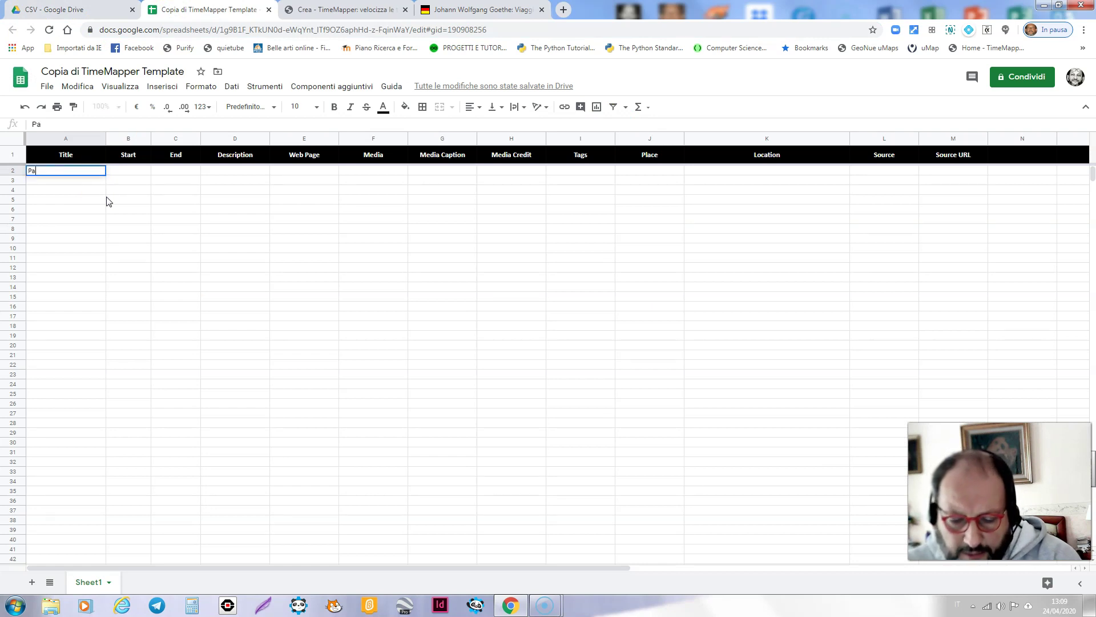
Rename the spreadsheet as "Viaggio in Italia".
{"action": "left_click", "coordinate": [87, 72]}
{"action": "double_click", "coordinate": [87, 72]}
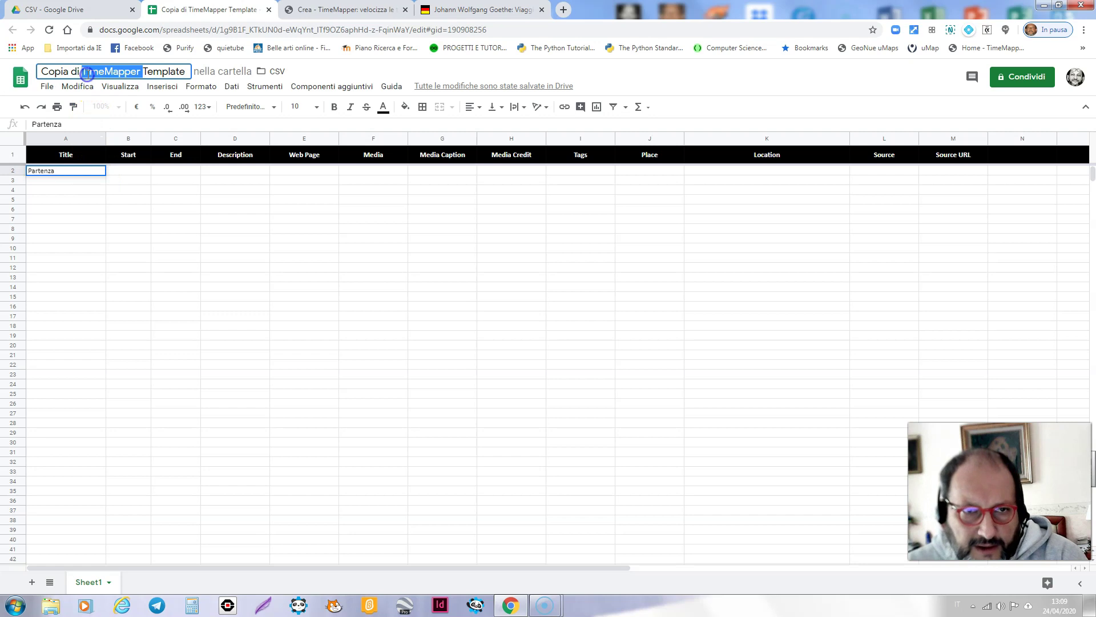
{"action": "left_click", "coordinate": [87, 73]}
{"action": "triple_click", "coordinate": [87, 73]}
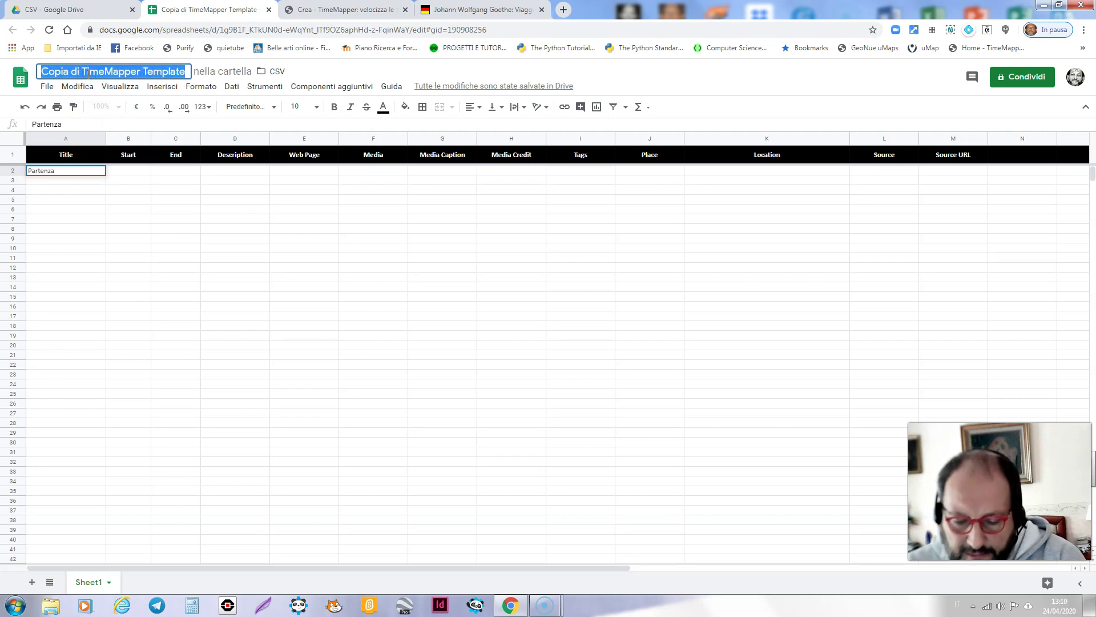
{"action": "type", "text": "Viaggio in Italia"}
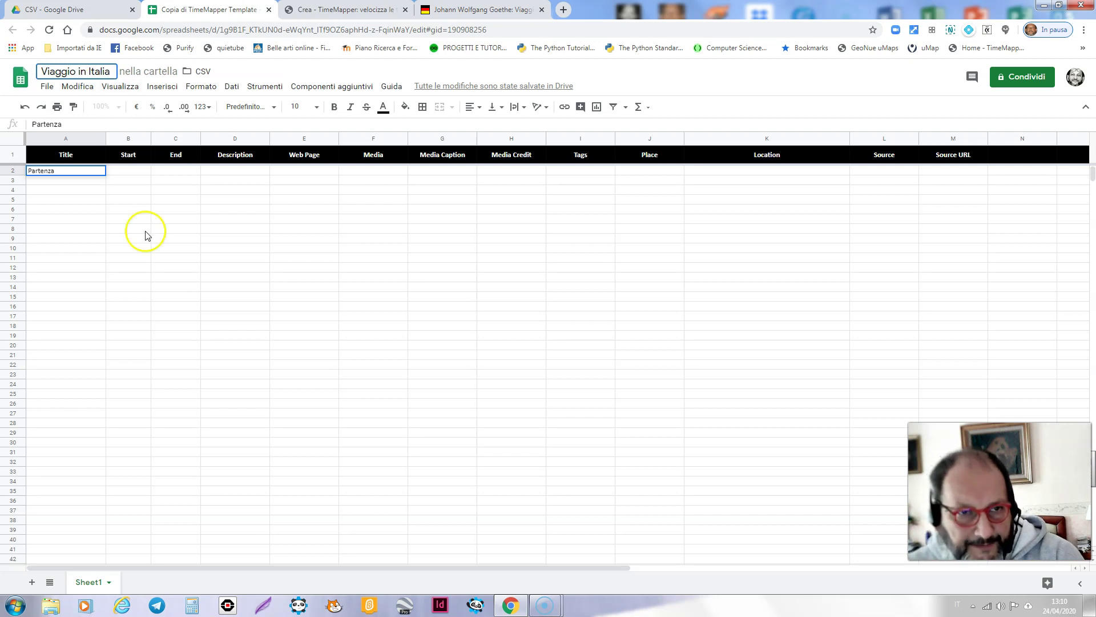
{"action": "left_click", "coordinate": [171, 266]}
Enter 3/9/1786 as both the Start and End date of the Partenza row.
{"action": "left_click", "coordinate": [140, 173]}
{"action": "type", "text": "3/9/1786"}
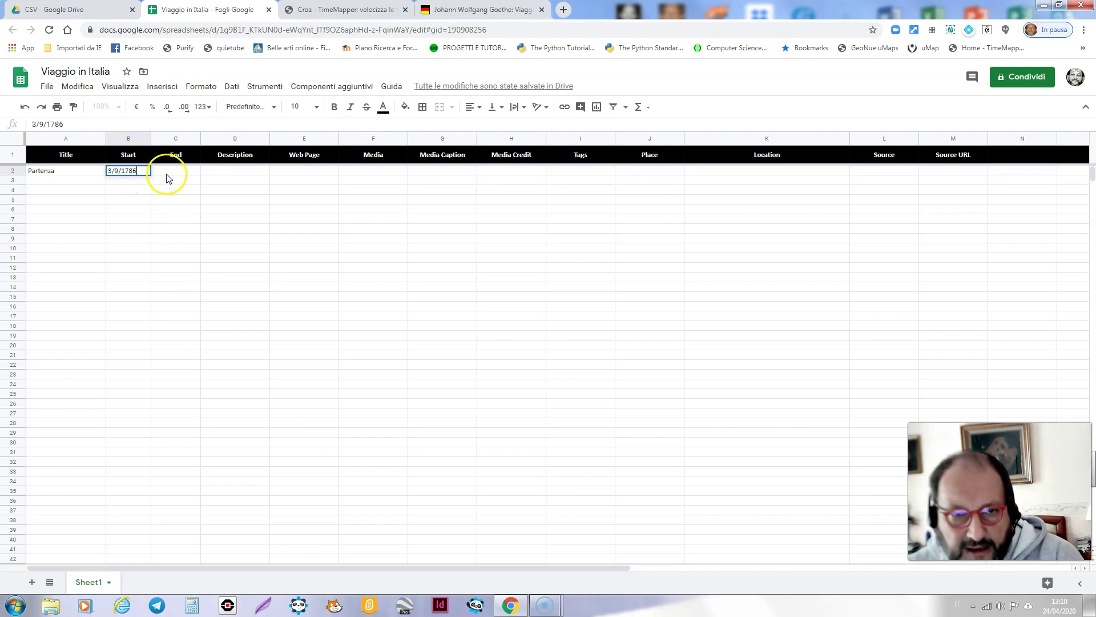
{"action": "left_click", "coordinate": [167, 174]}
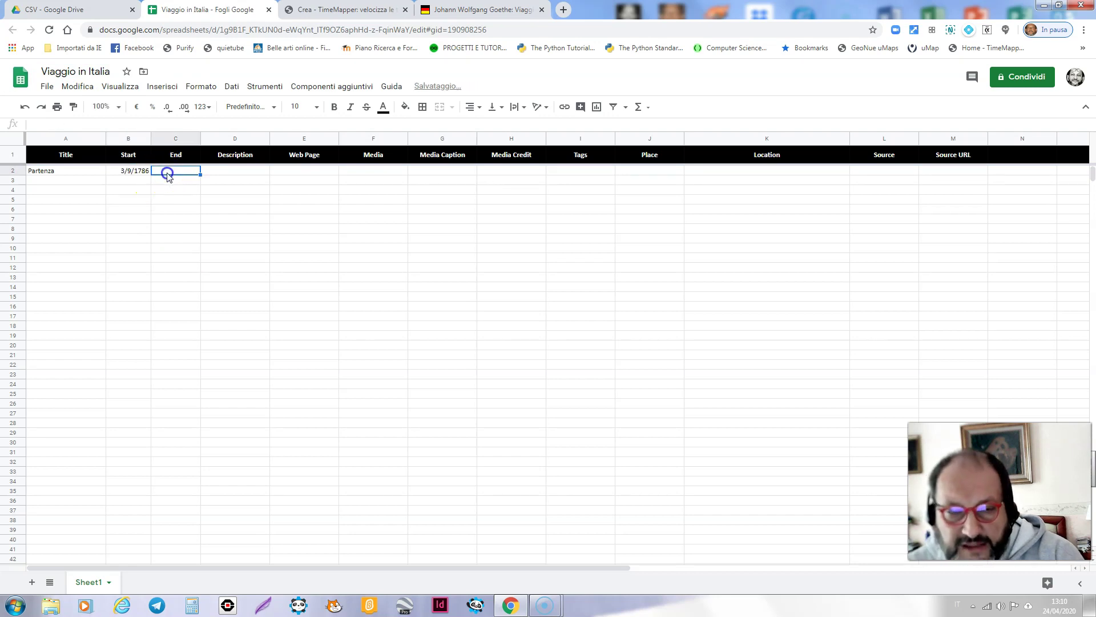
{"action": "type", "text": "3/9/1786"}
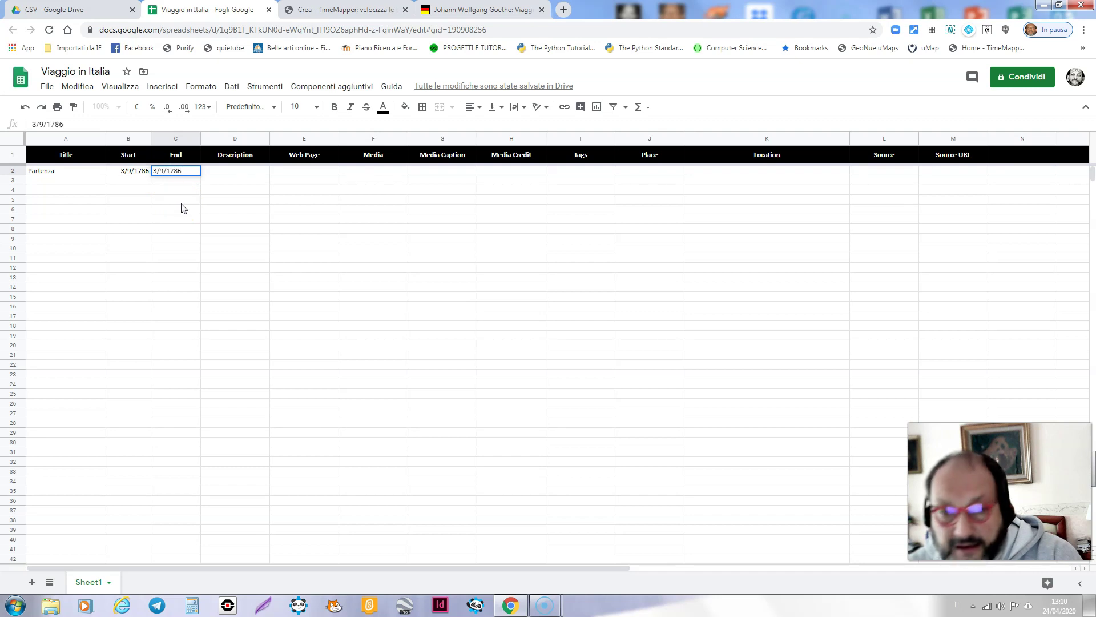
Enter "Partenza da Karlsbad" as the Description of the Partenza row, correcting the capitalisation of its first word.
{"action": "left_click", "coordinate": [233, 174]}
{"action": "type", "text": "PArtenza da Karlsbad"}
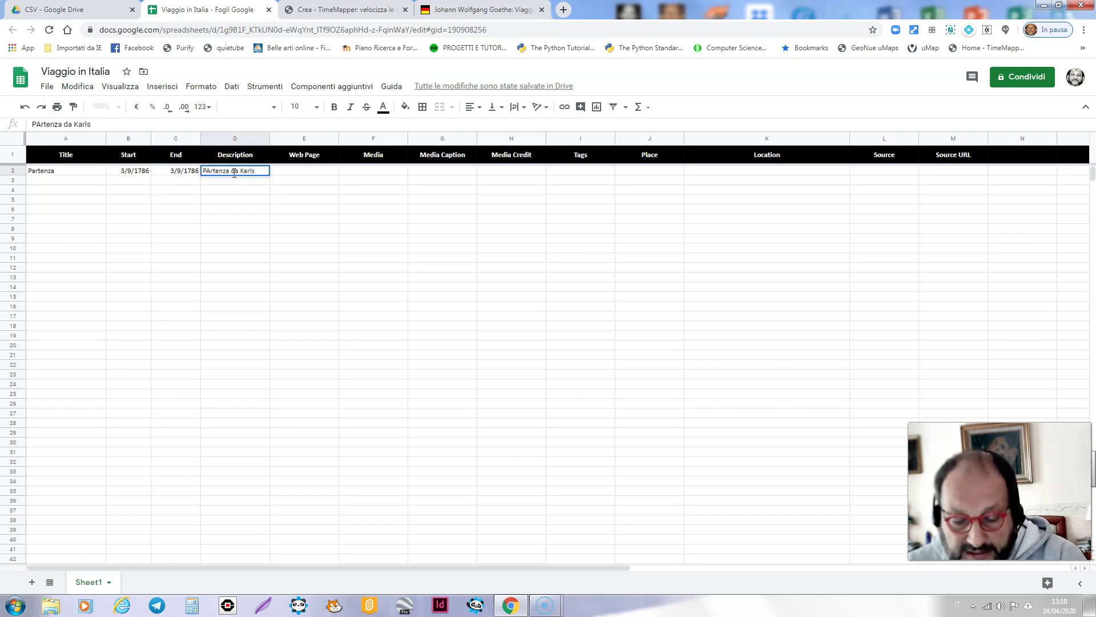
{"action": "left_click", "coordinate": [257, 267]}
{"action": "left_click", "coordinate": [210, 174]}
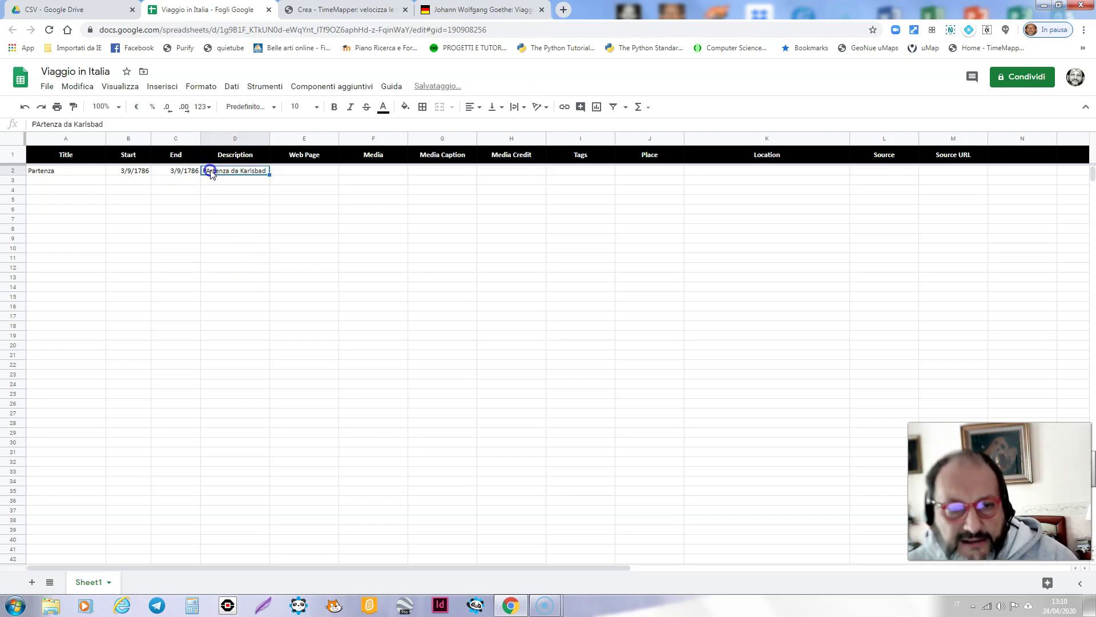
{"action": "double_click", "coordinate": [211, 173]}
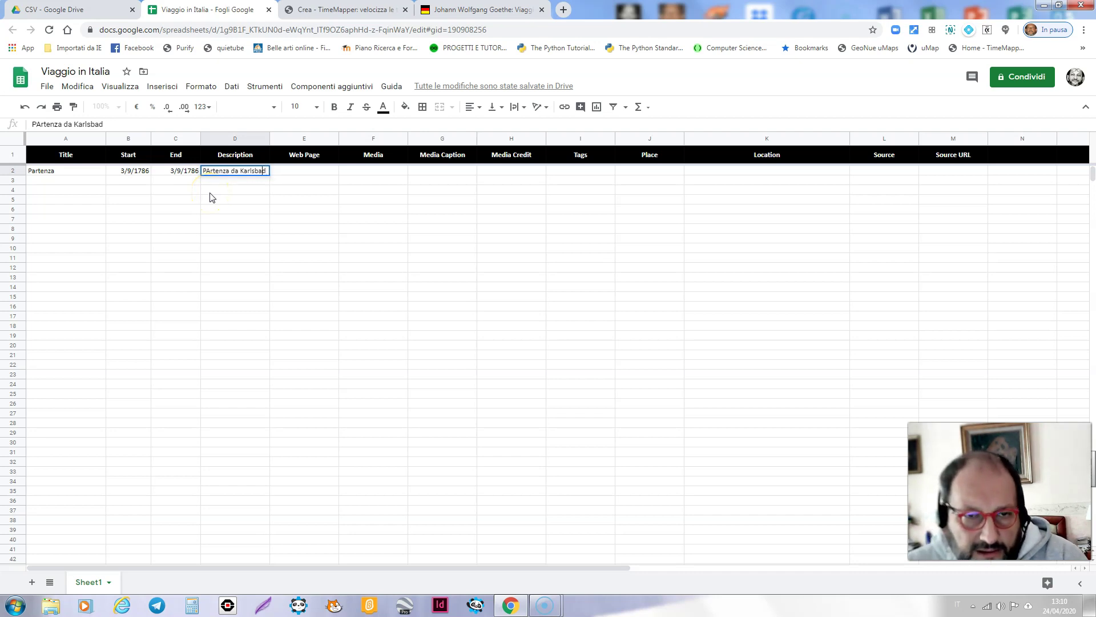
{"action": "key", "text": "BackSpace"}
{"action": "type", "text": "a"}
{"action": "left_click", "coordinate": [223, 210]}
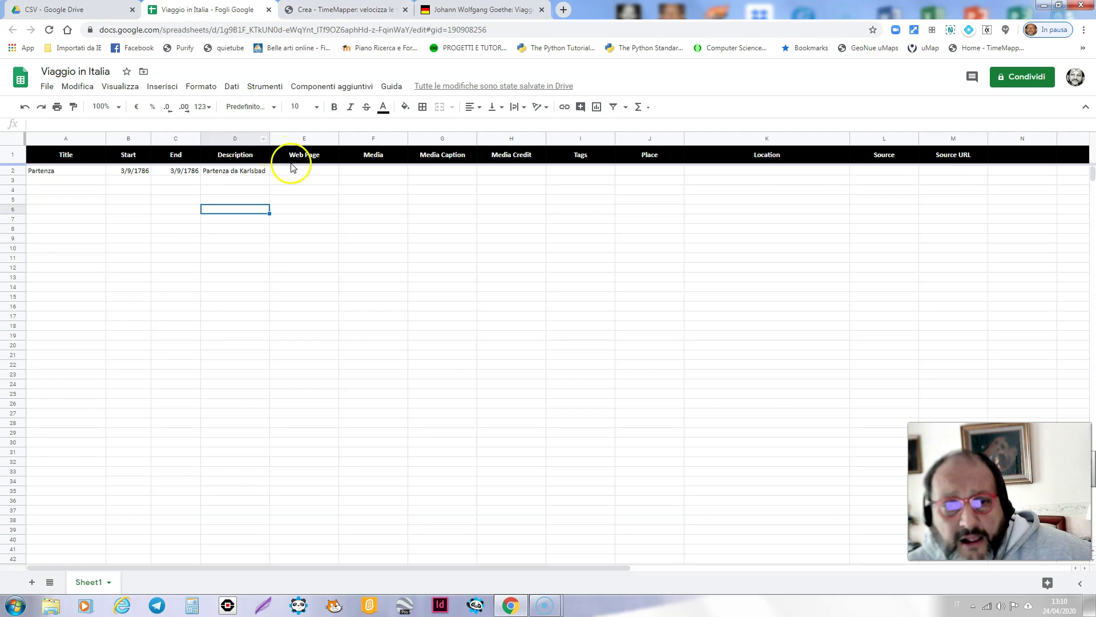
{"action": "left_click", "coordinate": [456, 9]}
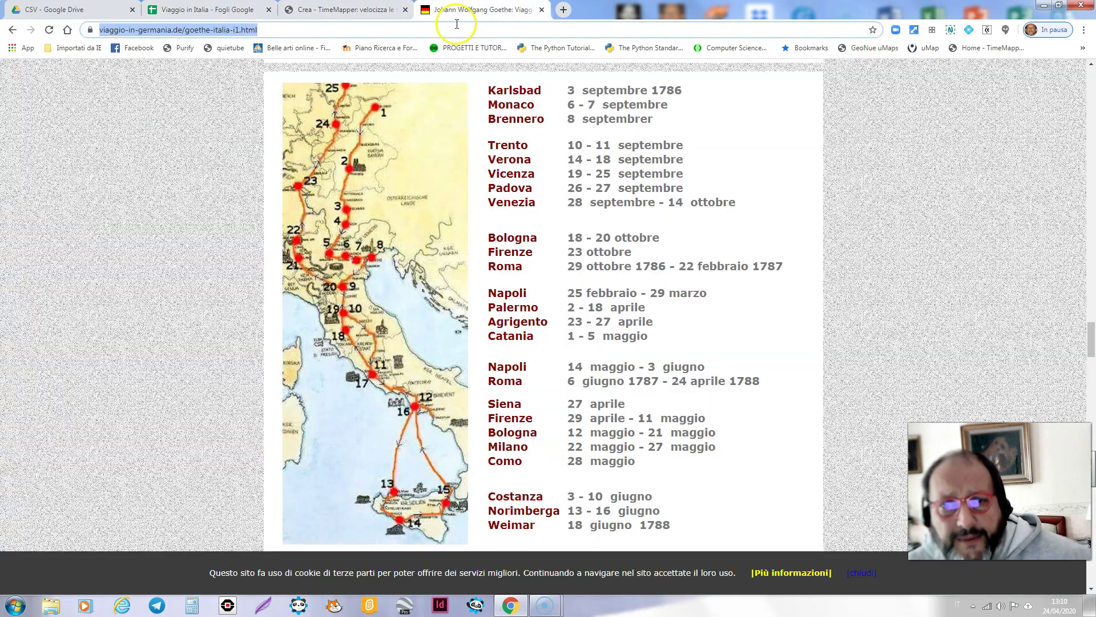
{"action": "left_click", "coordinate": [217, 10]}
{"action": "left_click", "coordinate": [300, 172]}
{"action": "type", "text": "https://www.viaggio-in-germania.de/goethe-italia-i1.html"}
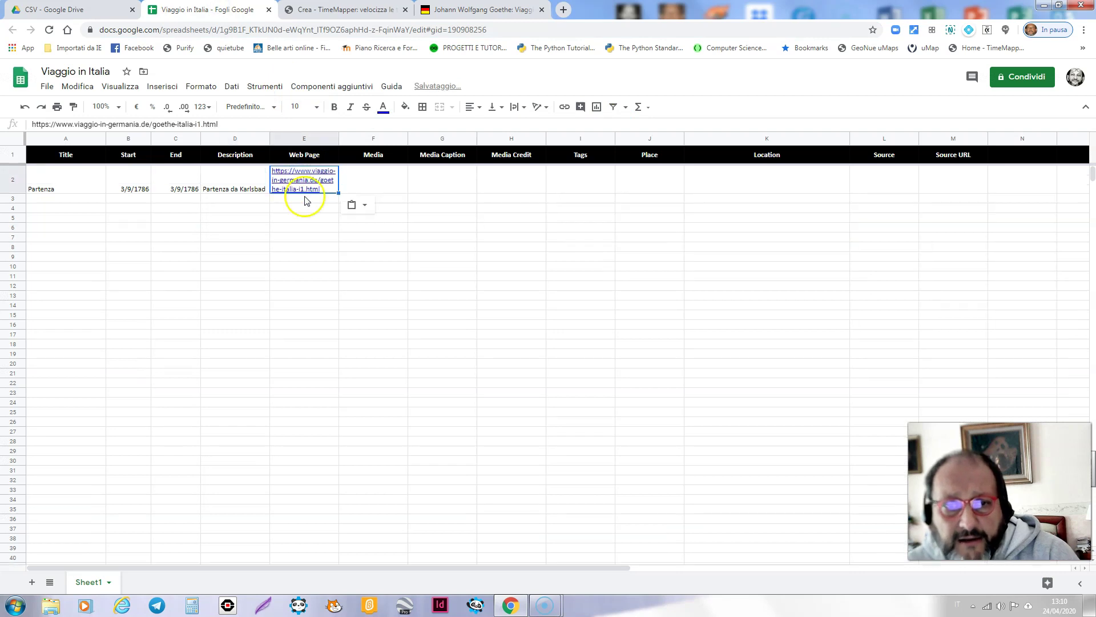
Search Google for postimage in a new browser tab and open the Postimage.org image hosting site.
{"action": "left_click", "coordinate": [359, 184]}
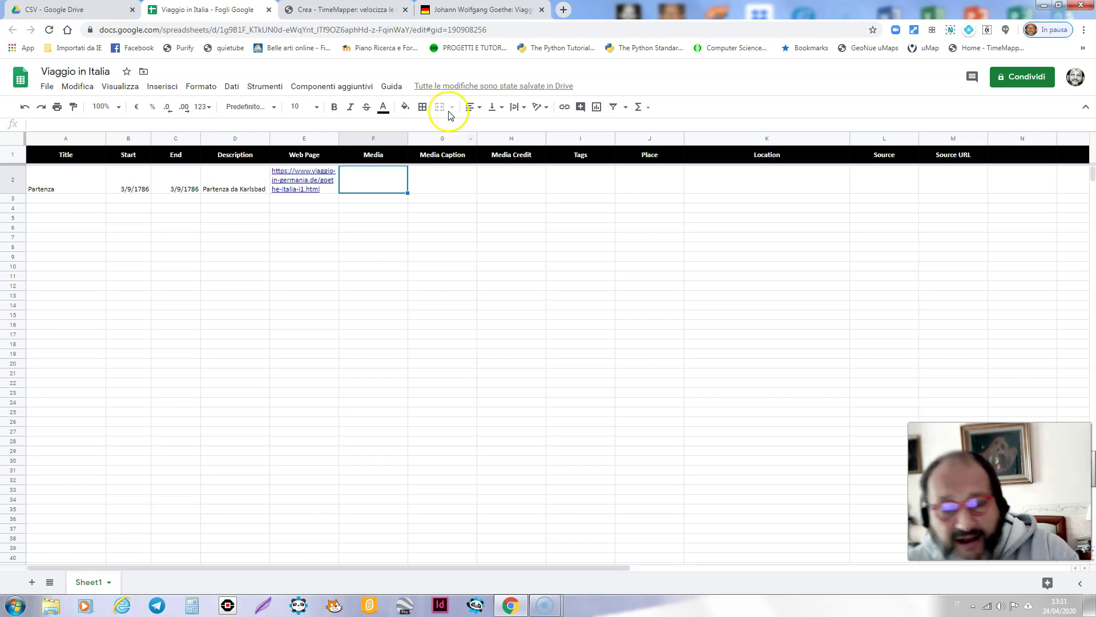
{"action": "left_click", "coordinate": [563, 10]}
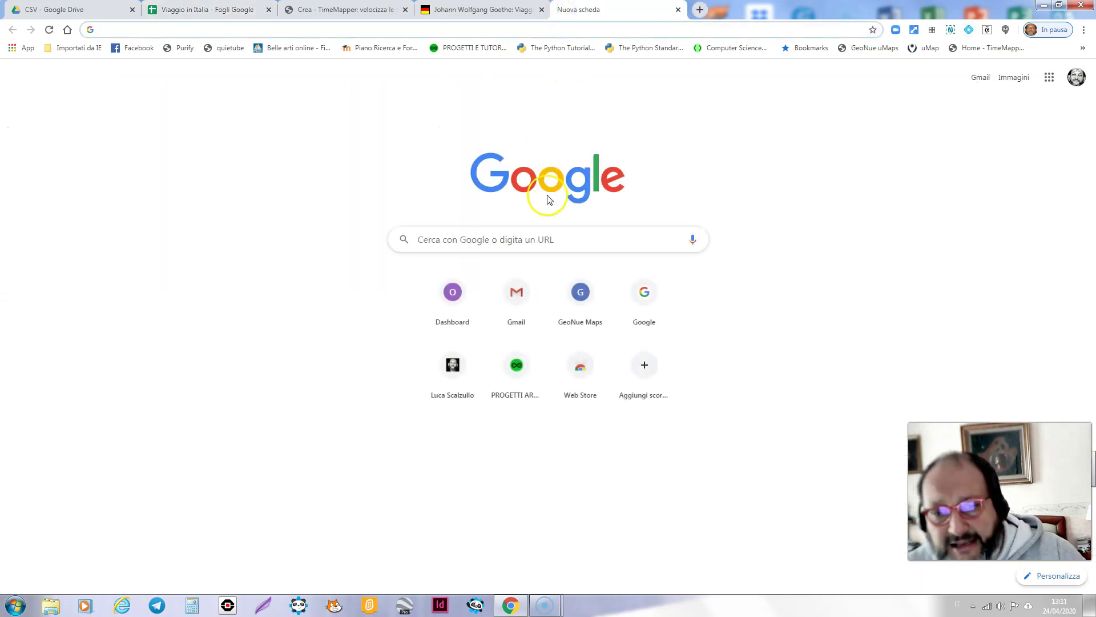
{"action": "left_click", "coordinate": [536, 235]}
{"action": "type", "text": "postimage"}
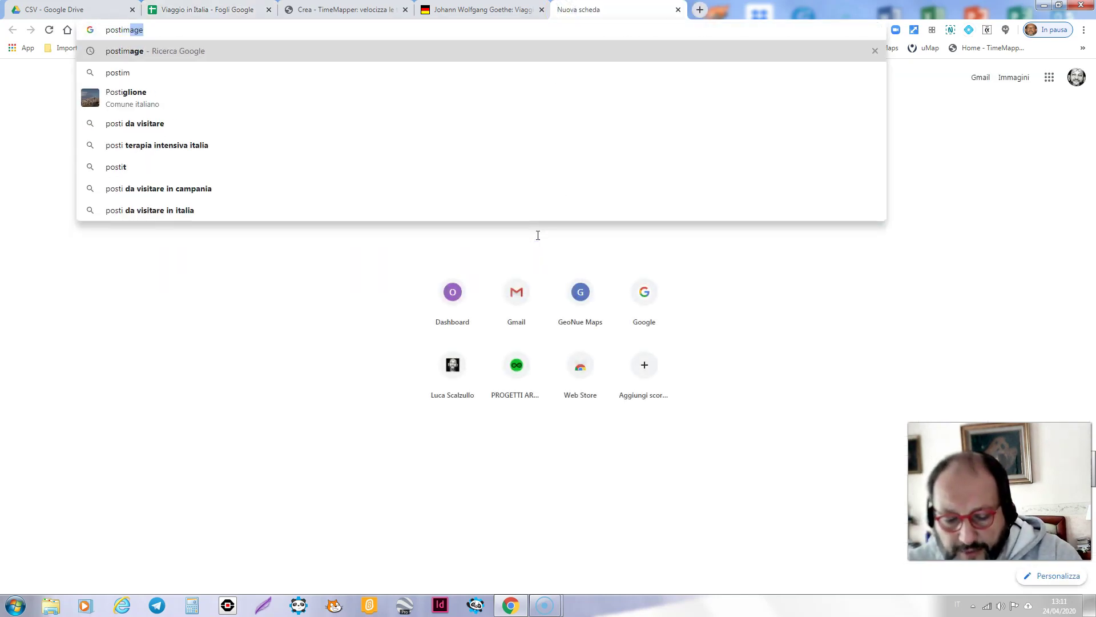
{"action": "key", "text": "Return"}
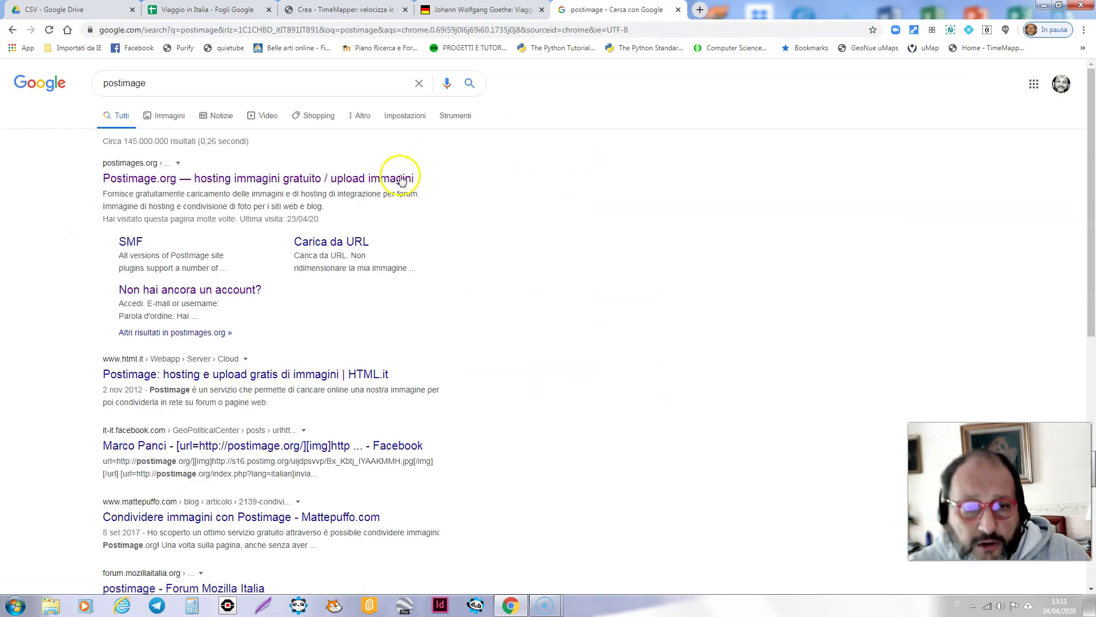
{"action": "left_click", "coordinate": [291, 185]}
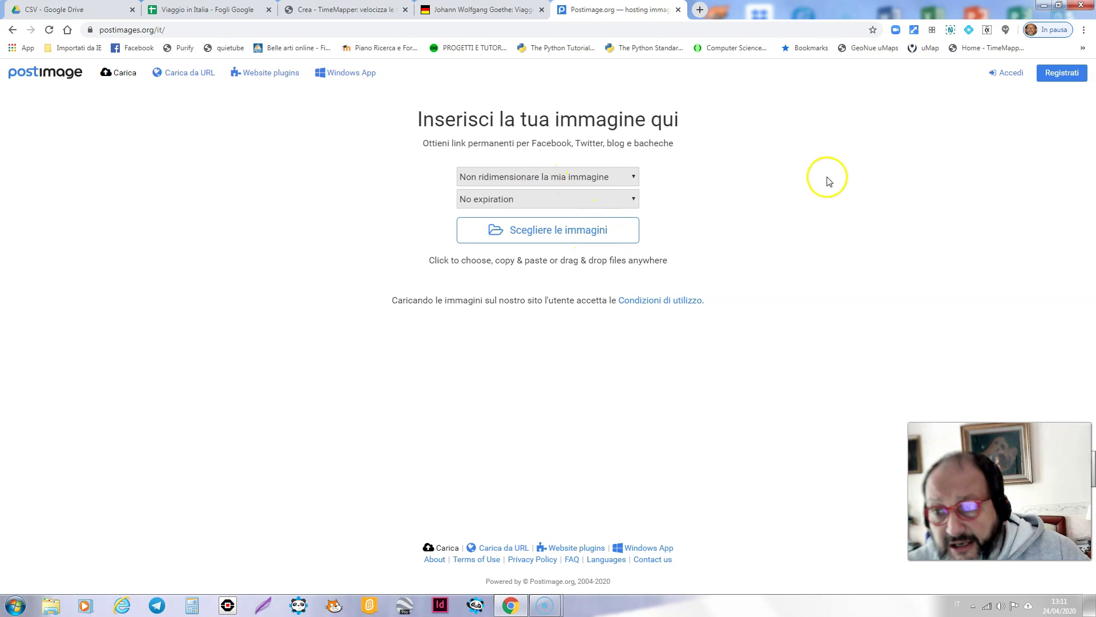
Sign in to the Postimage account and open the "mappa di prova" gallery.
{"action": "left_click", "coordinate": [1008, 73]}
{"action": "left_click", "coordinate": [285, 183]}
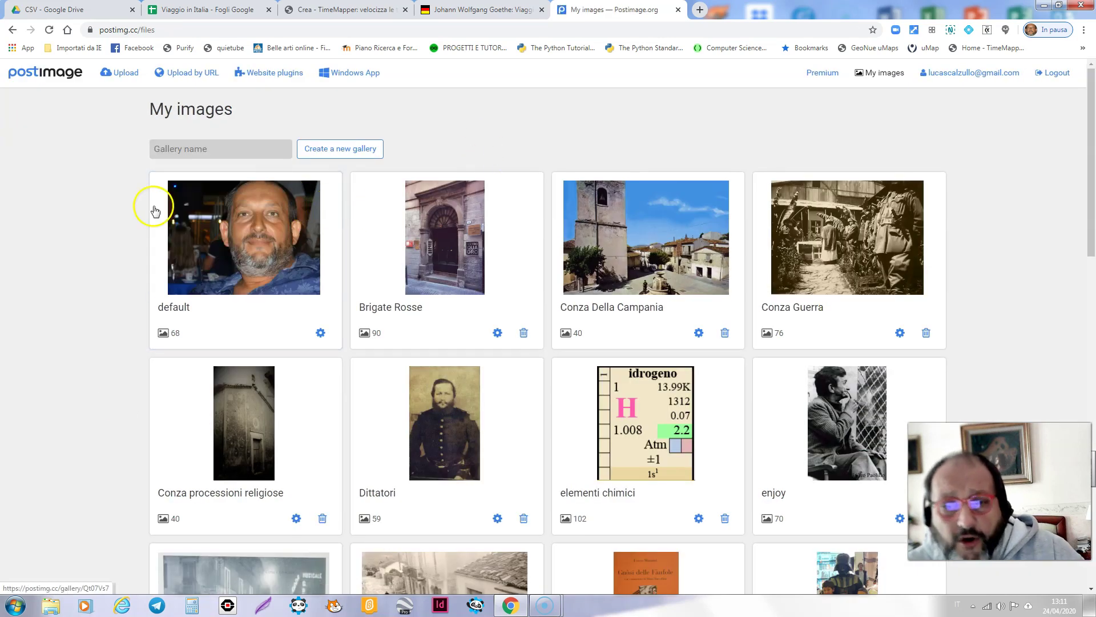
{"action": "scroll", "coordinate": [594, 305], "scroll_direction": "down", "scroll_amount": 5}
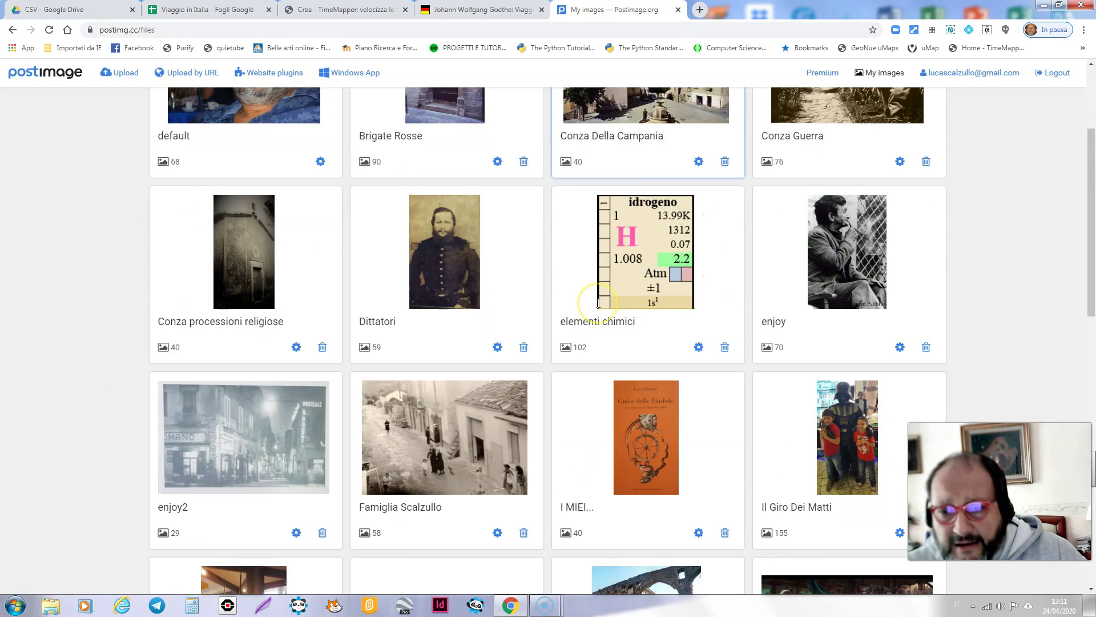
{"action": "scroll", "coordinate": [597, 307], "scroll_direction": "up", "scroll_amount": 5}
{"action": "scroll", "coordinate": [598, 308], "scroll_direction": "down", "scroll_amount": 8}
{"action": "left_click", "coordinate": [443, 369]}
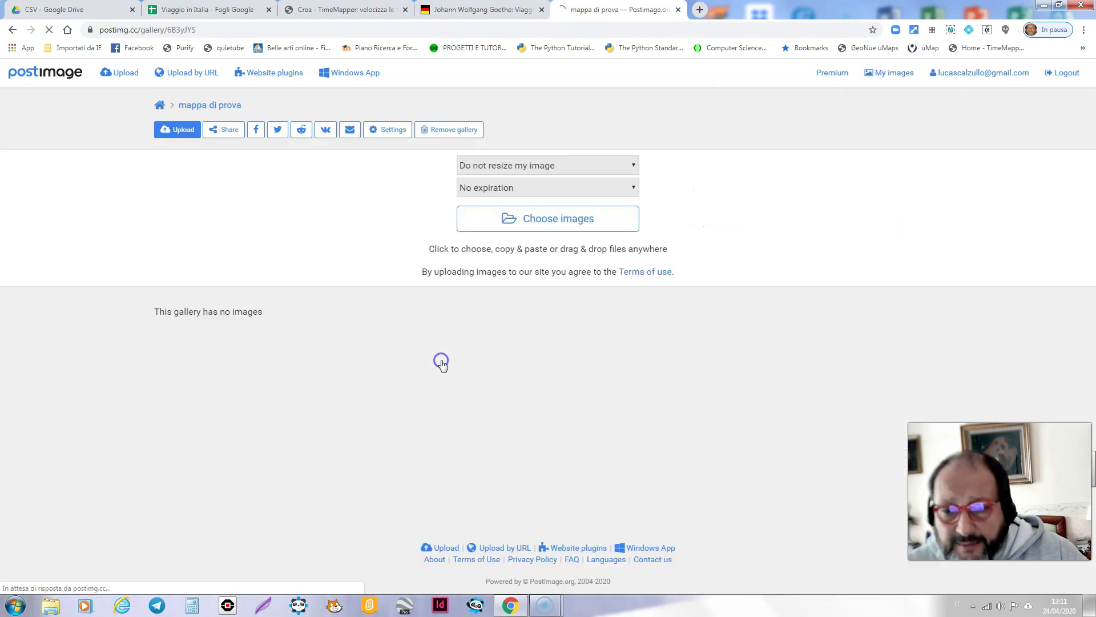
Upload Ponte_dei_Diavoli.jpg from the PONTE DEL DIAVOLO folder to the "mappa di prova" gallery.
{"action": "left_click", "coordinate": [527, 223]}
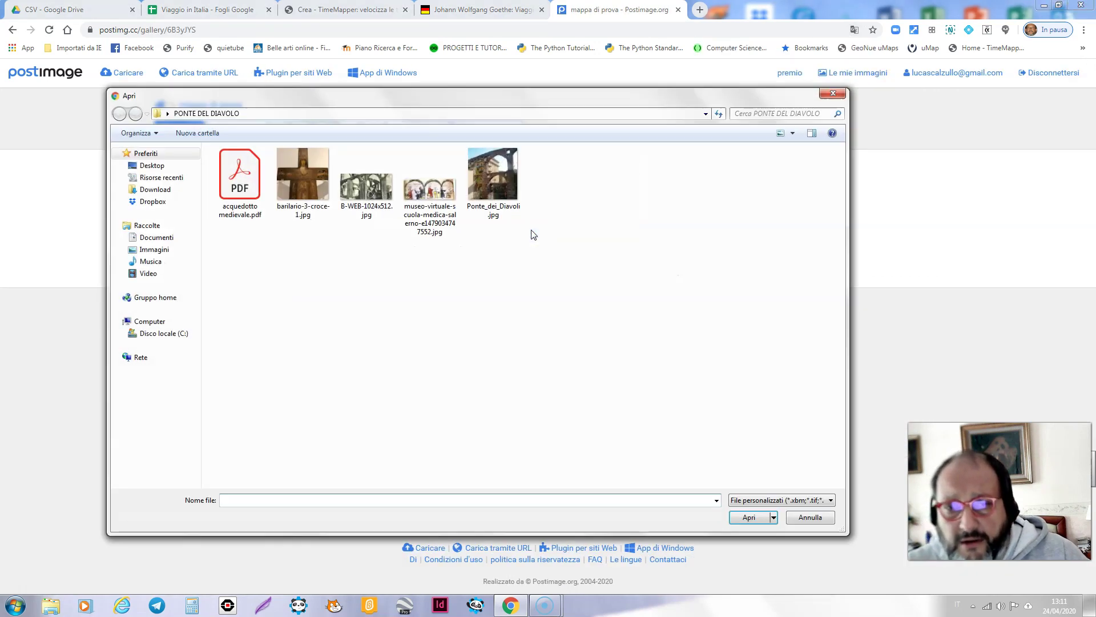
{"action": "left_click", "coordinate": [495, 185]}
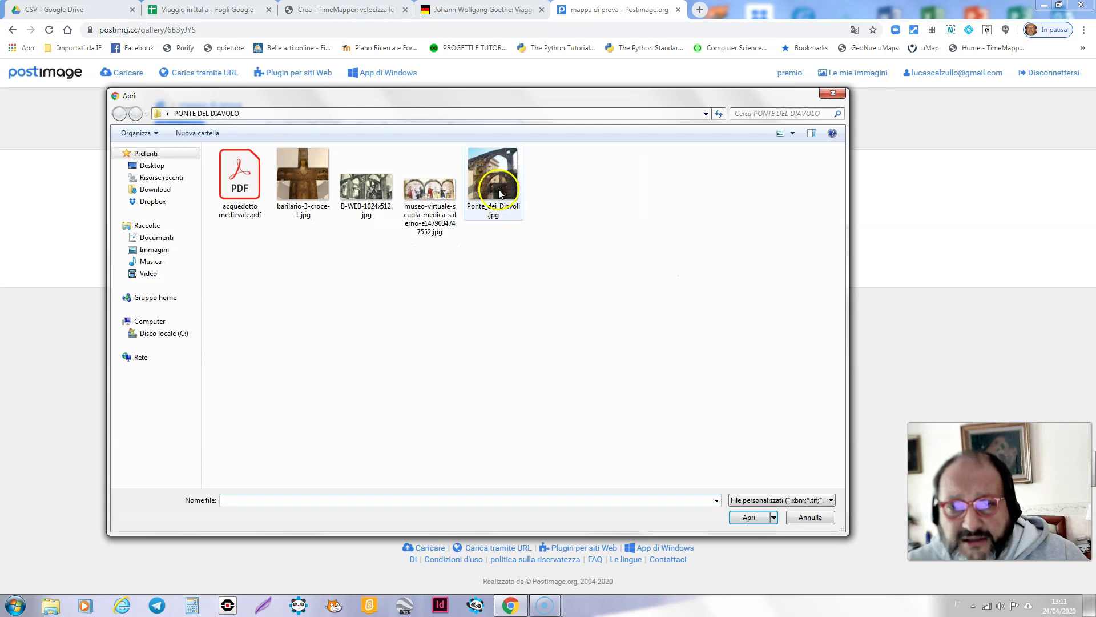
{"action": "double_click", "coordinate": [499, 193]}
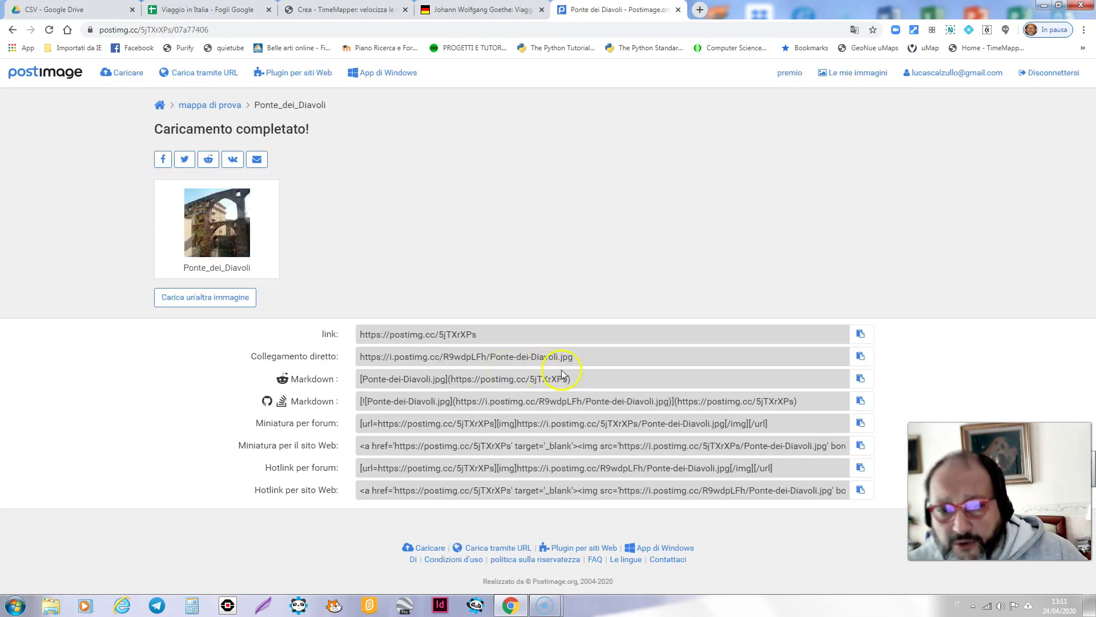
Copy the uploaded image's direct link and paste it into the Media cell of the Partenza row in the Viaggio in Italia spreadsheet.
{"action": "mouse_move", "coordinate": [215, 182]}
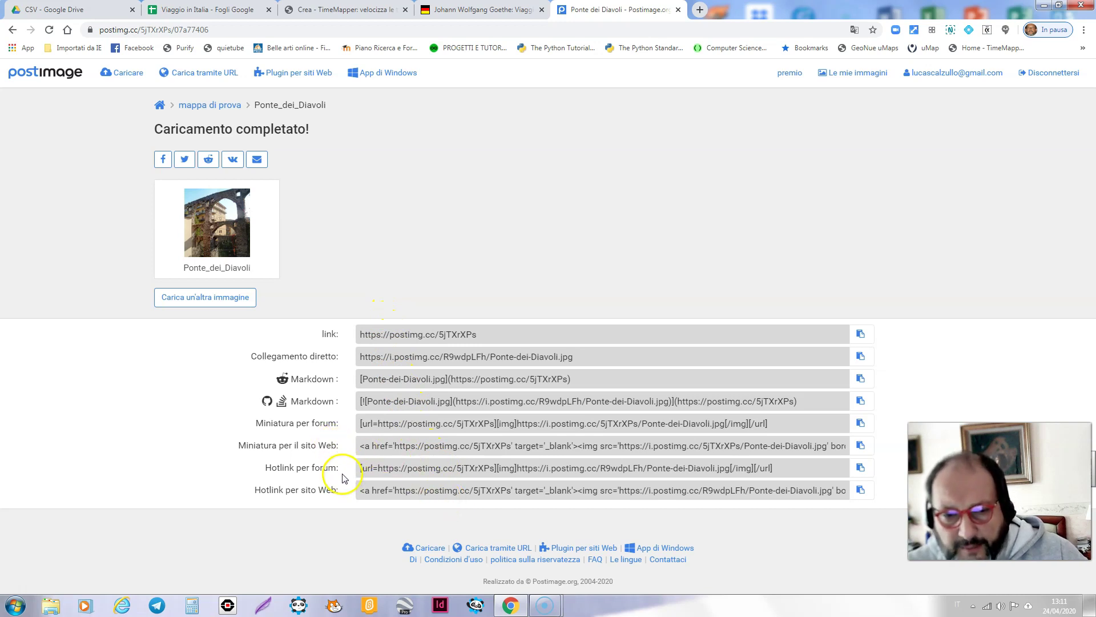
{"action": "left_click", "coordinate": [860, 360]}
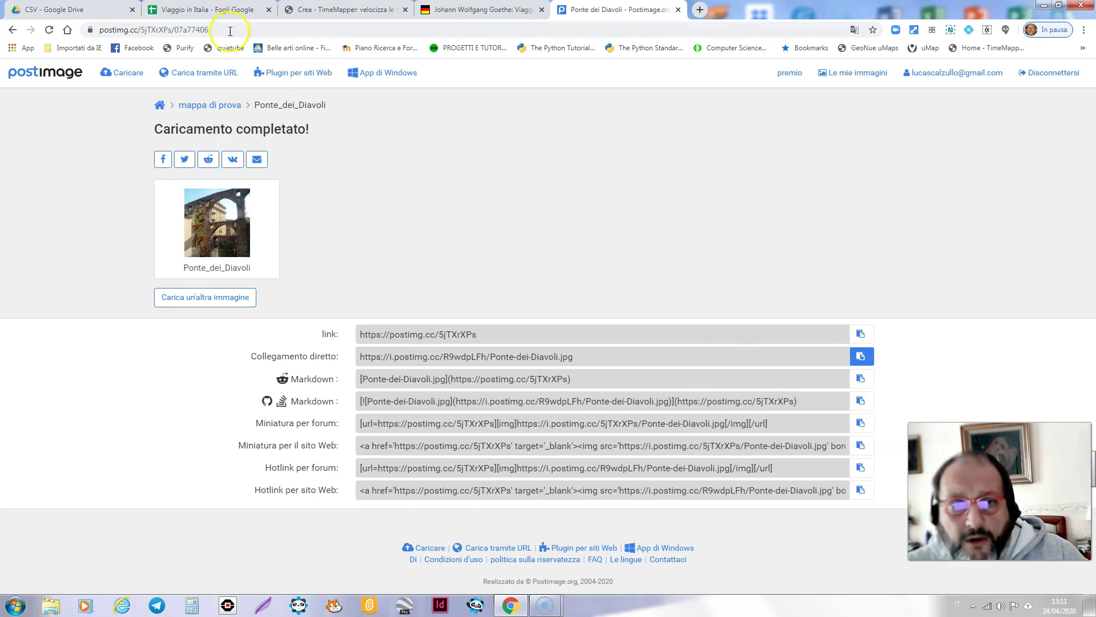
{"action": "left_click", "coordinate": [208, 9]}
{"action": "key", "text": "ctrl+v"}
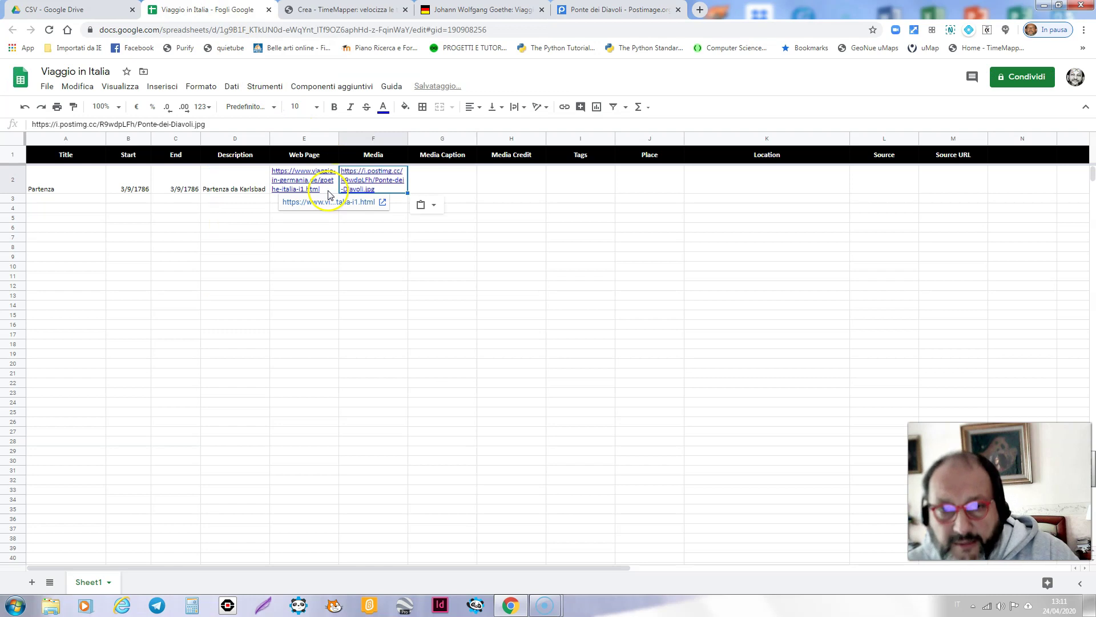
{"action": "left_click", "coordinate": [360, 240]}
Enter "Il ponte del Diavolo di Salerno" as the Media Caption of the Partenza row.
{"action": "left_click", "coordinate": [416, 190]}
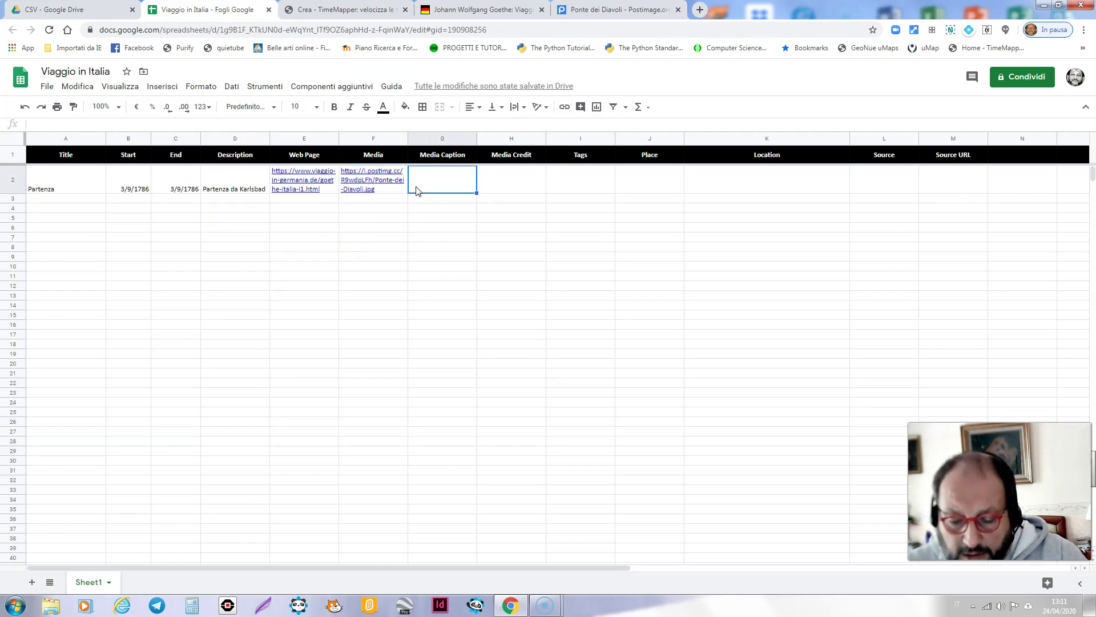
{"action": "type", "text": "Il ponte del Diavolo di Salerno"}
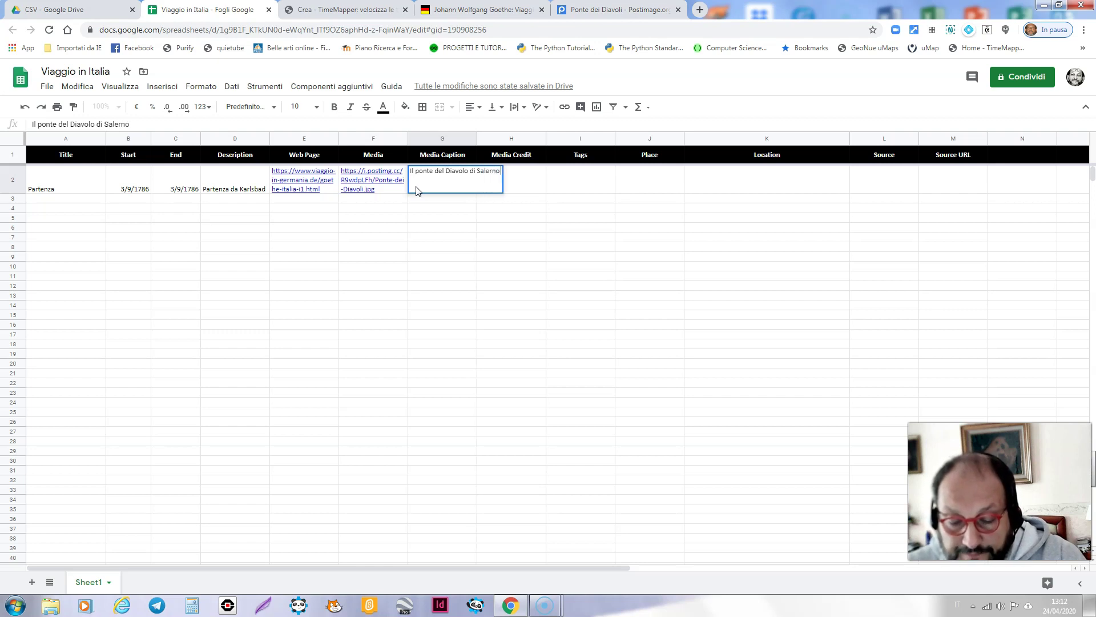
{"action": "key", "text": "Return"}
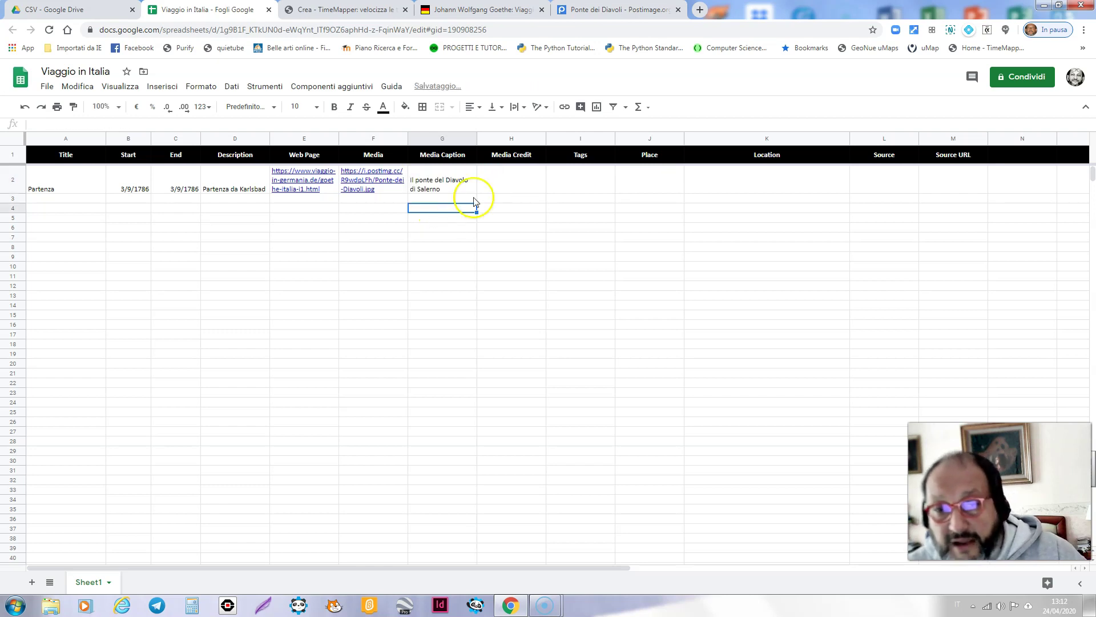
Enter "Karlsbad" as the Place of the Partenza row, leaving Media Credit and Tags empty.
{"action": "left_click", "coordinate": [485, 188]}
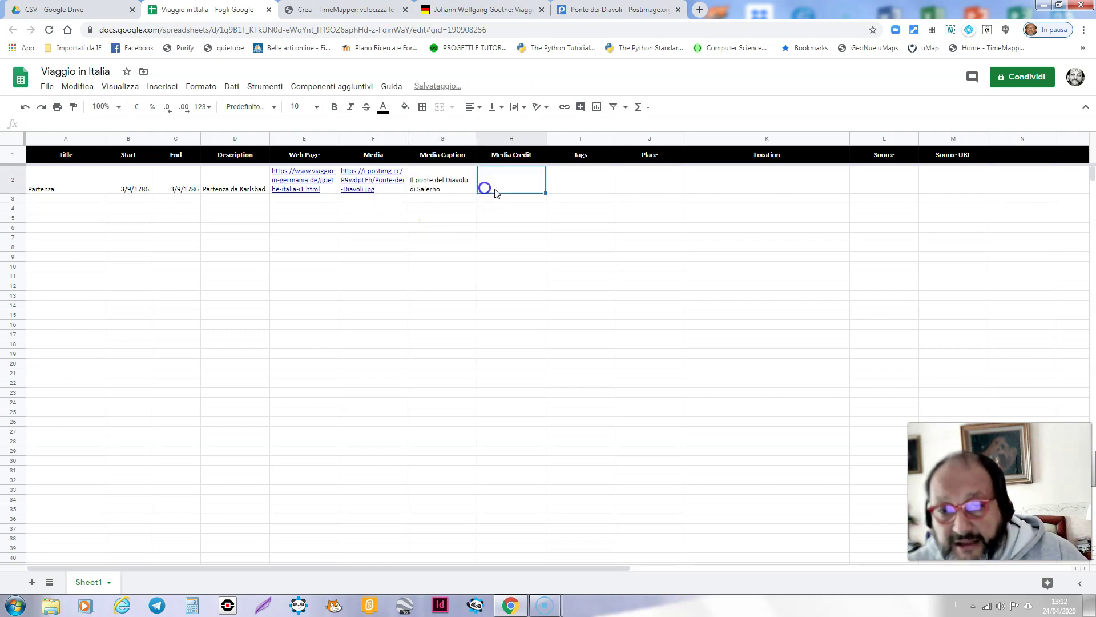
{"action": "left_click", "coordinate": [623, 187]}
{"action": "type", "text": "Karlsbad"}
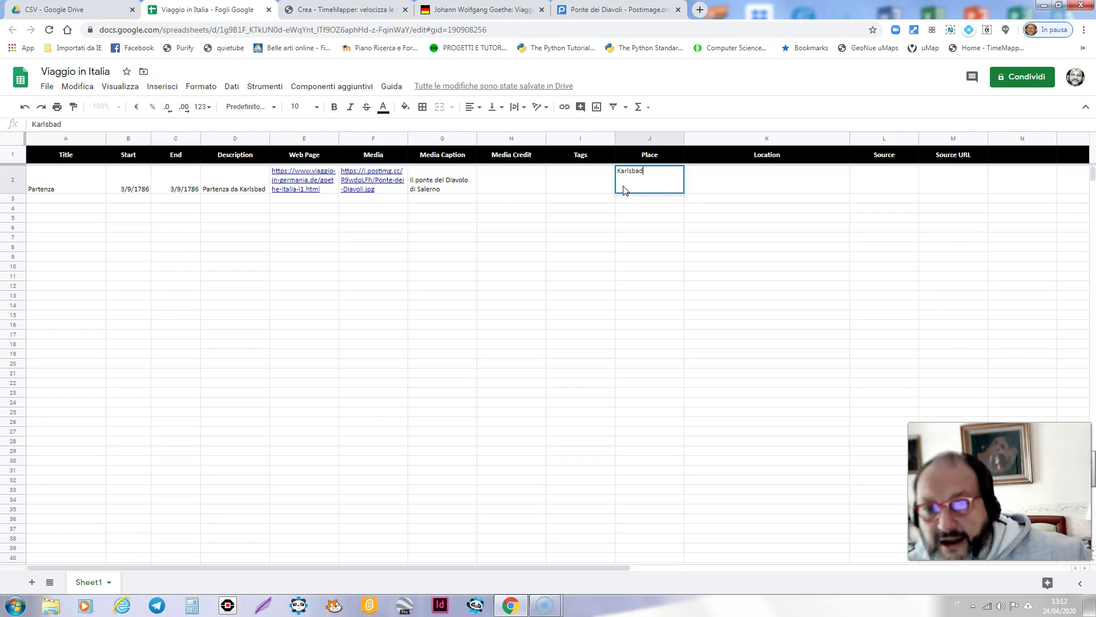
{"action": "left_click", "coordinate": [639, 217]}
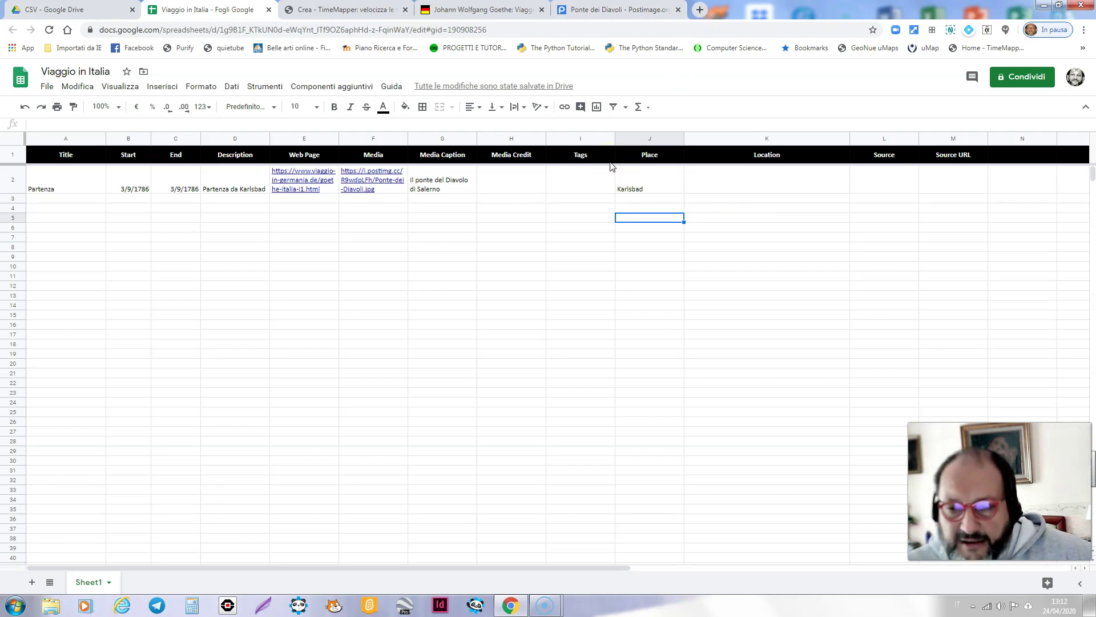
Search Google for OpenStreetMap in a new browser tab and open the OpenStreetMap site.
{"action": "left_click", "coordinate": [700, 10]}
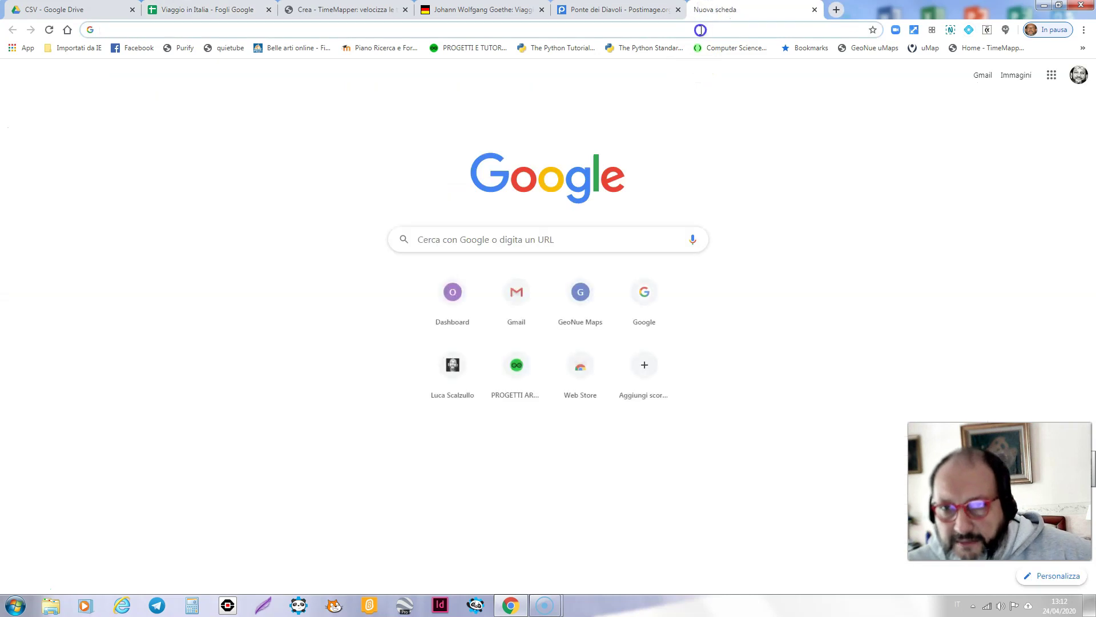
{"action": "left_click", "coordinate": [700, 29]}
{"action": "type", "text": "opemstreetmap"}
{"action": "key", "text": "Return"}
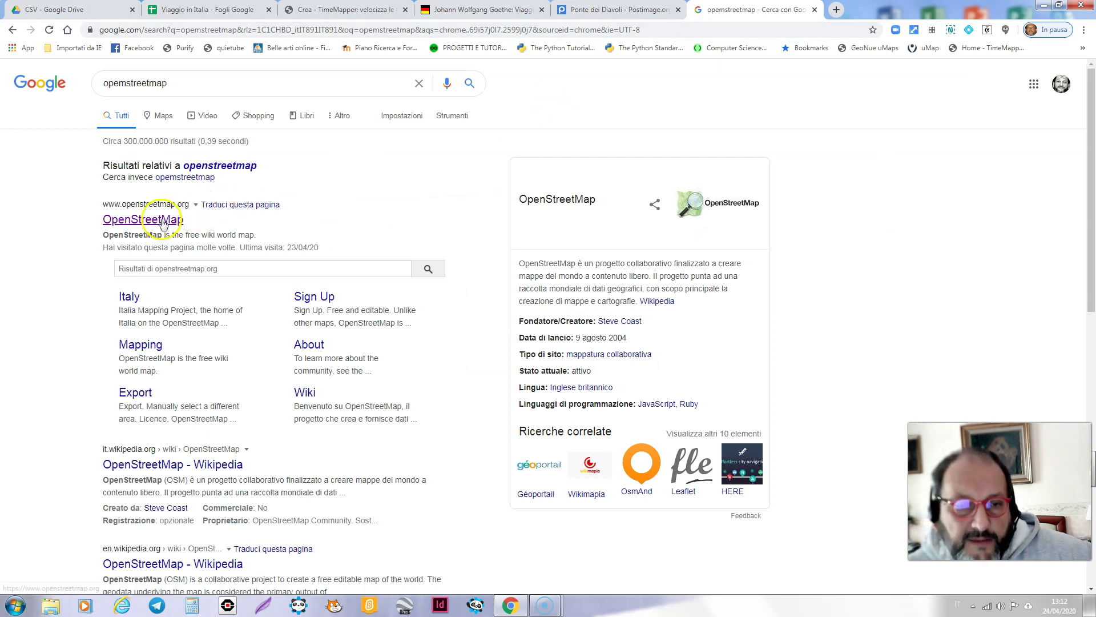
{"action": "left_click", "coordinate": [162, 221]}
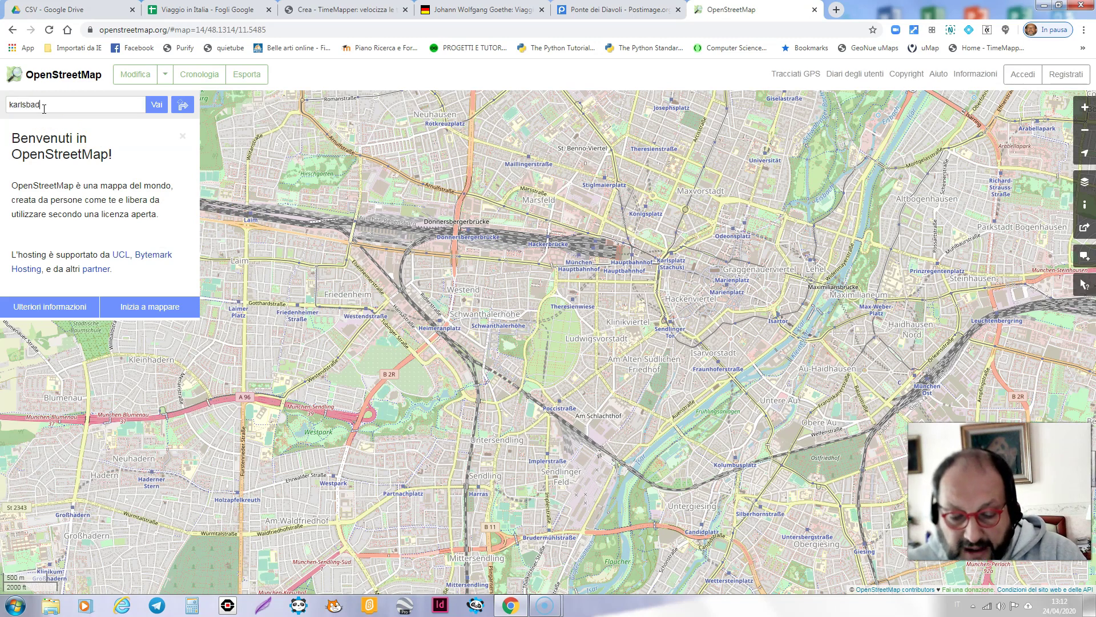
Search OpenStreetMap for karlsbad and locate the Beethovenstraße area of the German town.
{"action": "left_click", "coordinate": [44, 108]}
{"action": "type", "text": "karlsbad"}
{"action": "key", "text": "Return"}
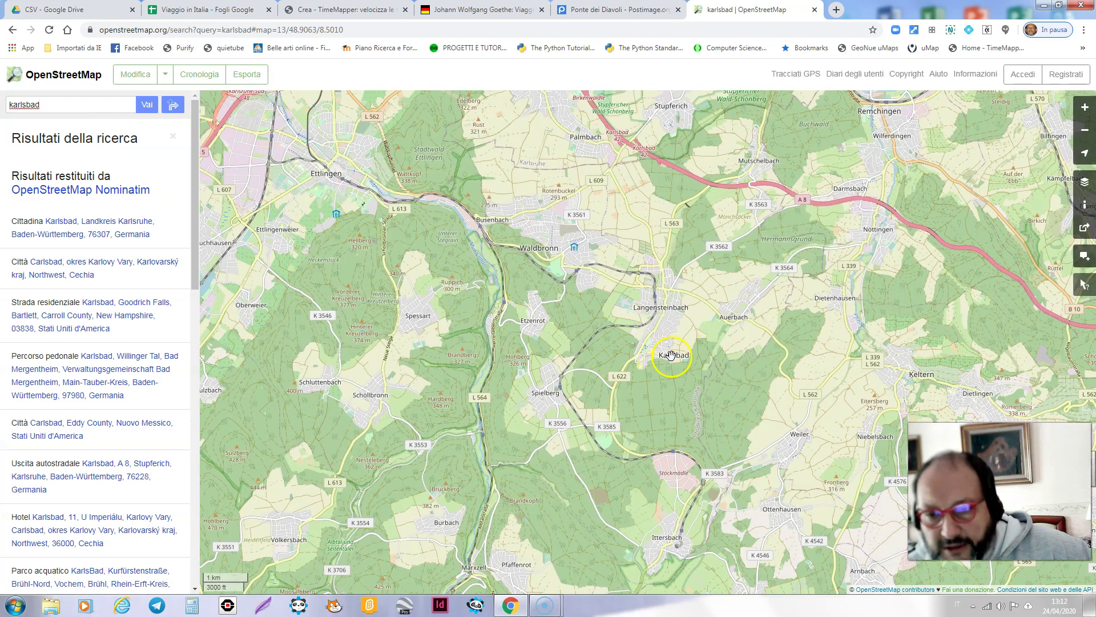
{"action": "scroll", "coordinate": [671, 355], "scroll_direction": "up", "scroll_amount": 4}
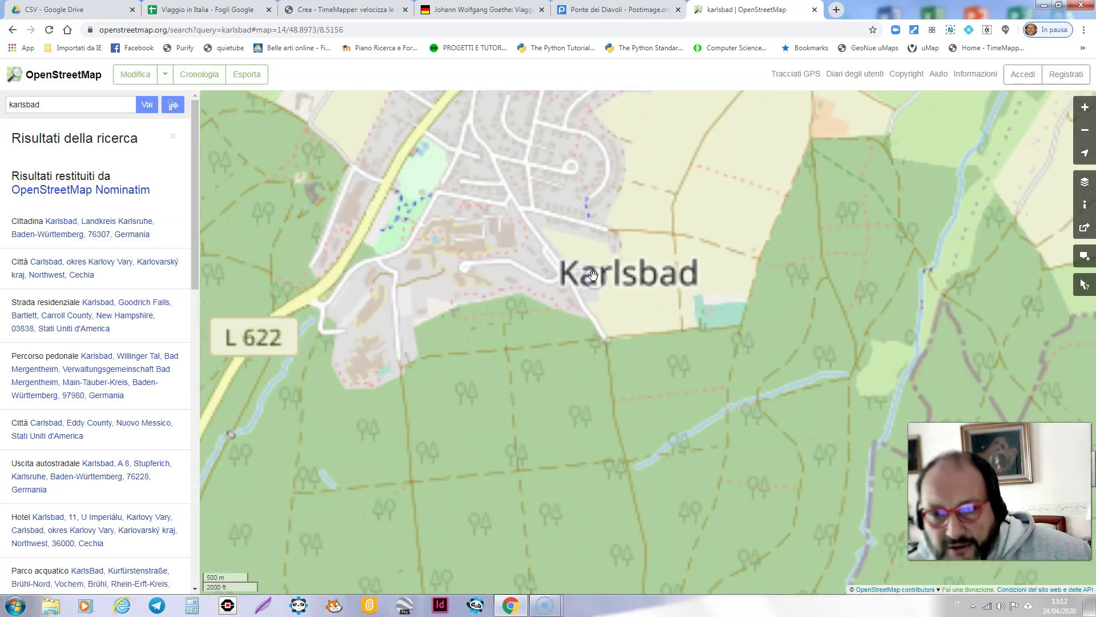
{"action": "left_click_drag", "start_coordinate": [551, 222], "coordinate": [570, 304]}
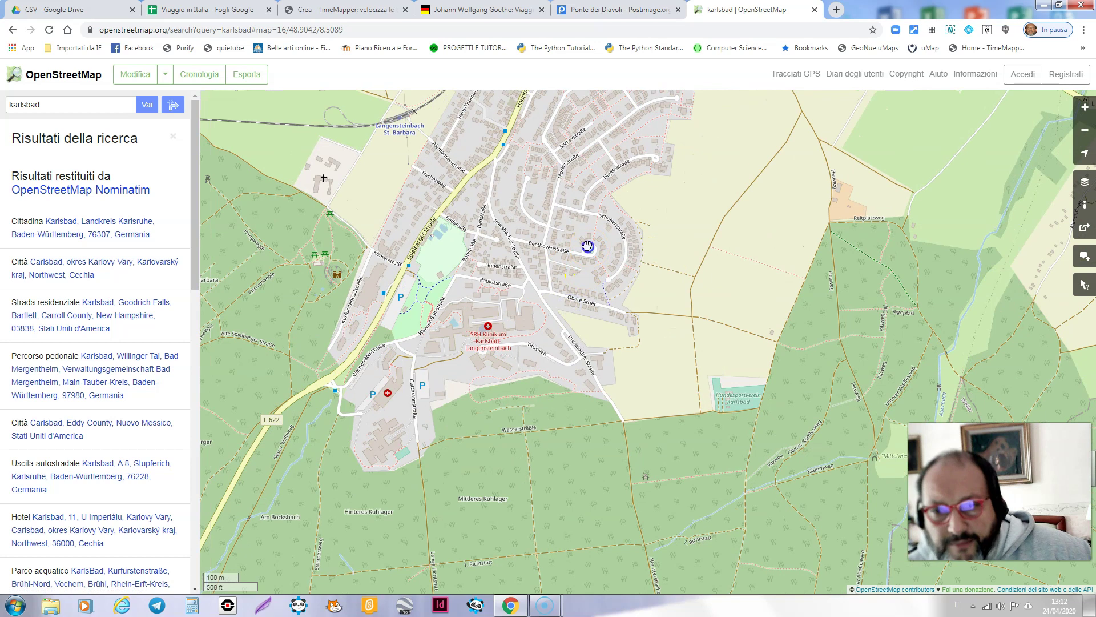
{"action": "scroll", "coordinate": [587, 246], "scroll_direction": "up", "scroll_amount": 3}
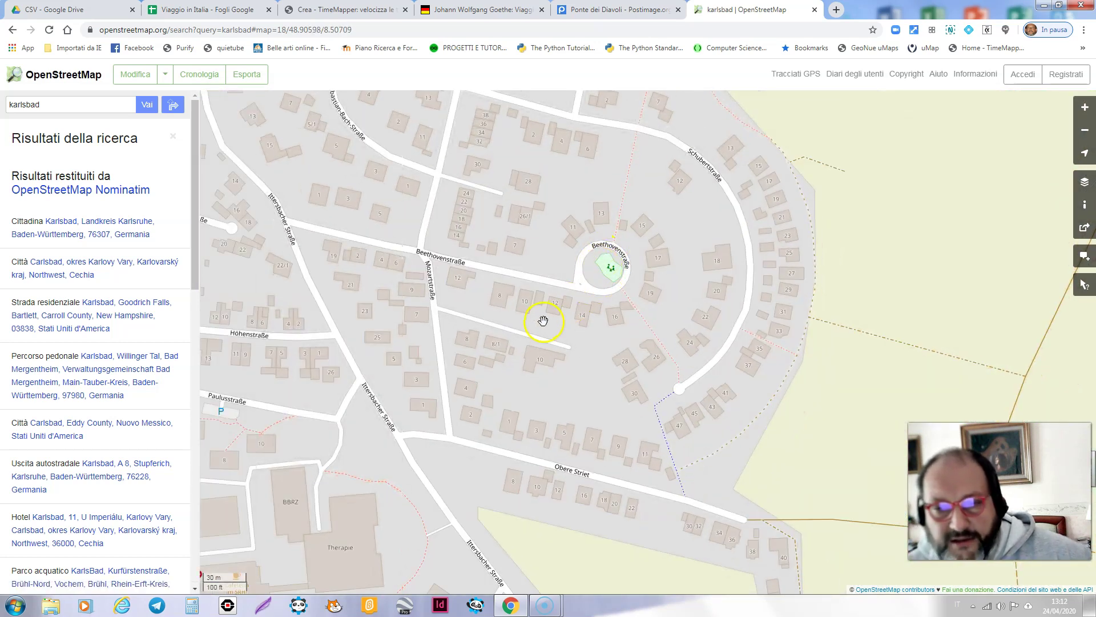
Look up the address of the small green on Beethovenstraße and copy its coordinates 48.90641,8.50666.
{"action": "right_click", "coordinate": [603, 270]}
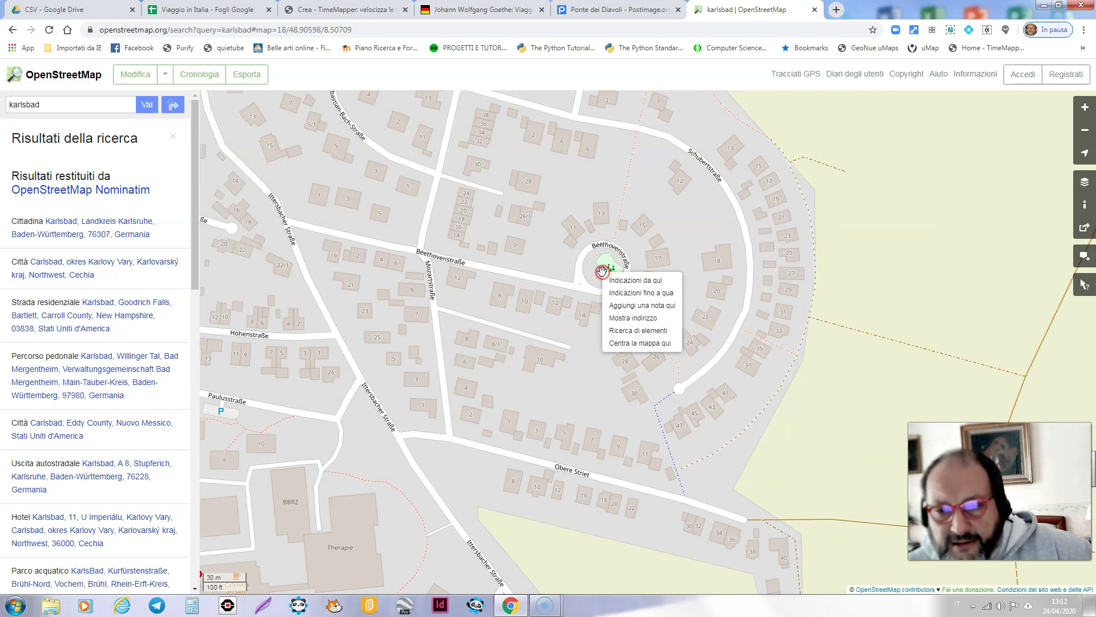
{"action": "left_click", "coordinate": [619, 318]}
{"action": "triple_click", "coordinate": [80, 104]}
{"action": "key", "text": "ctrl+c"}
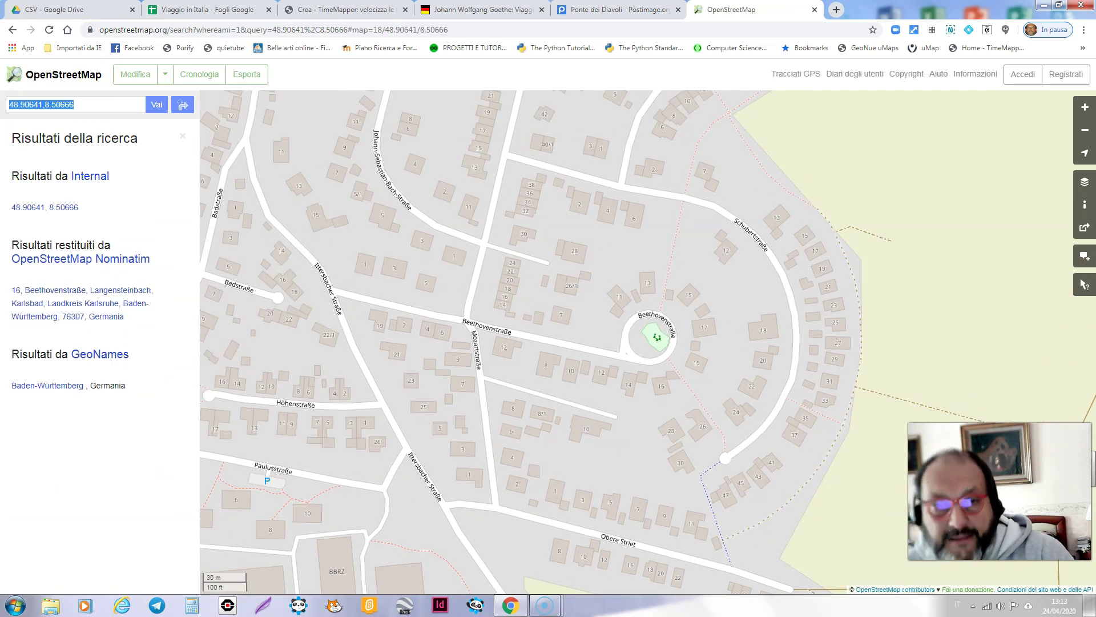
Format the Location cell of the spreadsheet's Partenza row as plain text and paste the coordinates 48.90641,8.50666 into it.
{"action": "left_click", "coordinate": [191, 10]}
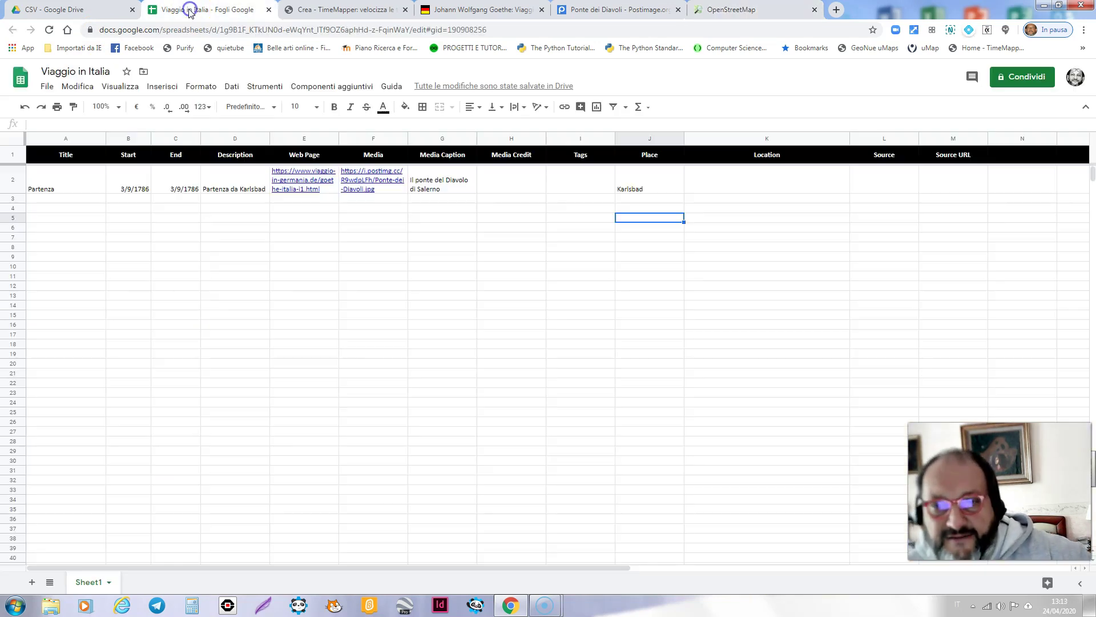
{"action": "left_click", "coordinate": [737, 190]}
{"action": "left_click", "coordinate": [201, 86]}
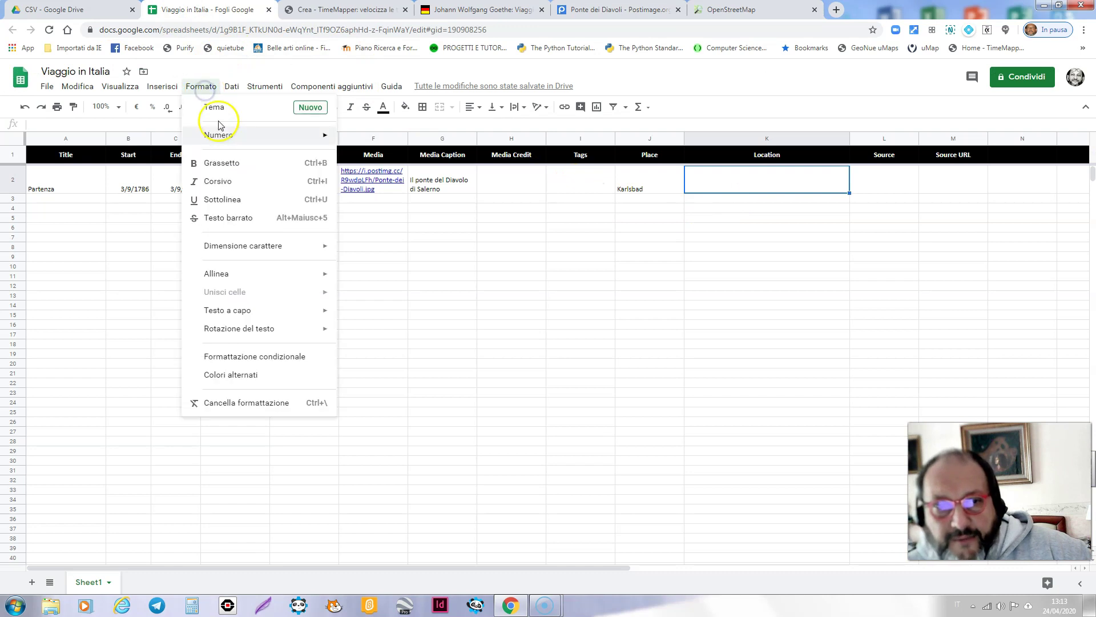
{"action": "mouse_move", "coordinate": [223, 136]}
{"action": "left_click", "coordinate": [403, 155]}
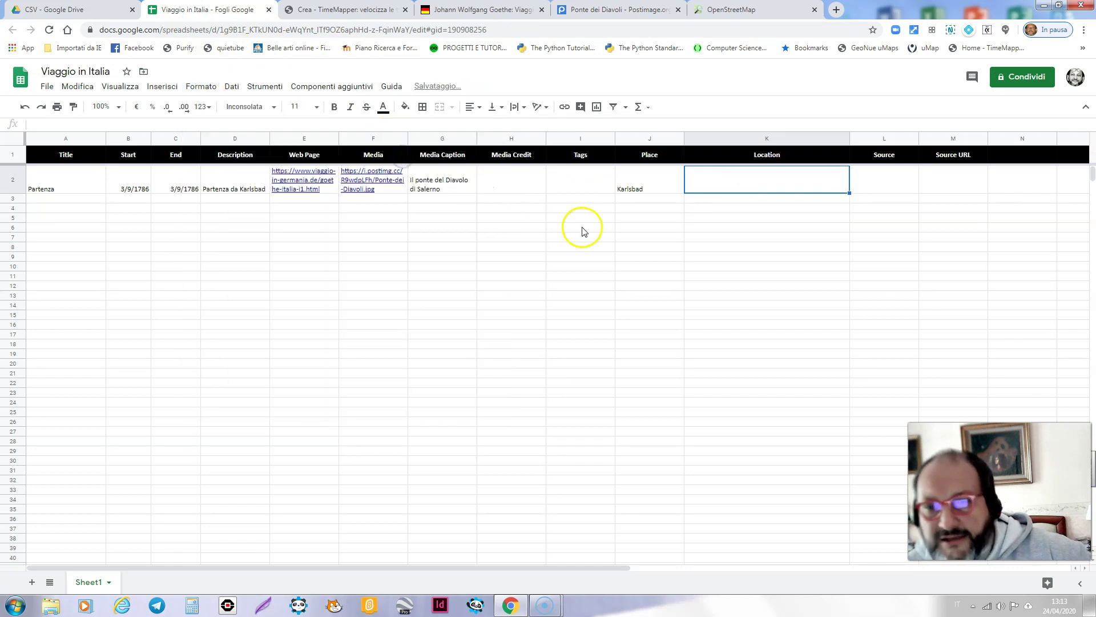
{"action": "key", "text": "ctrl+v"}
{"action": "left_click", "coordinate": [625, 246]}
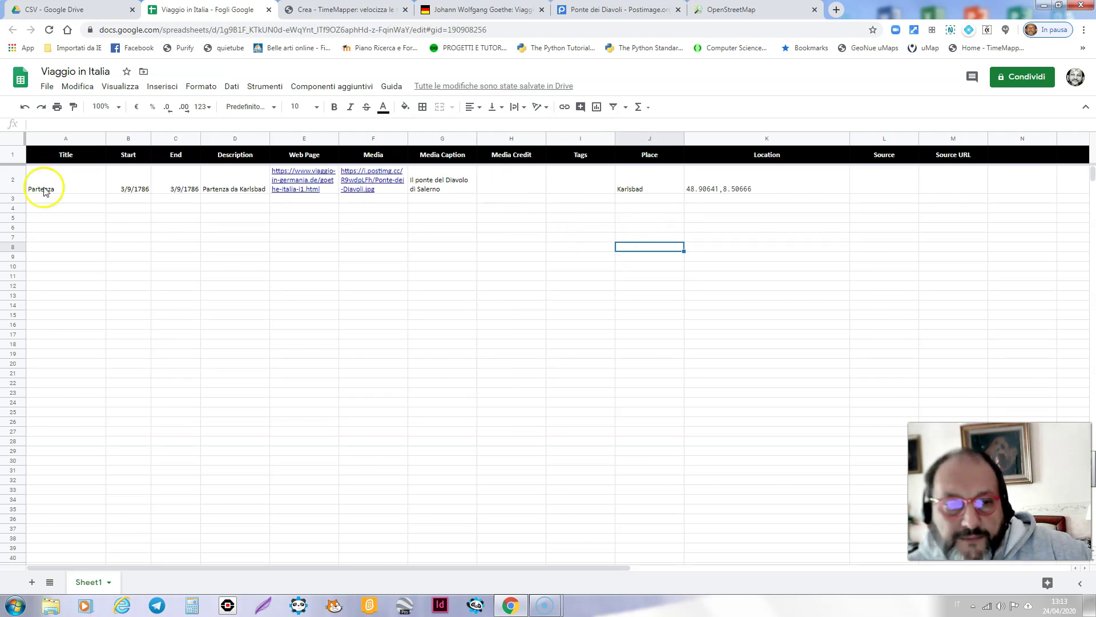
Check the itinerary page and start the row below Partenza with title Prima Tappa, start date 6/9/1786 and end date 7/9/1786.
{"action": "left_click", "coordinate": [457, 12]}
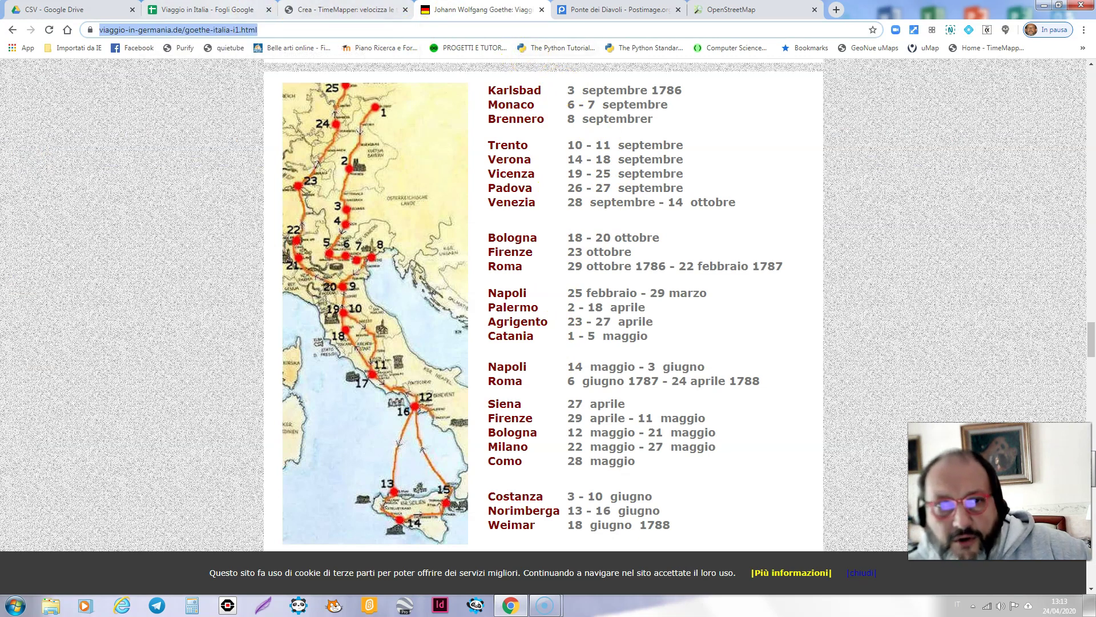
{"action": "left_click", "coordinate": [222, 10]}
{"action": "left_click", "coordinate": [58, 197]}
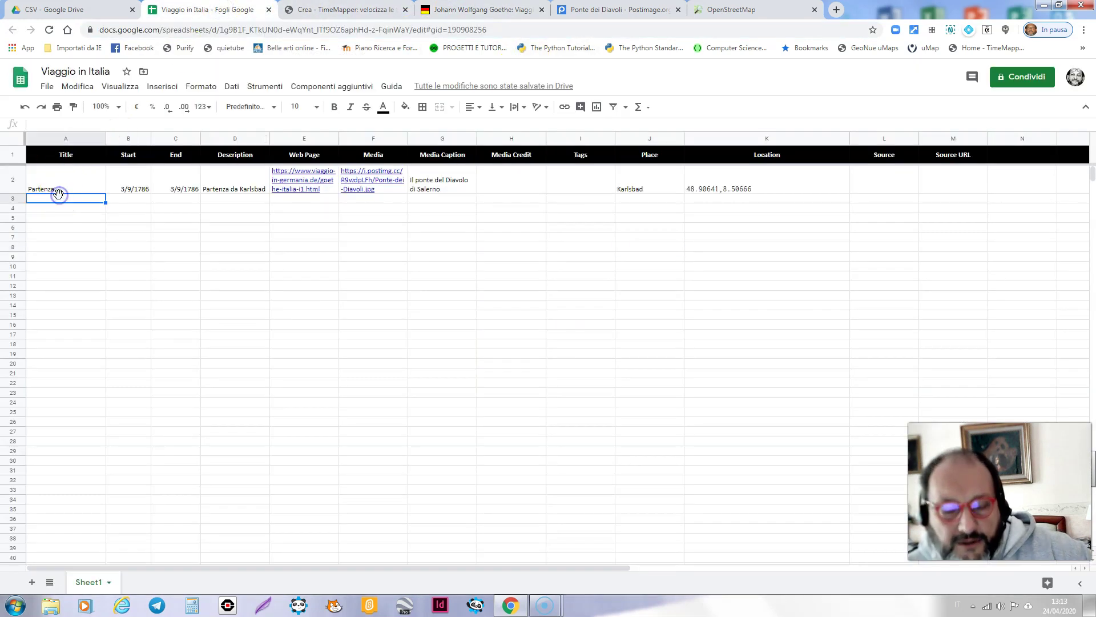
{"action": "type", "text": "Prima Tappa"}
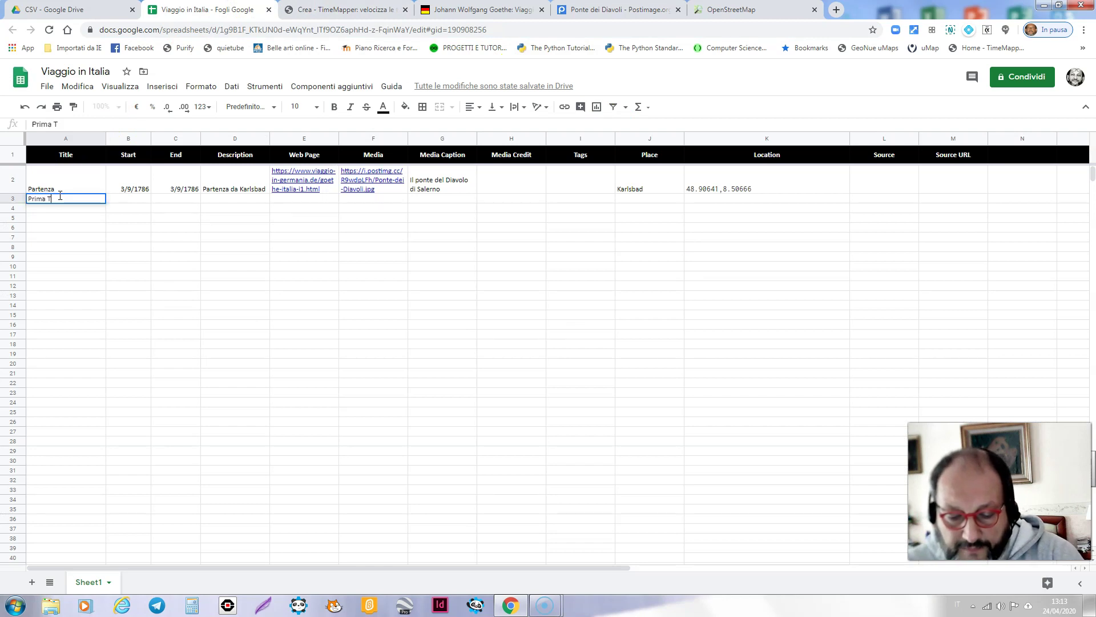
{"action": "left_click", "coordinate": [112, 198]}
{"action": "type", "text": "6/9/1786"}
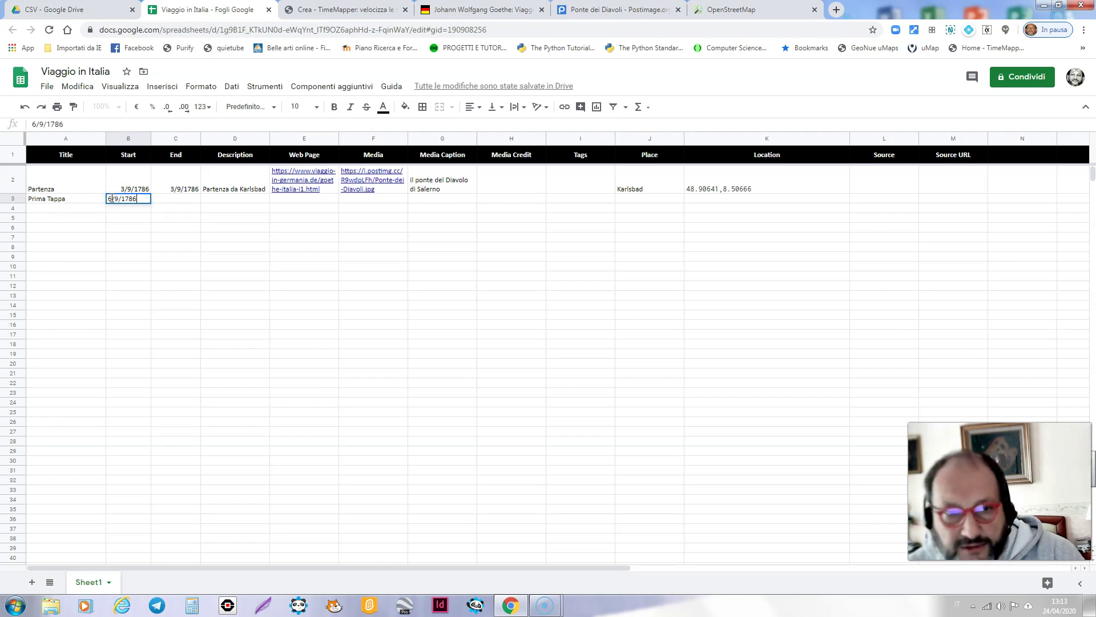
{"action": "left_click", "coordinate": [184, 197]}
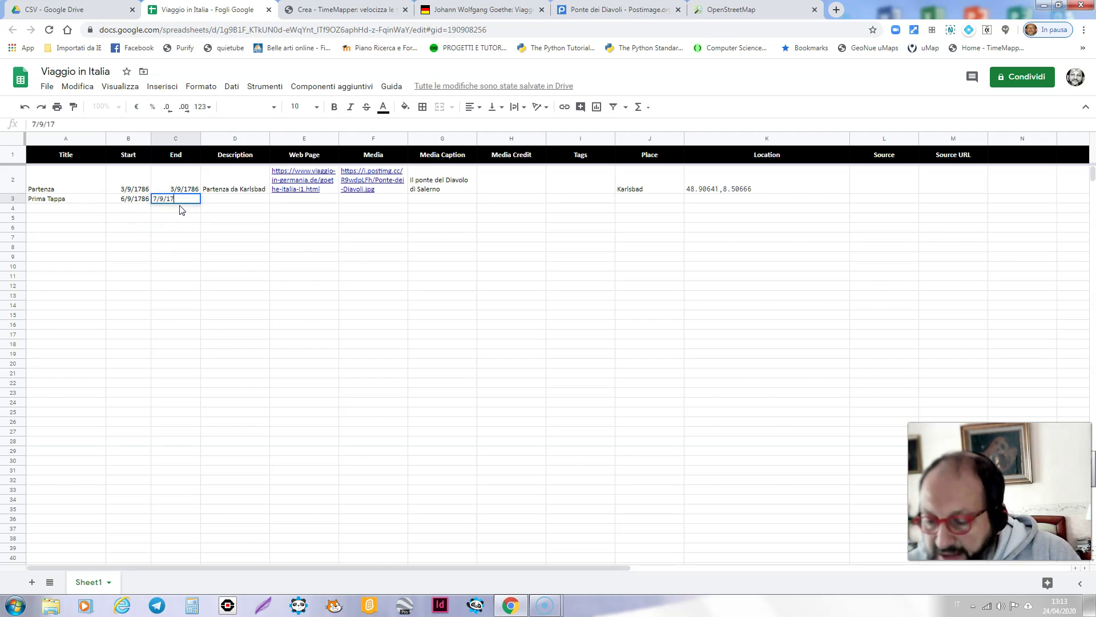
Enter Tappa a monaco as the description of the Prima Tappa row.
{"action": "left_click", "coordinate": [211, 192]}
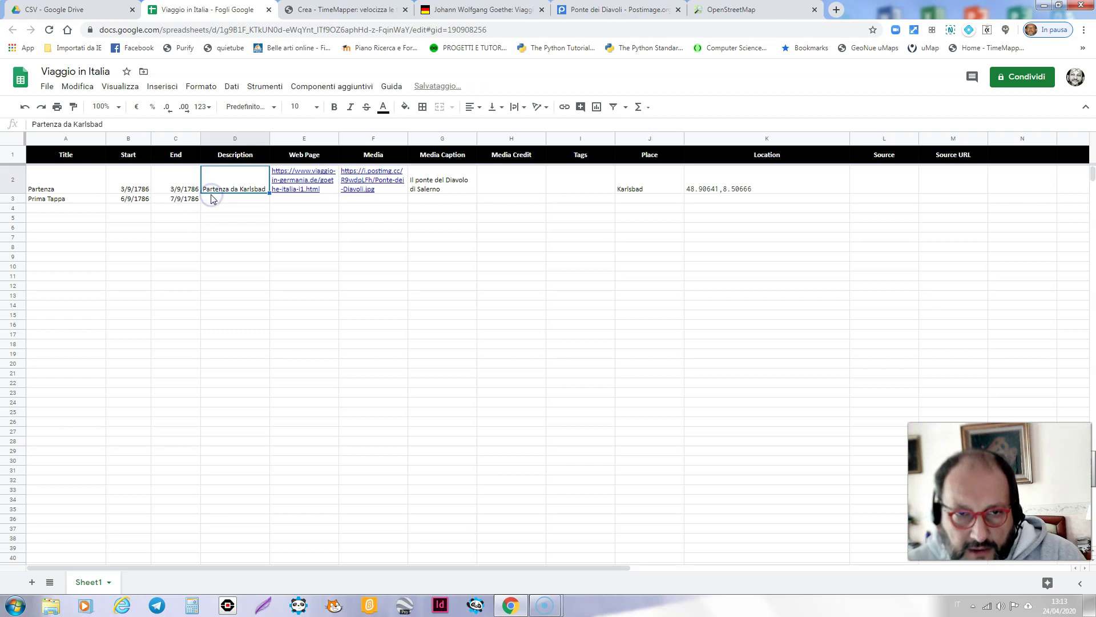
{"action": "left_click", "coordinate": [227, 199]}
{"action": "type", "text": "Tappa a monaco"}
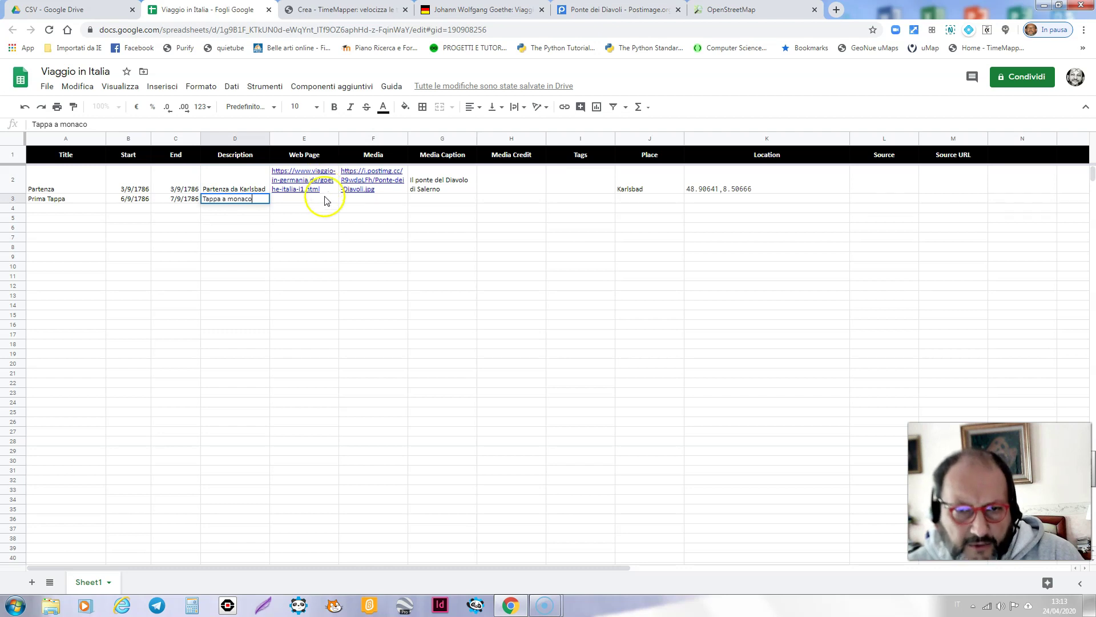
{"action": "left_click", "coordinate": [318, 200]}
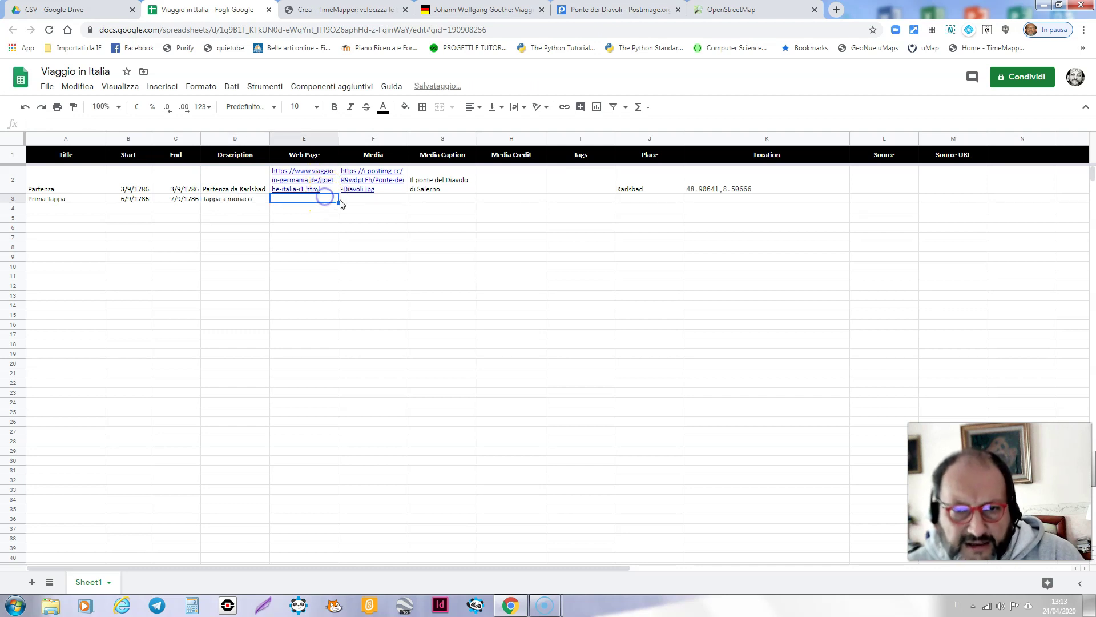
With the Prima Tappa row's Media cell selected, search Google for yt in a new browser tab and open YouTube.
{"action": "left_click", "coordinate": [346, 200]}
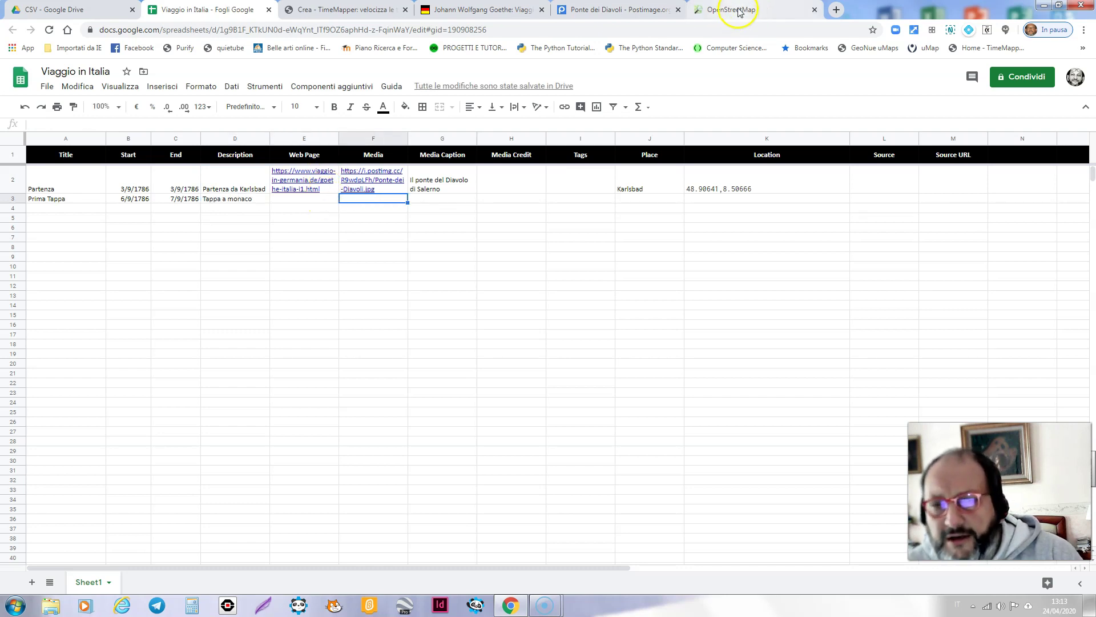
{"action": "left_click", "coordinate": [838, 11]}
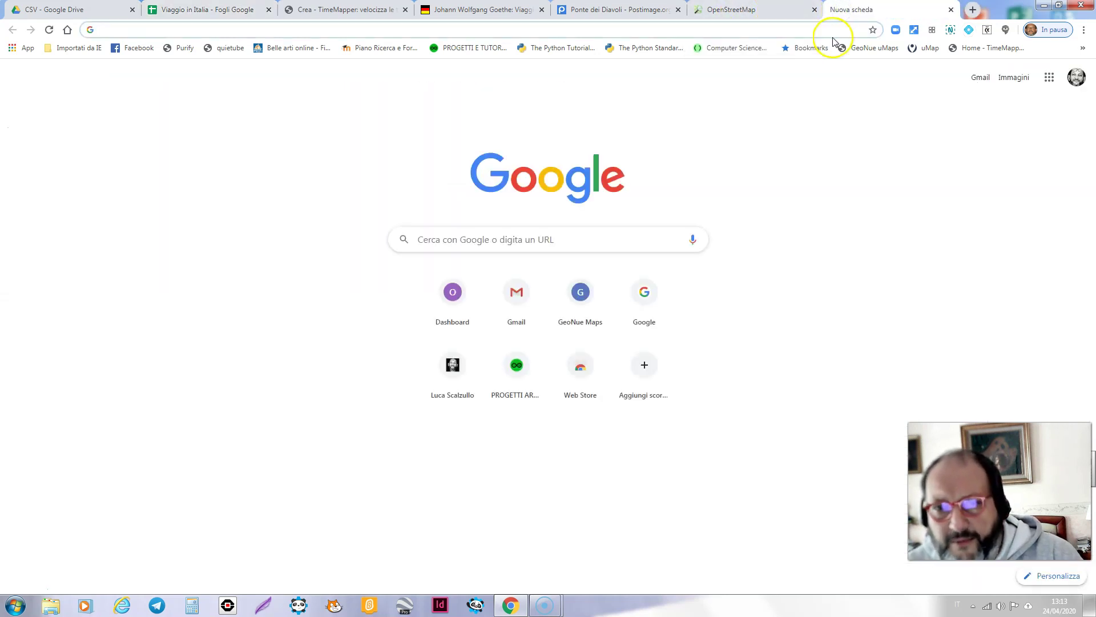
{"action": "type", "text": "yt"}
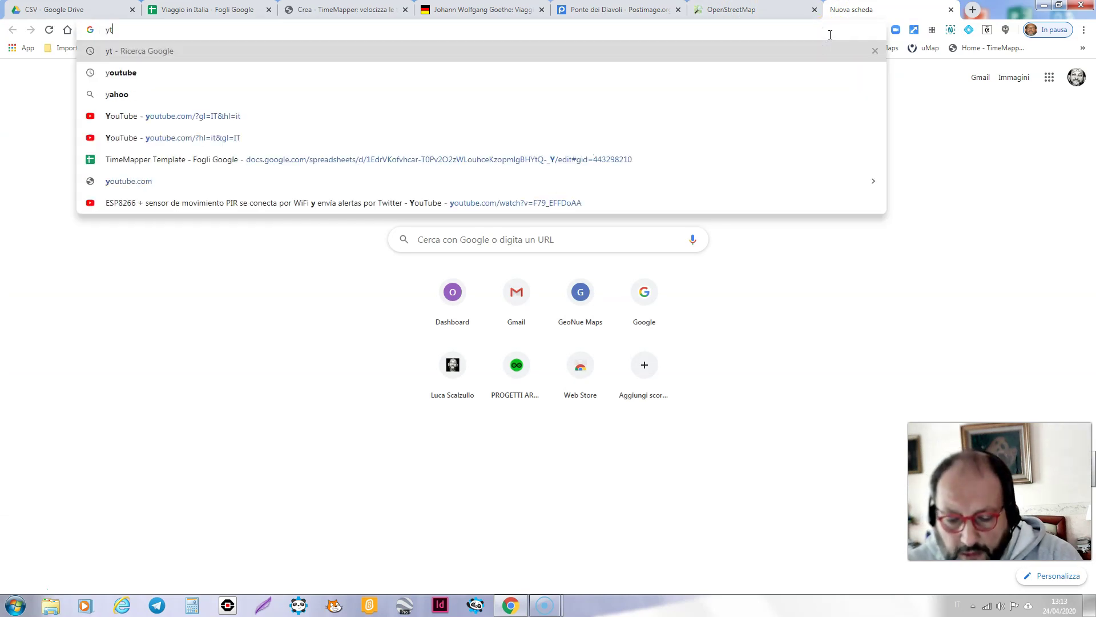
{"action": "key", "text": "Return"}
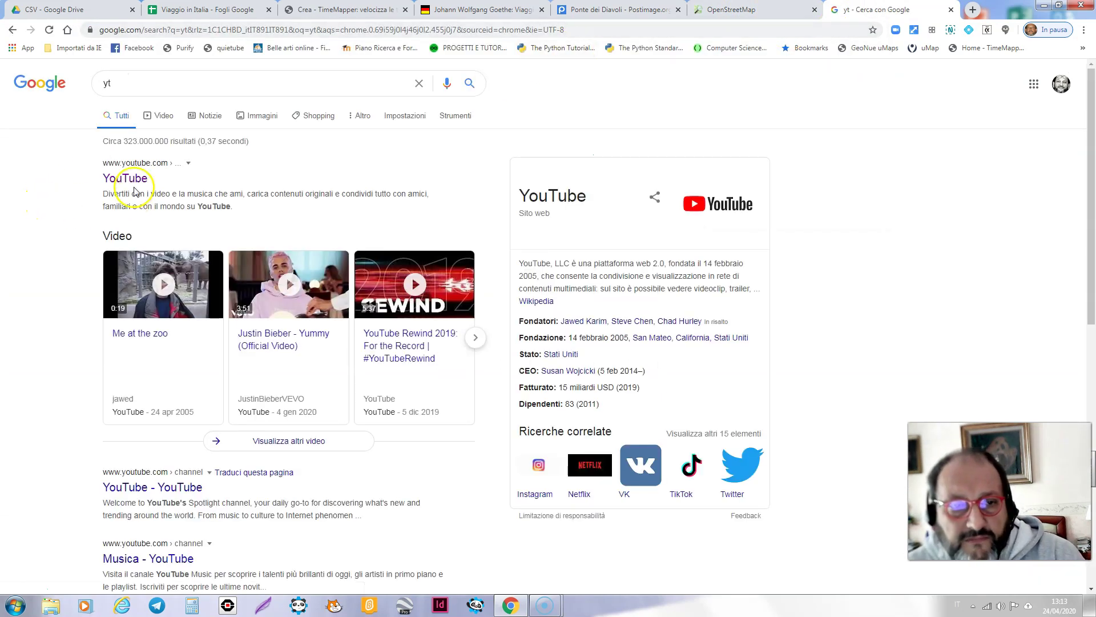
{"action": "left_click", "coordinate": [133, 181]}
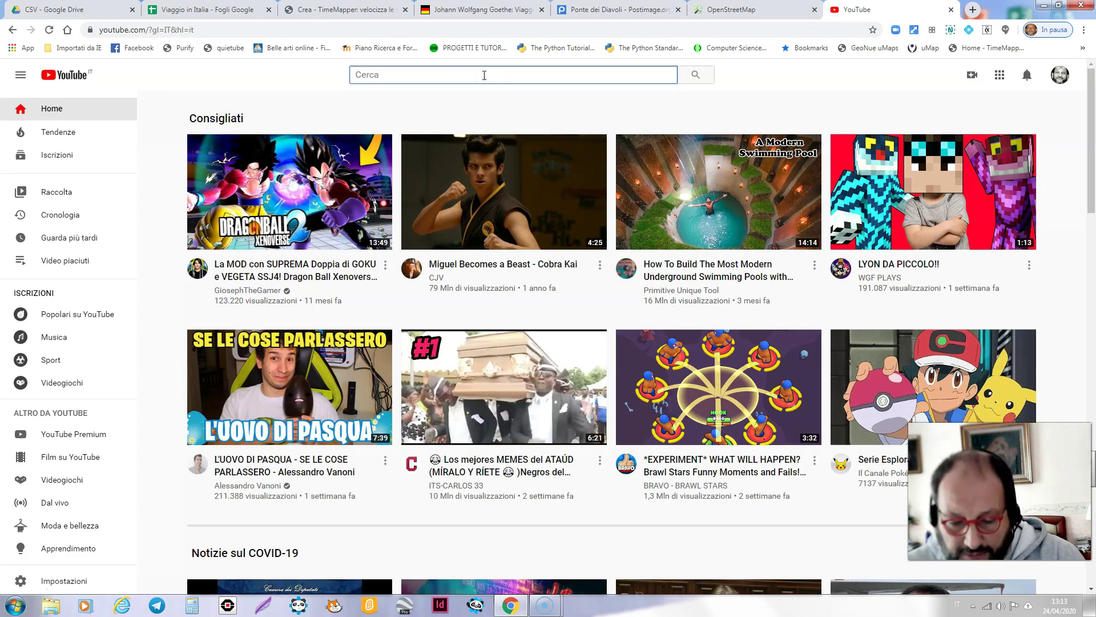
Search YouTube for viaggio in italia goethe and open the video Storia del Grand Tour -Viaggio in Italia.1680 -1830.
{"action": "type", "text": "viaggio in Italia"}
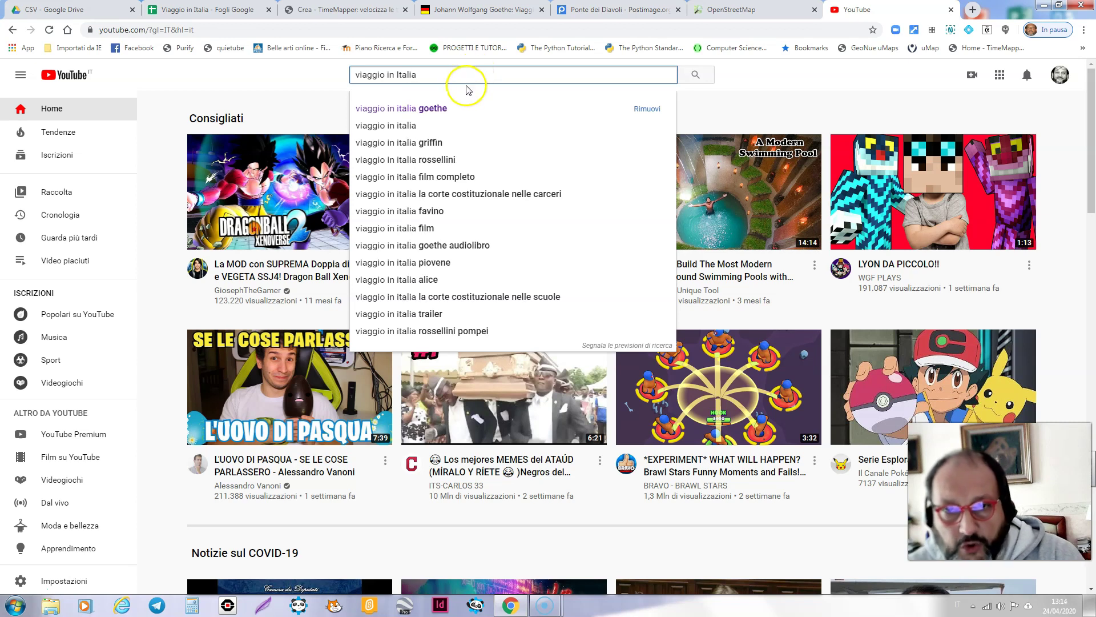
{"action": "left_click", "coordinate": [463, 108]}
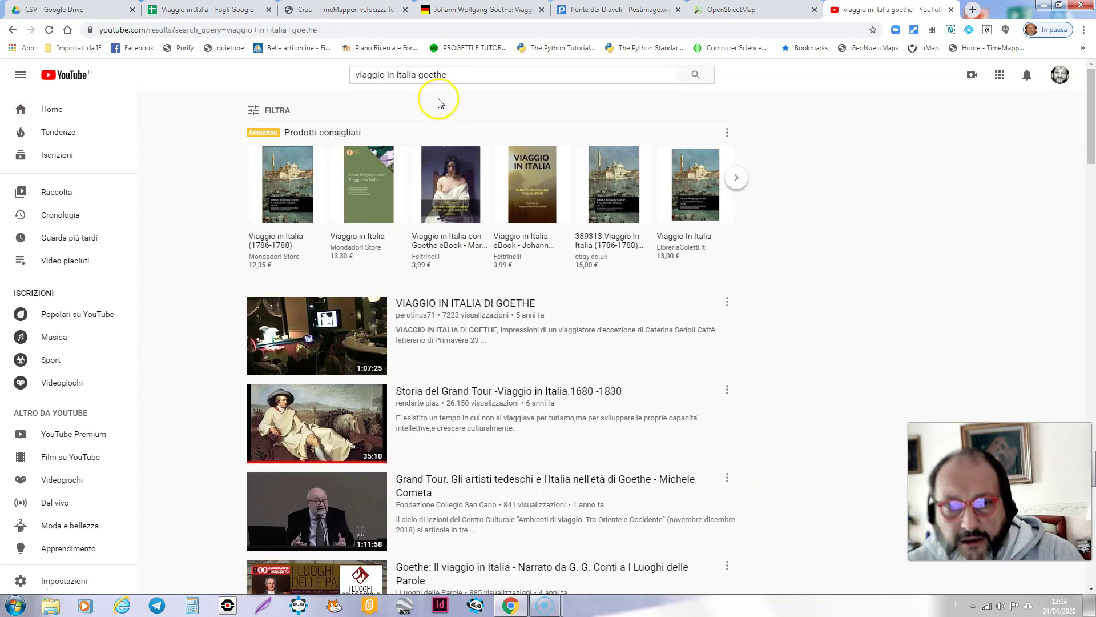
{"action": "left_click", "coordinate": [323, 409]}
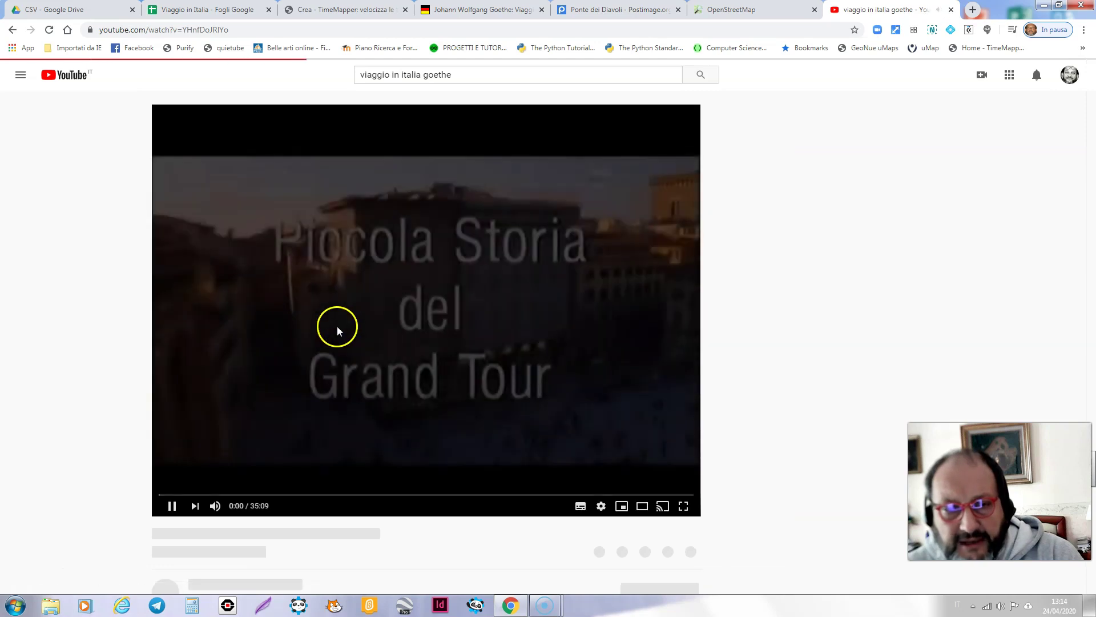
{"action": "left_click", "coordinate": [352, 26]}
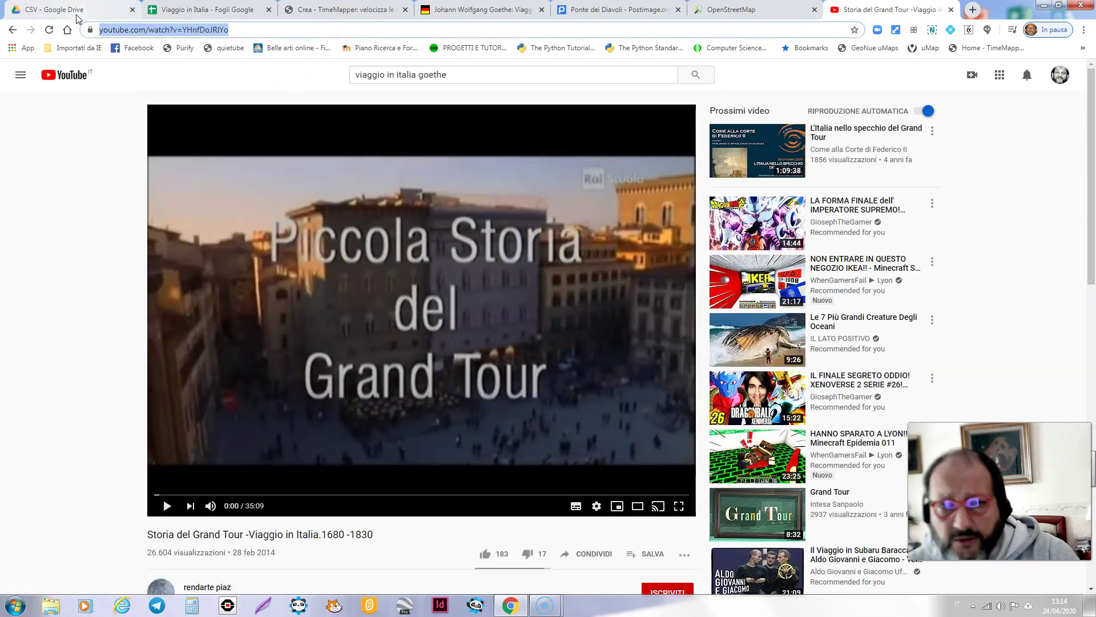
{"action": "left_click", "coordinate": [229, 10]}
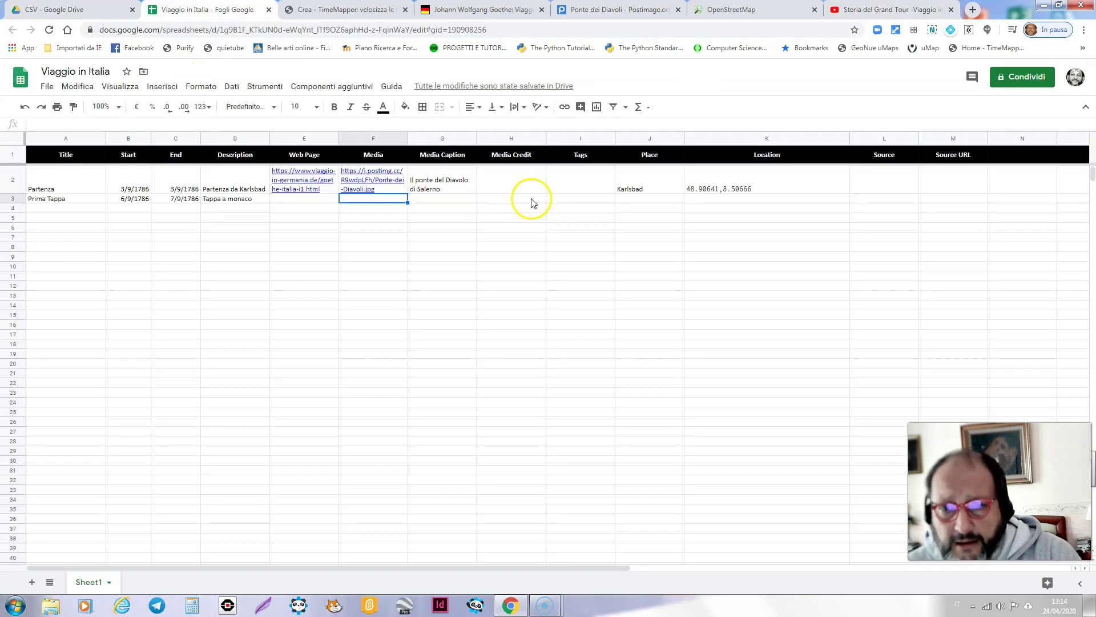
{"action": "type", "text": "https://www.youtube.com/watch?v=YHnfDoJRlYo"}
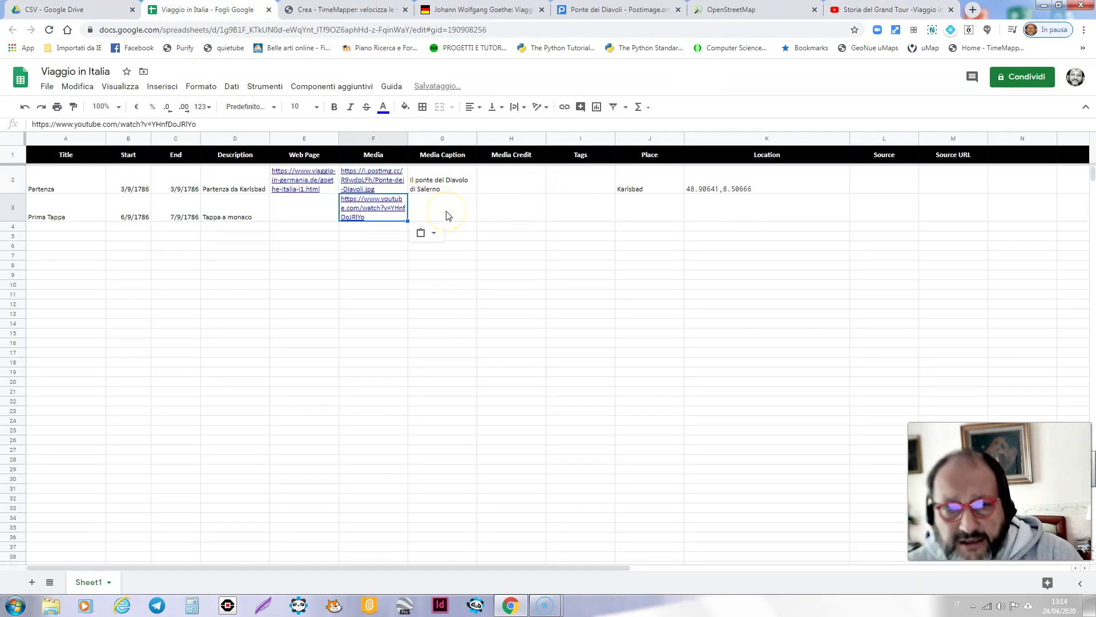
Set the Prima Tappa row's Media Credit to Youtube and its Place to Monaco di Baviera.
{"action": "left_click", "coordinate": [448, 216]}
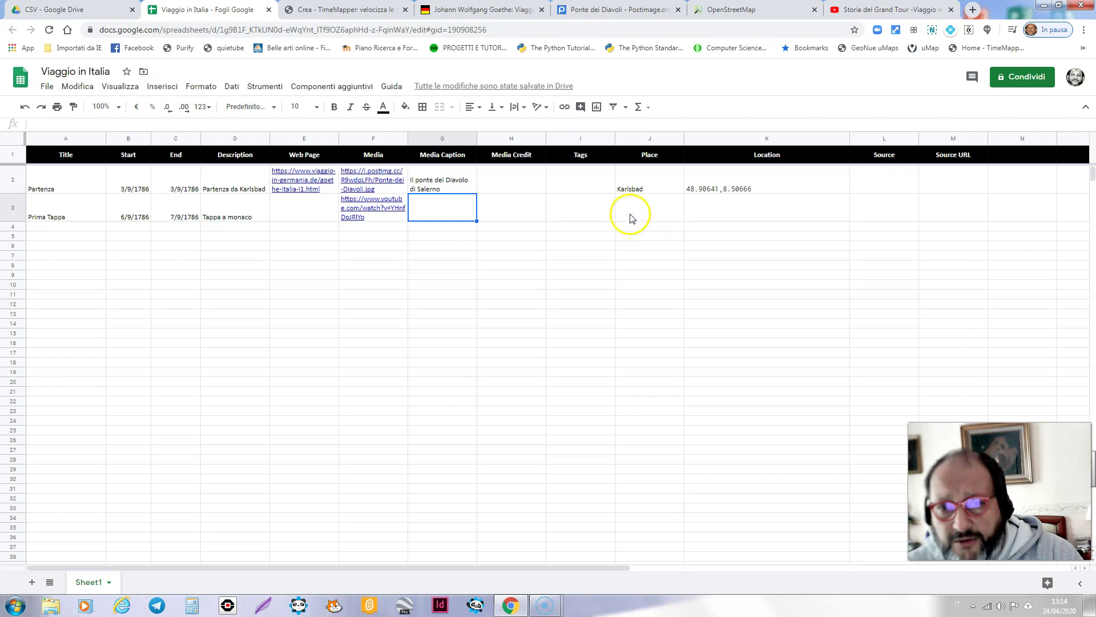
{"action": "left_click", "coordinate": [510, 205]}
{"action": "type", "text": "You"}
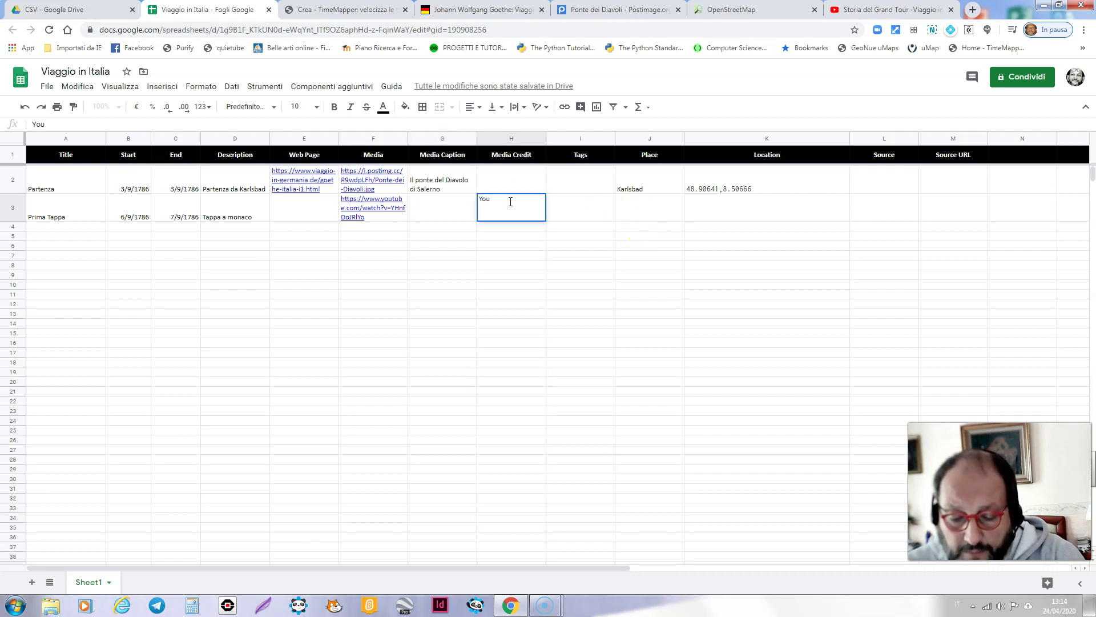
{"action": "type", "text": "tube"}
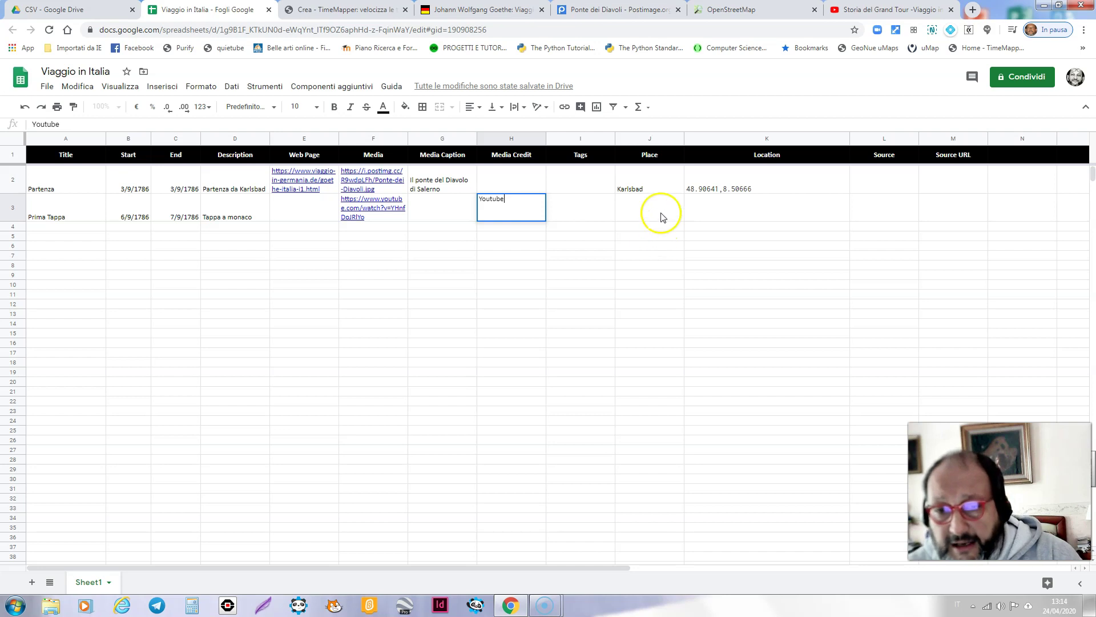
{"action": "left_click", "coordinate": [661, 214]}
{"action": "type", "text": "Monaco"}
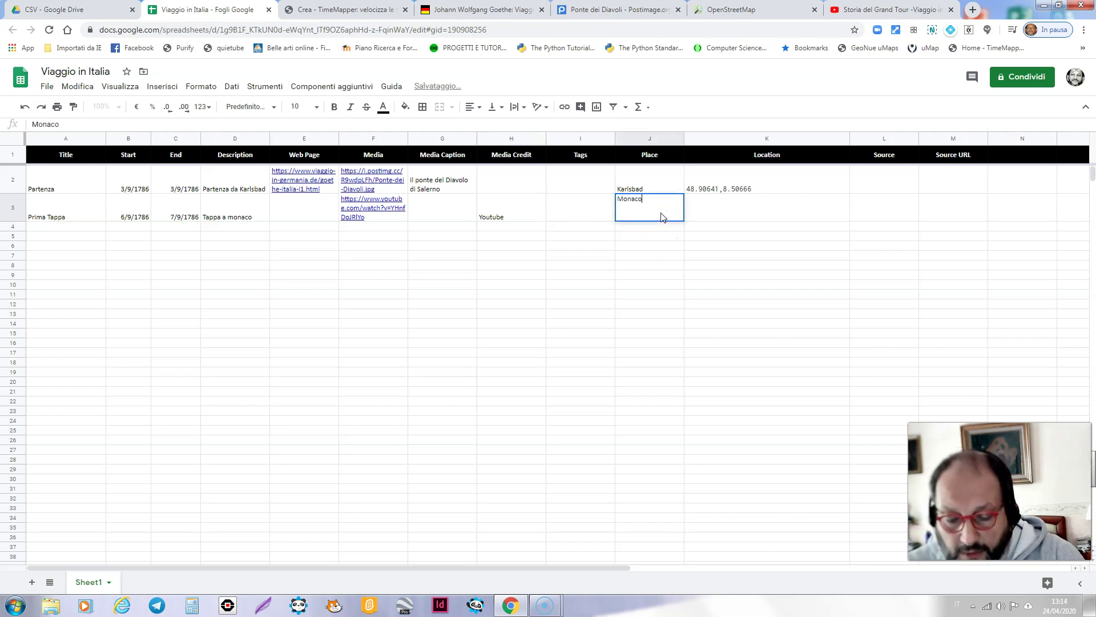
{"action": "type", "text": " di Baviera"}
{"action": "left_click", "coordinate": [698, 211]}
Search OpenStreetMap for Monaco di Baviera and locate the riverside park northeast of Odeonsplatz in central Munich.
{"action": "left_click", "coordinate": [771, 11]}
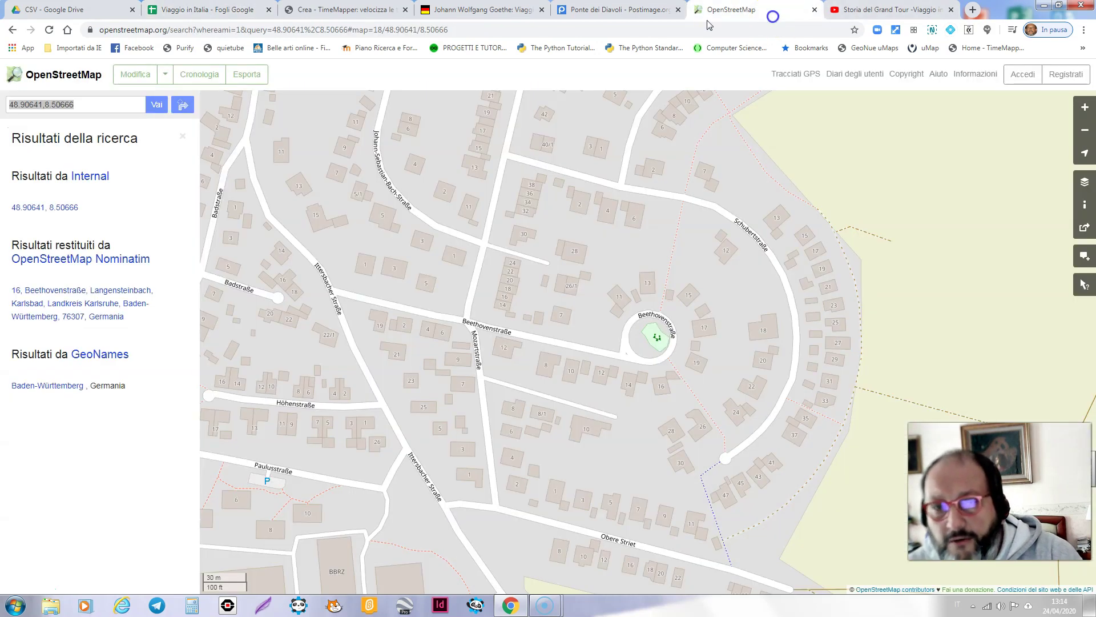
{"action": "type", "text": "Monaco di Baviera"}
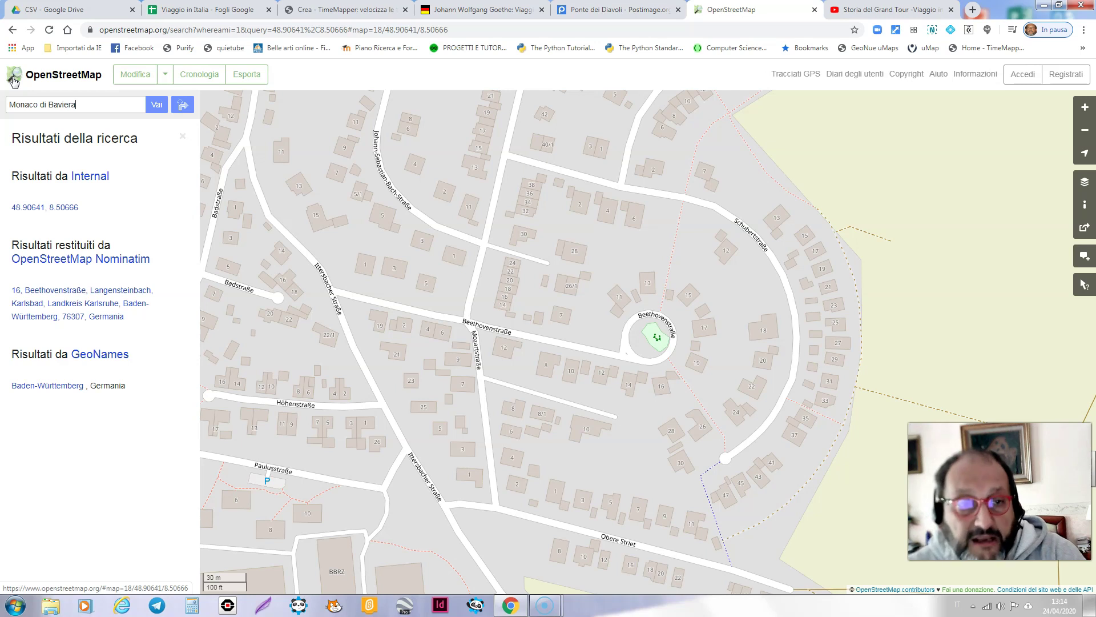
{"action": "left_click", "coordinate": [158, 105]}
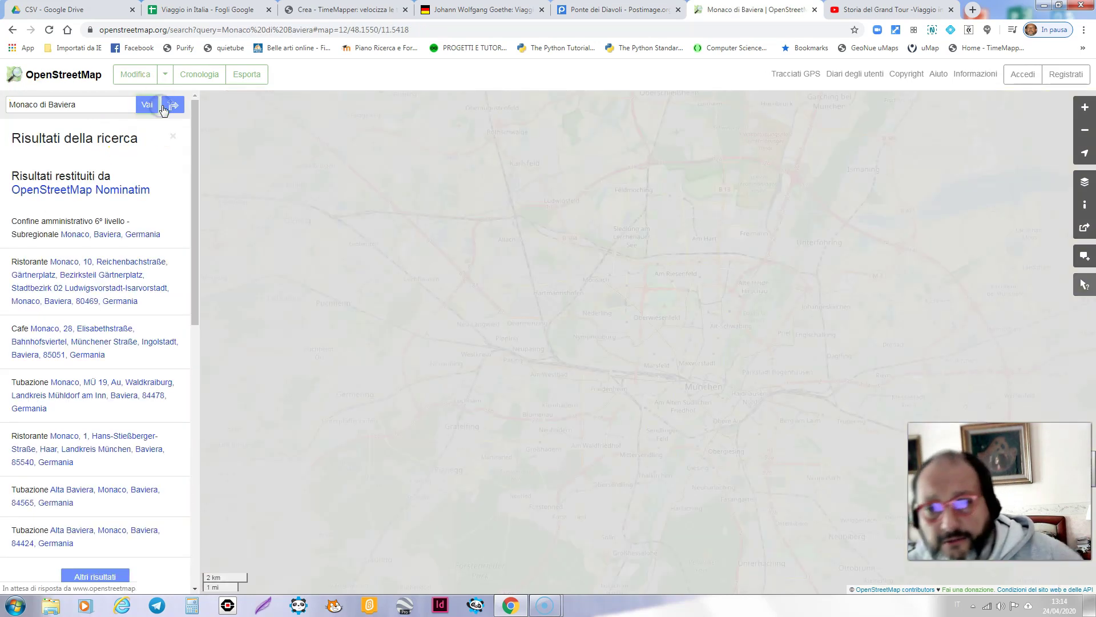
{"action": "left_click_drag", "start_coordinate": [657, 380], "coordinate": [478, 287]}
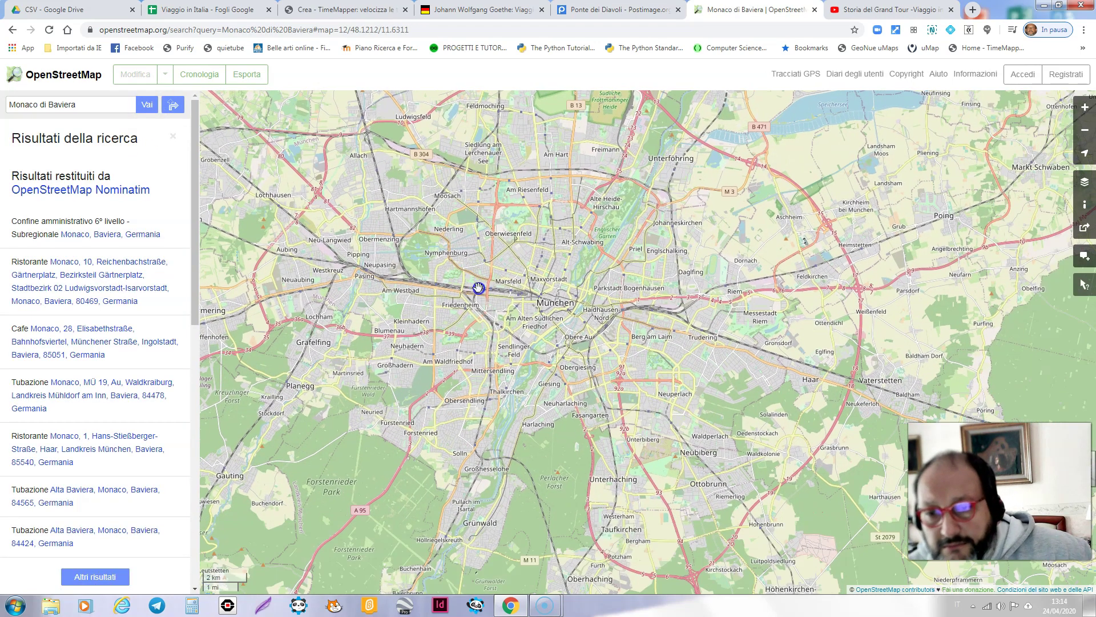
{"action": "scroll", "coordinate": [538, 298], "scroll_direction": "up", "scroll_amount": 2}
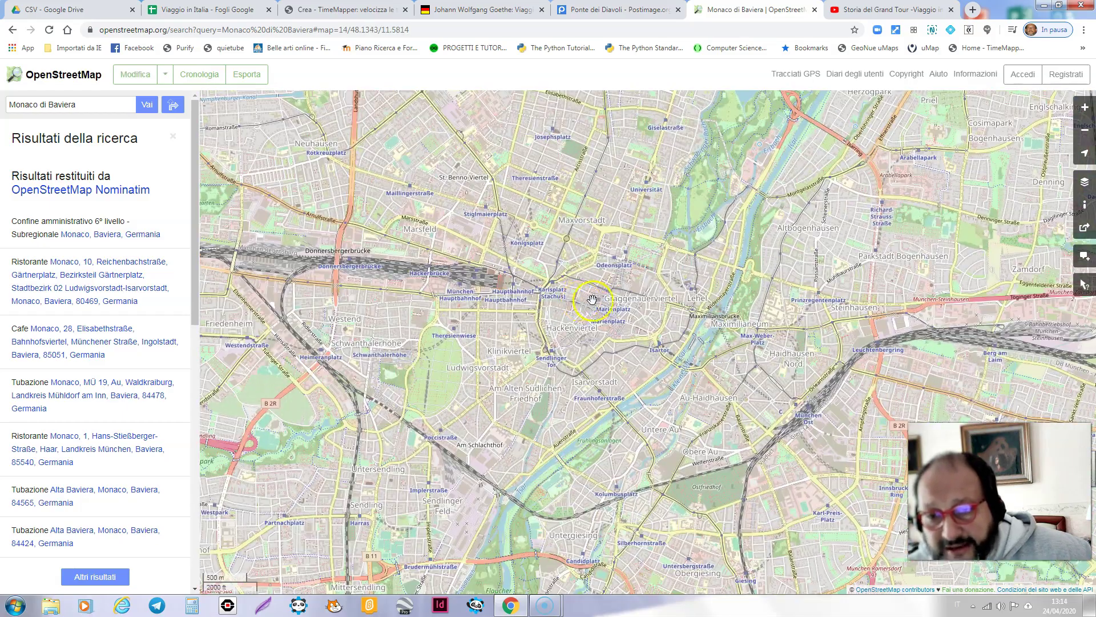
{"action": "left_click_drag", "start_coordinate": [678, 223], "coordinate": [614, 289]}
{"action": "scroll", "coordinate": [614, 289], "scroll_direction": "up", "scroll_amount": 2}
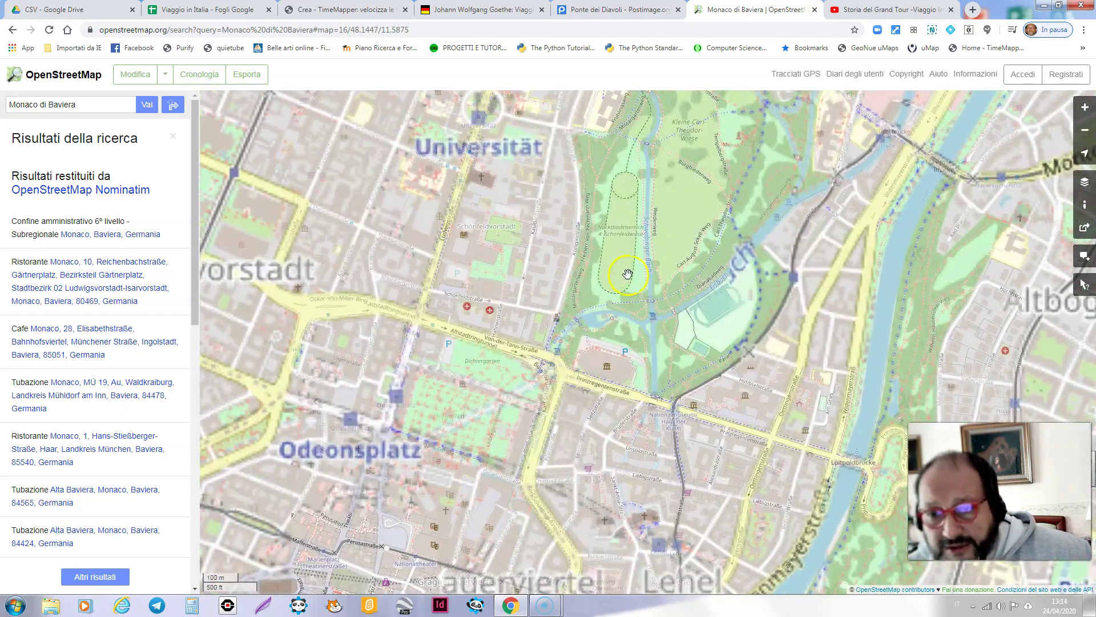
Look up the address of a point in the park's oval meadow and copy its coordinates 48.1468,11.5865.
{"action": "right_click", "coordinate": [622, 260]}
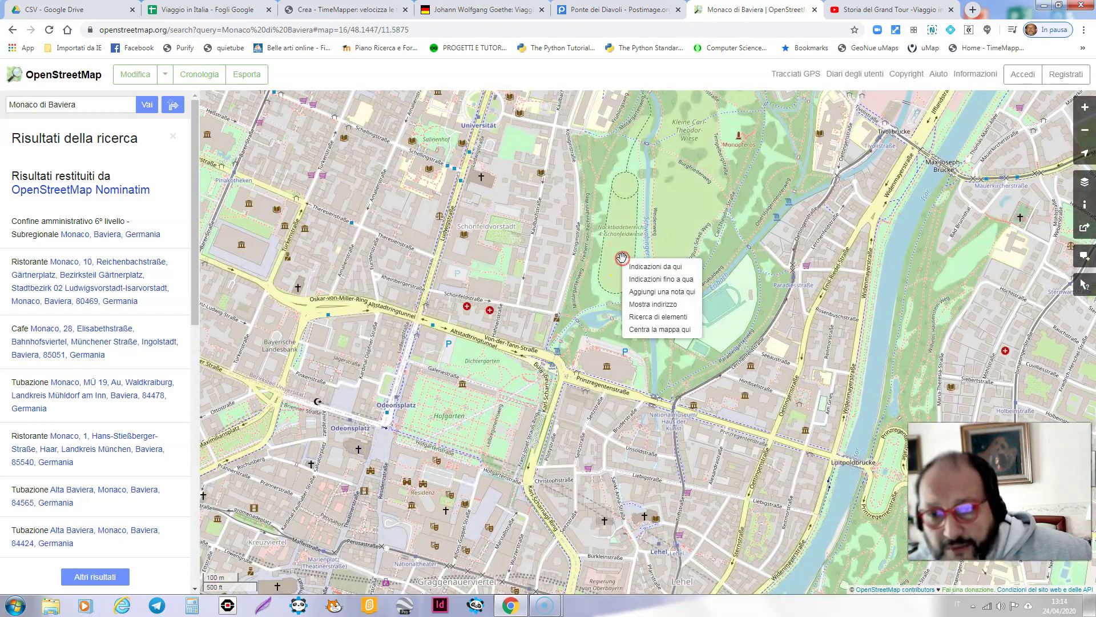
{"action": "left_click", "coordinate": [642, 303]}
{"action": "left_click_drag", "start_coordinate": [70, 104], "coordinate": [3, 100]}
{"action": "key", "text": "ctrl+c"}
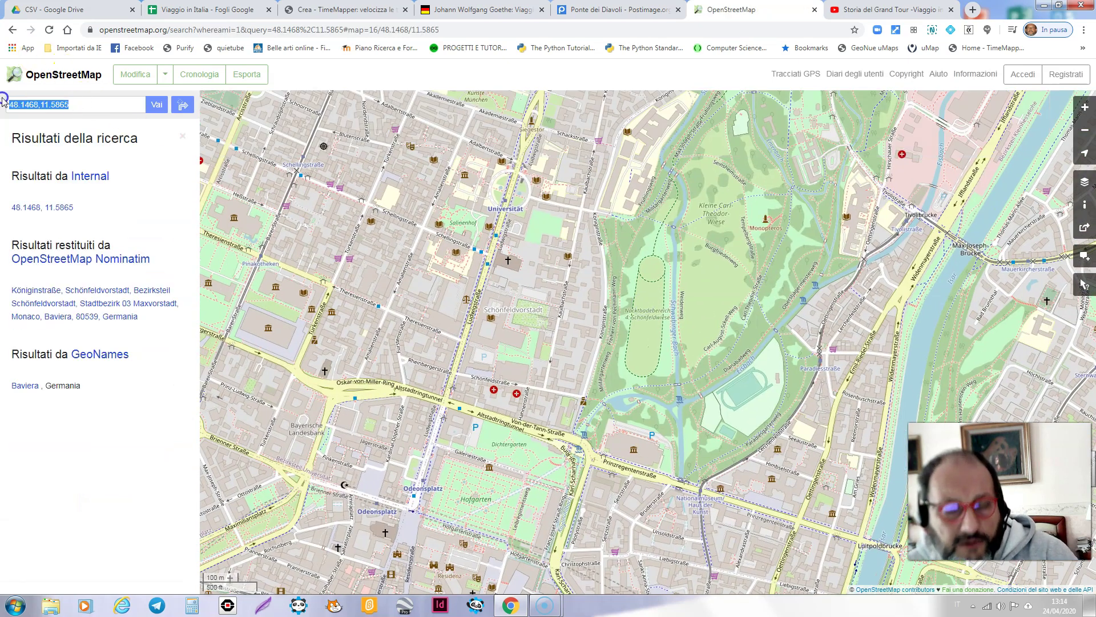
Format the Location cell of the spreadsheet's Prima Tappa row as plain text and paste the coordinates 48.1468,11.5865 into it.
{"action": "left_click", "coordinate": [219, 10]}
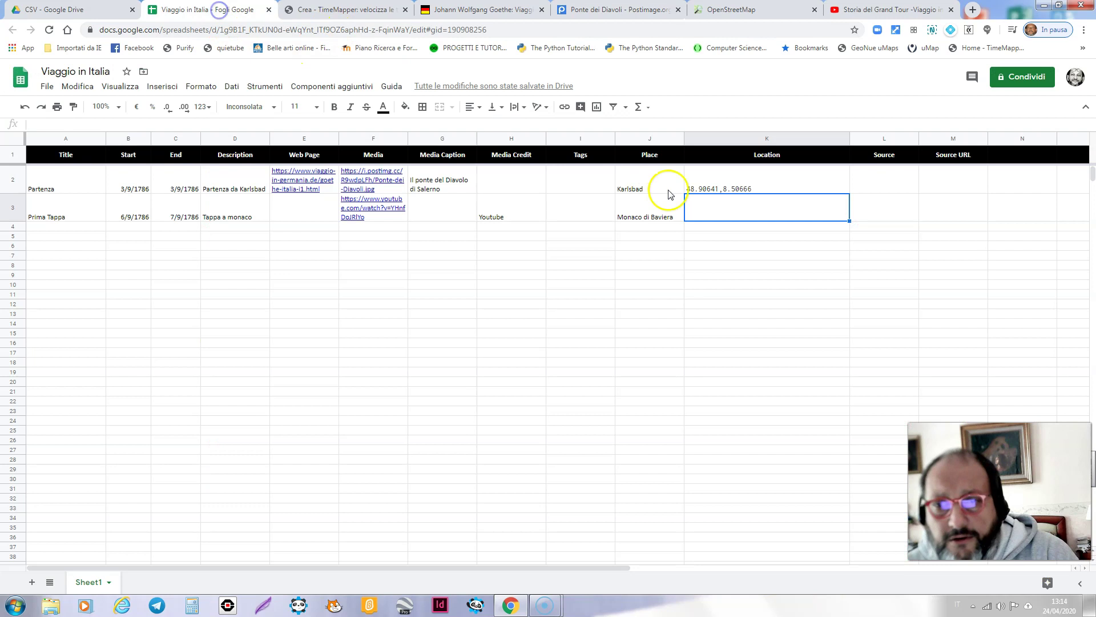
{"action": "left_click", "coordinate": [209, 88]}
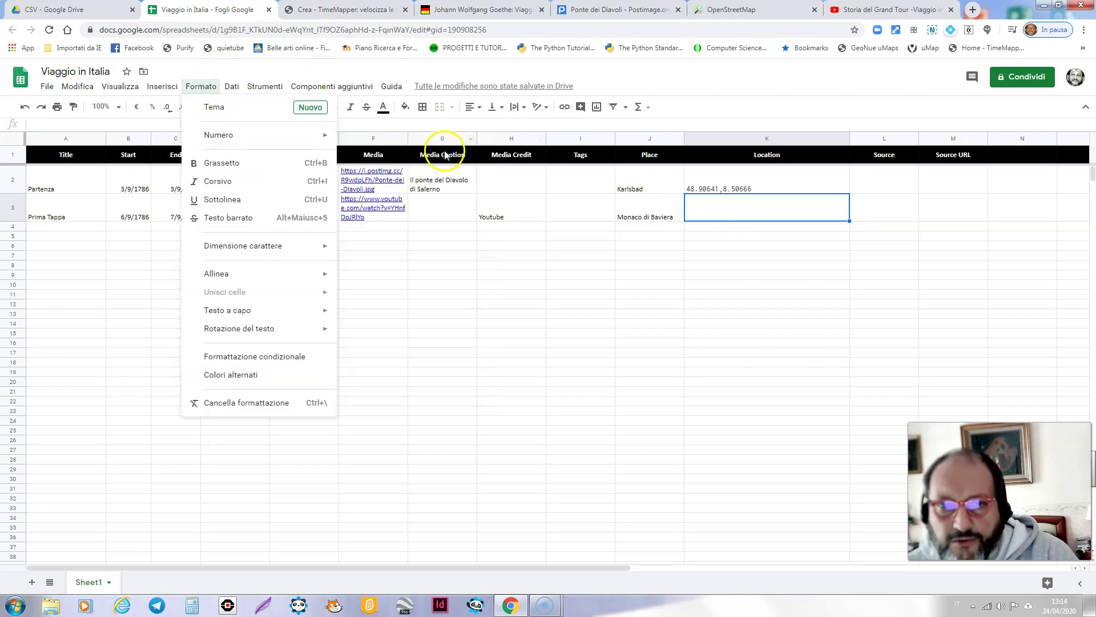
{"action": "mouse_move", "coordinate": [341, 138]}
{"action": "left_click", "coordinate": [366, 155]}
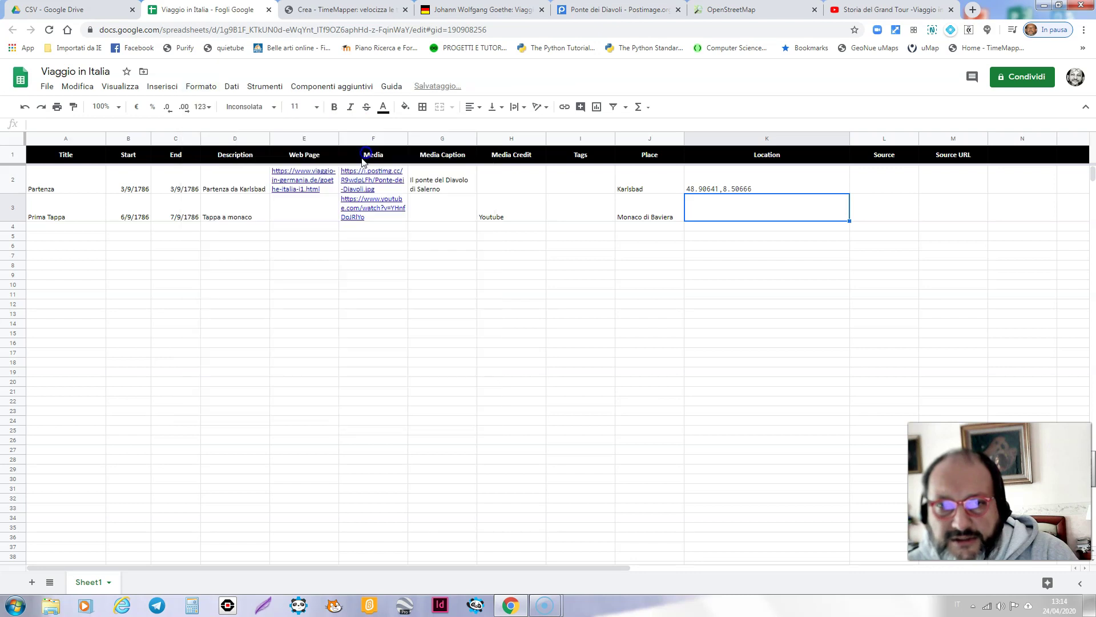
{"action": "key", "text": "ctrl+v"}
{"action": "left_click", "coordinate": [711, 255]}
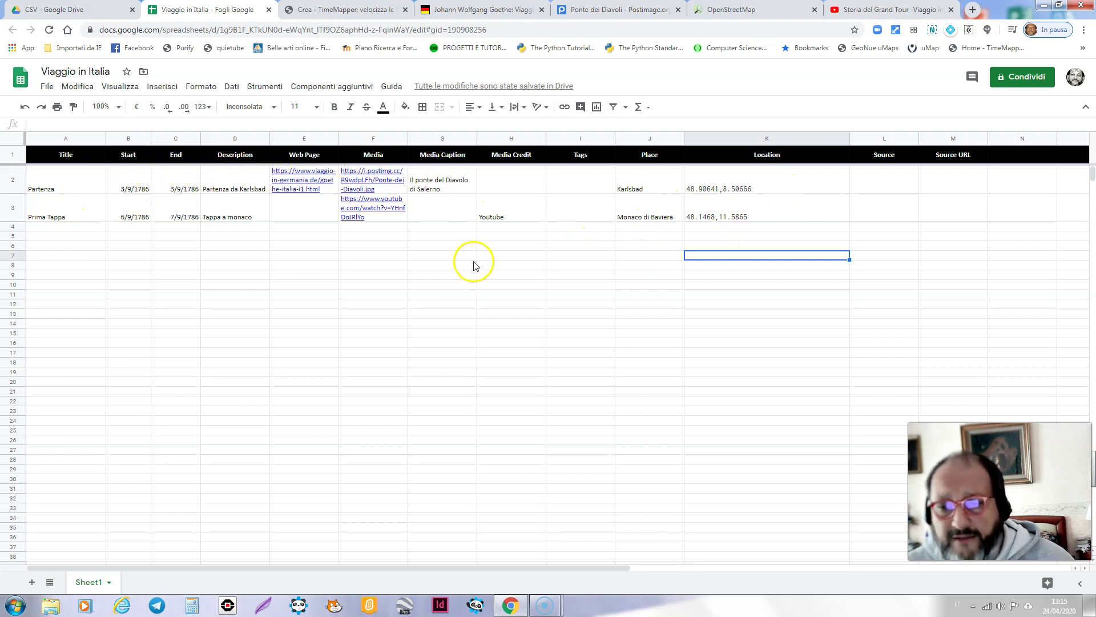
Publish the entire Viaggio in Italia spreadsheet to the web as a web page.
{"action": "left_click", "coordinate": [46, 86]}
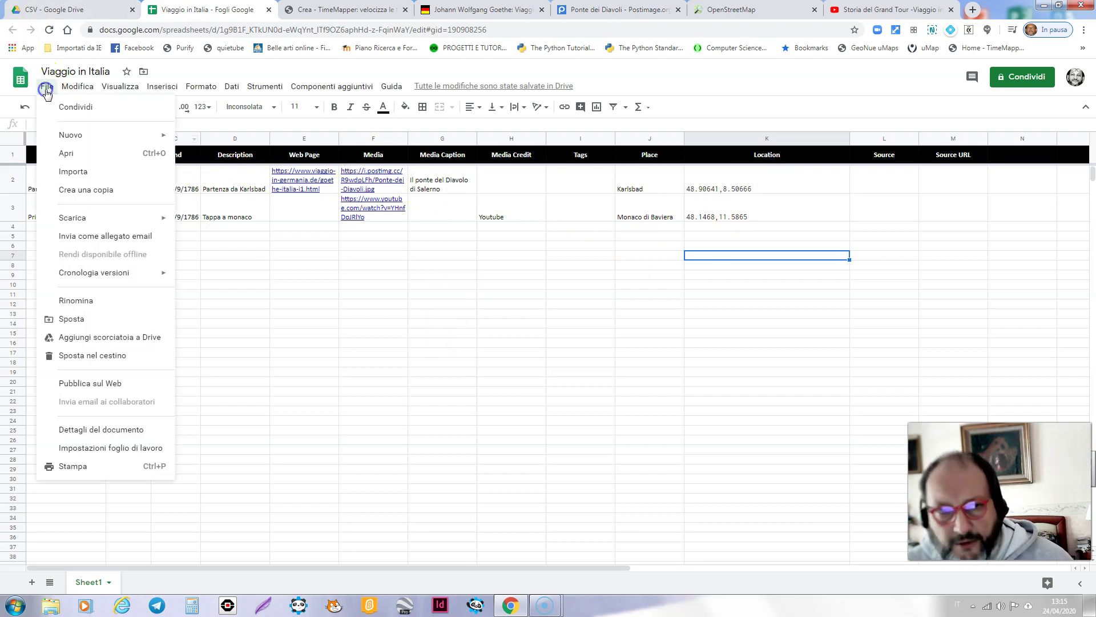
{"action": "left_click", "coordinate": [92, 383]}
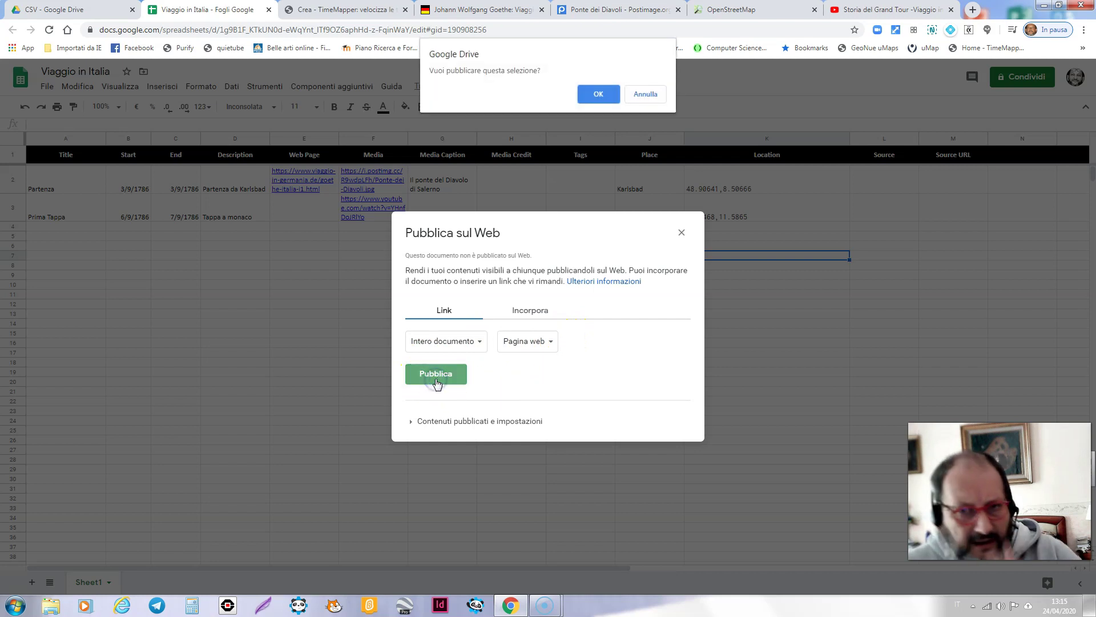
{"action": "left_click", "coordinate": [594, 93]}
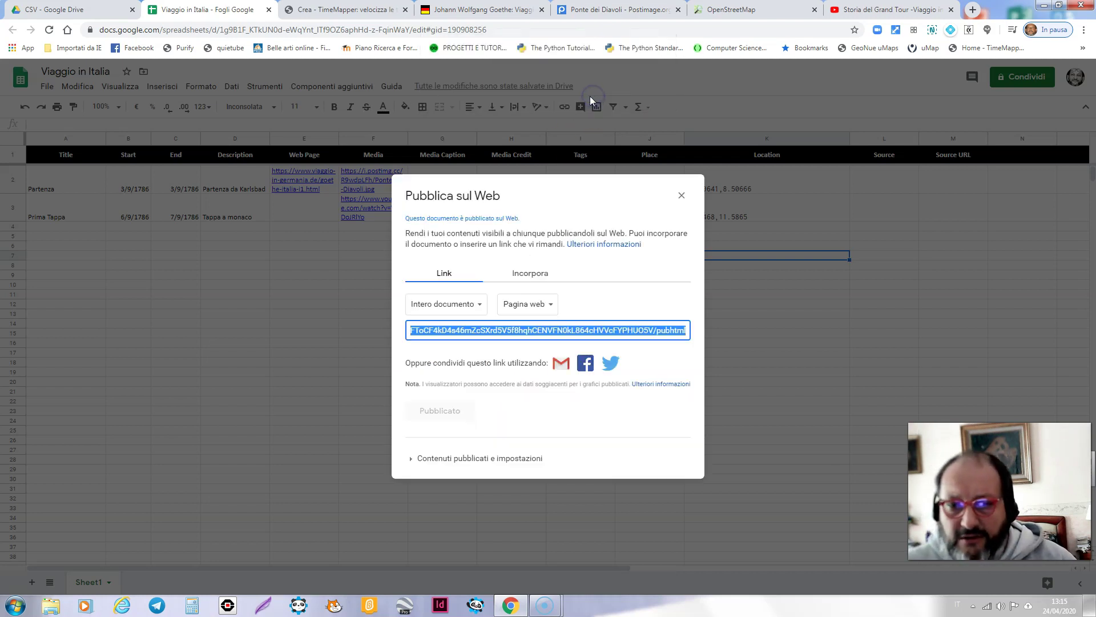
{"action": "left_click", "coordinate": [678, 199]}
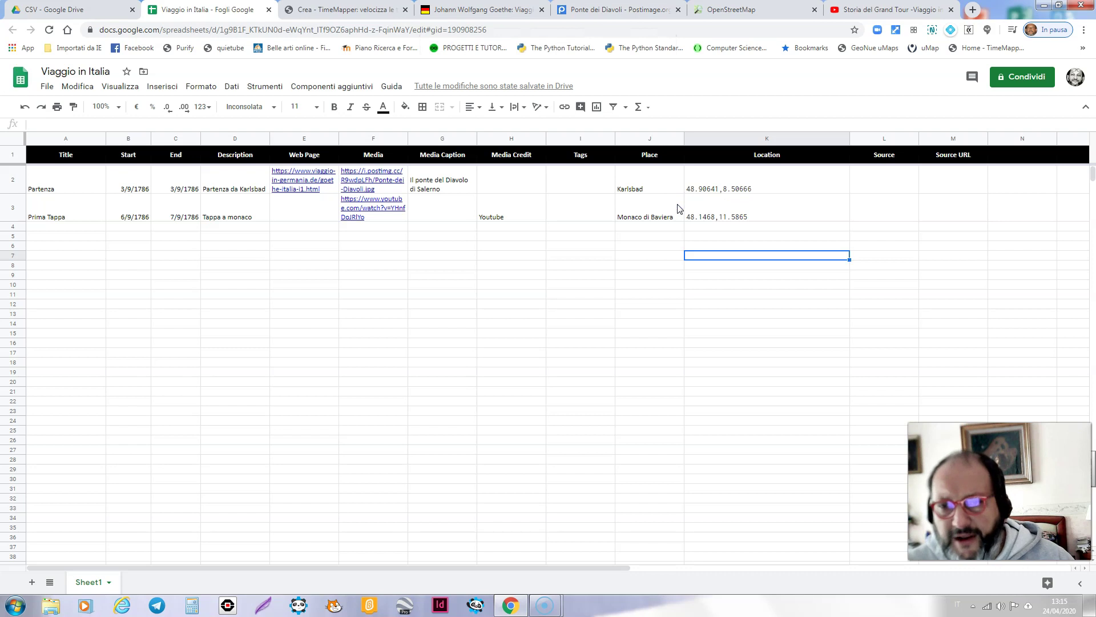
Turn on link sharing so anyone with the link can view the spreadsheet, and copy the link.
{"action": "left_click", "coordinate": [1031, 77]}
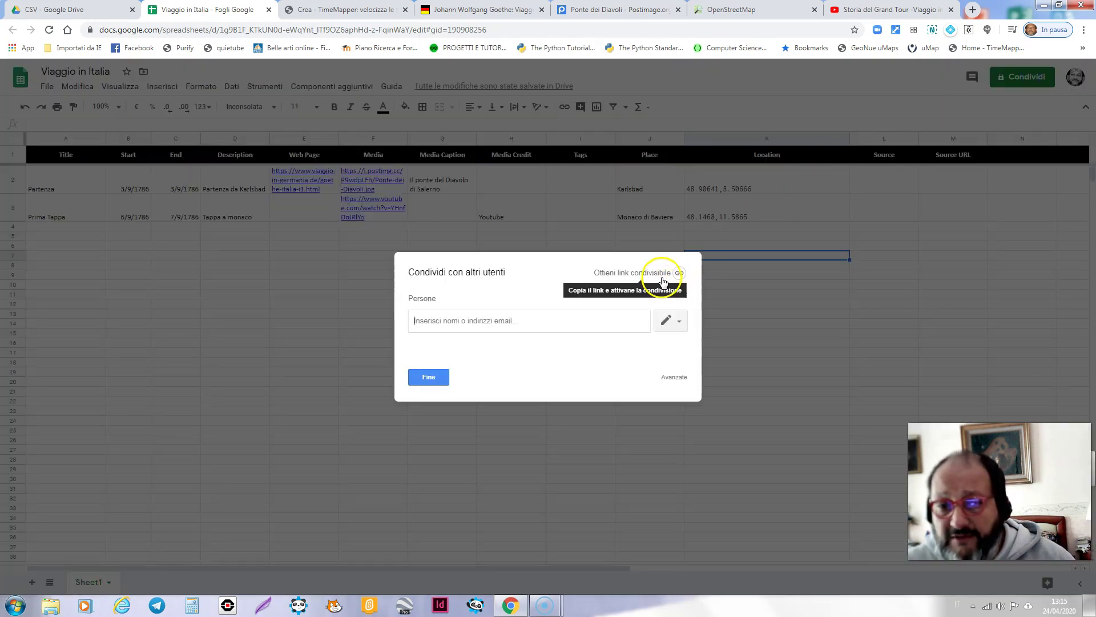
{"action": "left_click", "coordinate": [663, 282]}
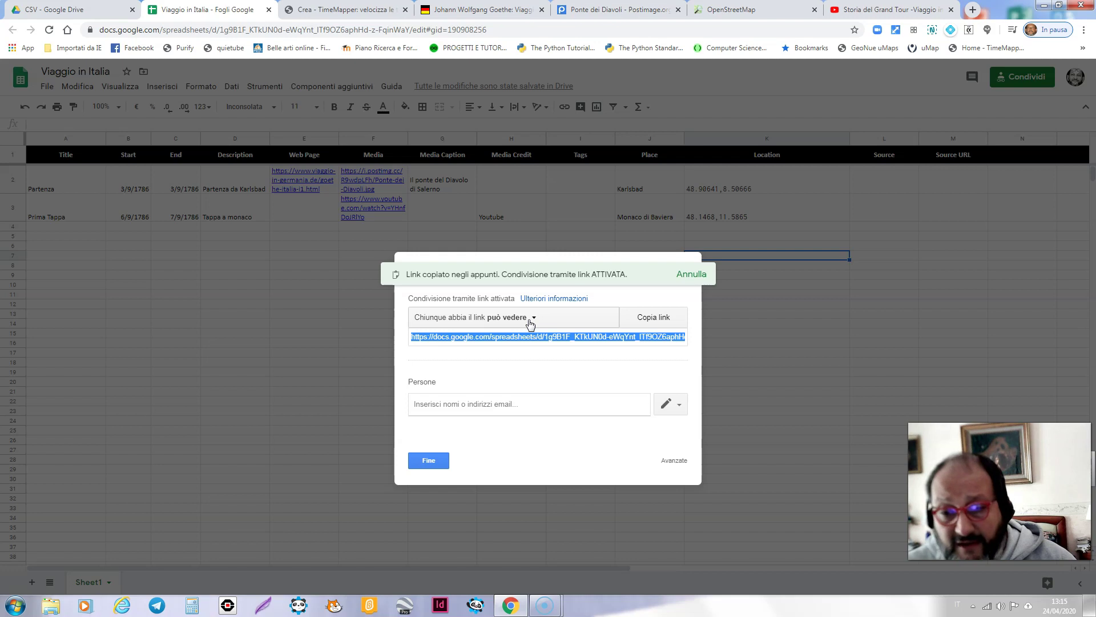
{"action": "left_click", "coordinate": [643, 318]}
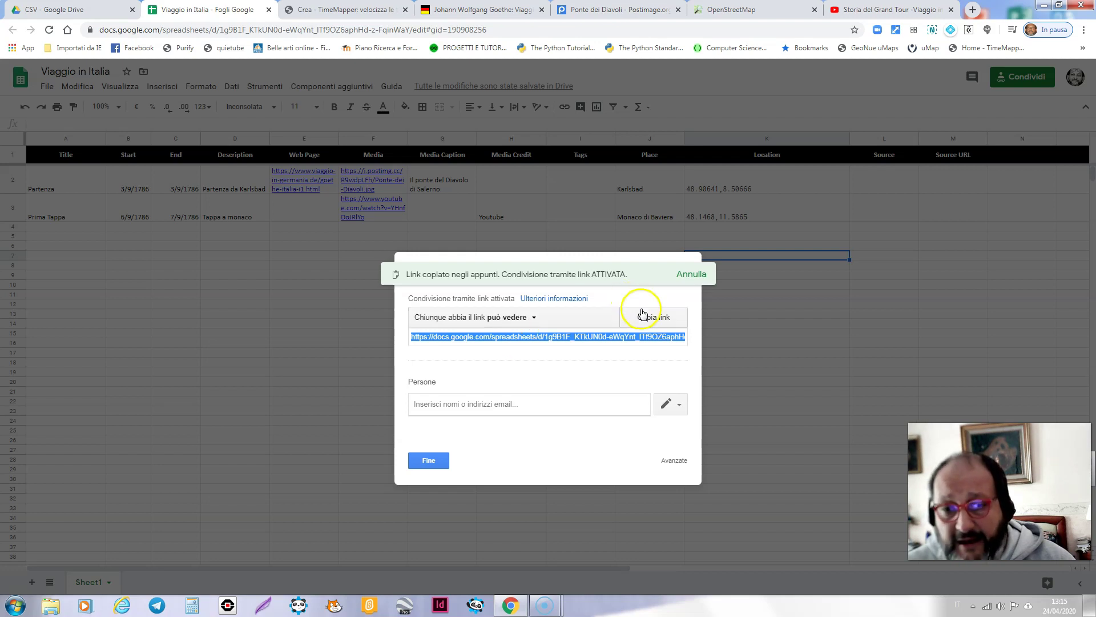
{"action": "left_click", "coordinate": [426, 460]}
Paste the spreadsheet link as the data source in TimeMapper and publish the Viaggio in Italia timemap.
{"action": "left_click", "coordinate": [350, 13]}
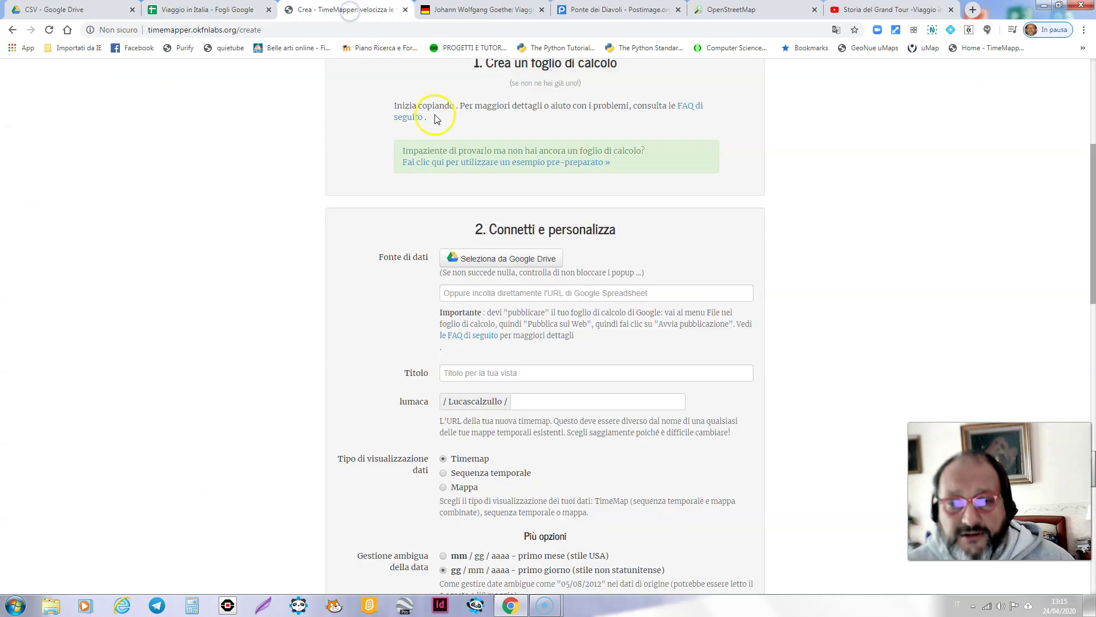
{"action": "left_click", "coordinate": [504, 292]}
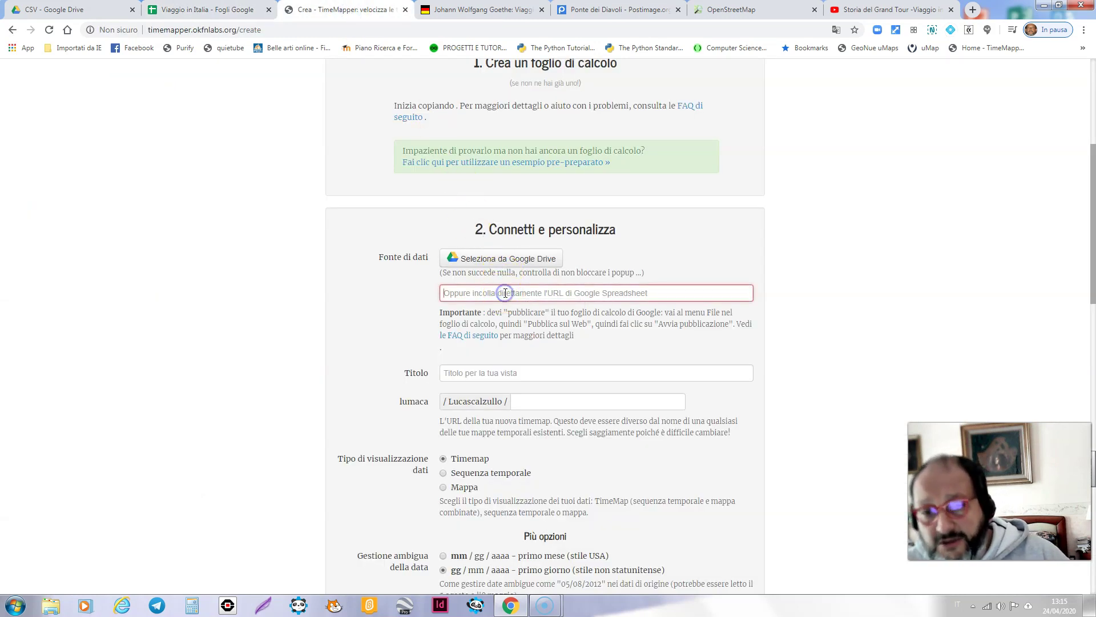
{"action": "key", "text": "ctrl+v"}
{"action": "left_click", "coordinate": [453, 327]}
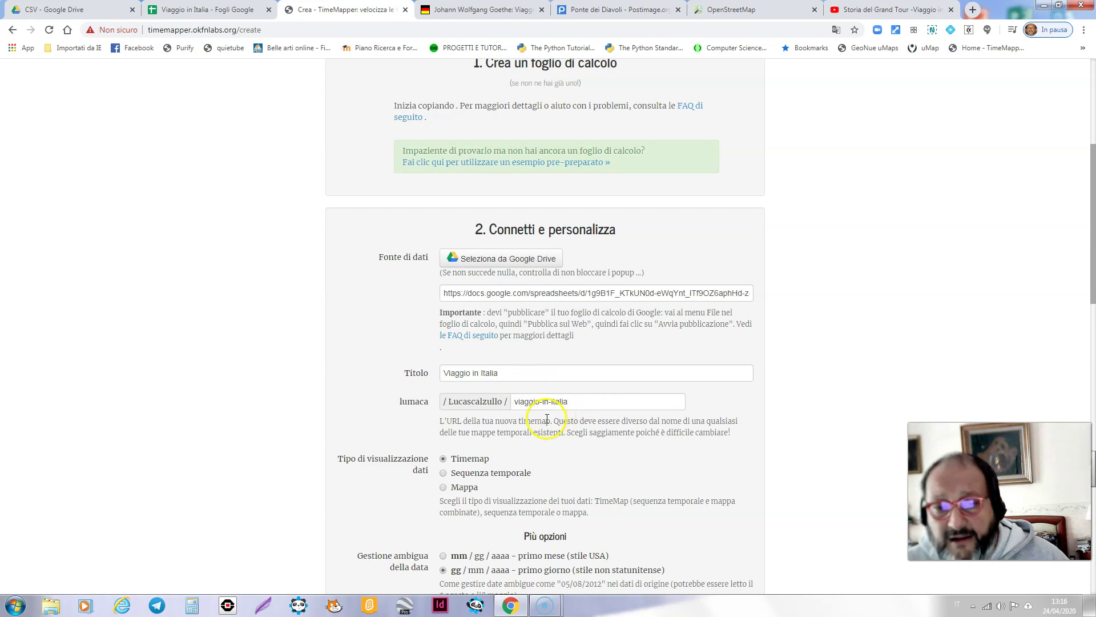
{"action": "scroll", "coordinate": [546, 420], "scroll_direction": "down", "scroll_amount": 6}
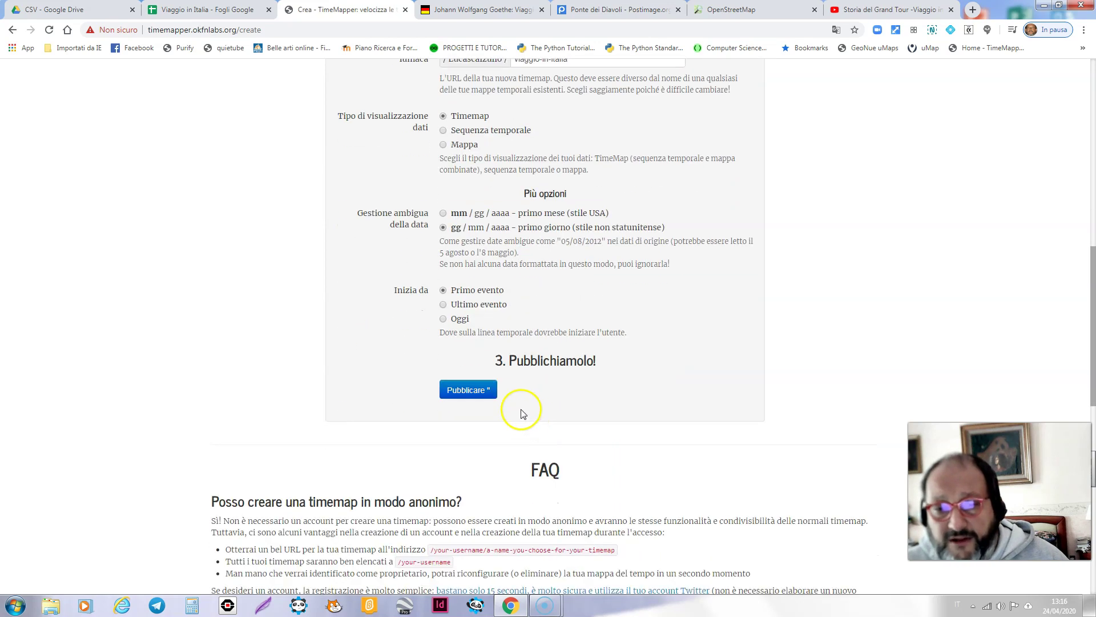
{"action": "left_click", "coordinate": [477, 398]}
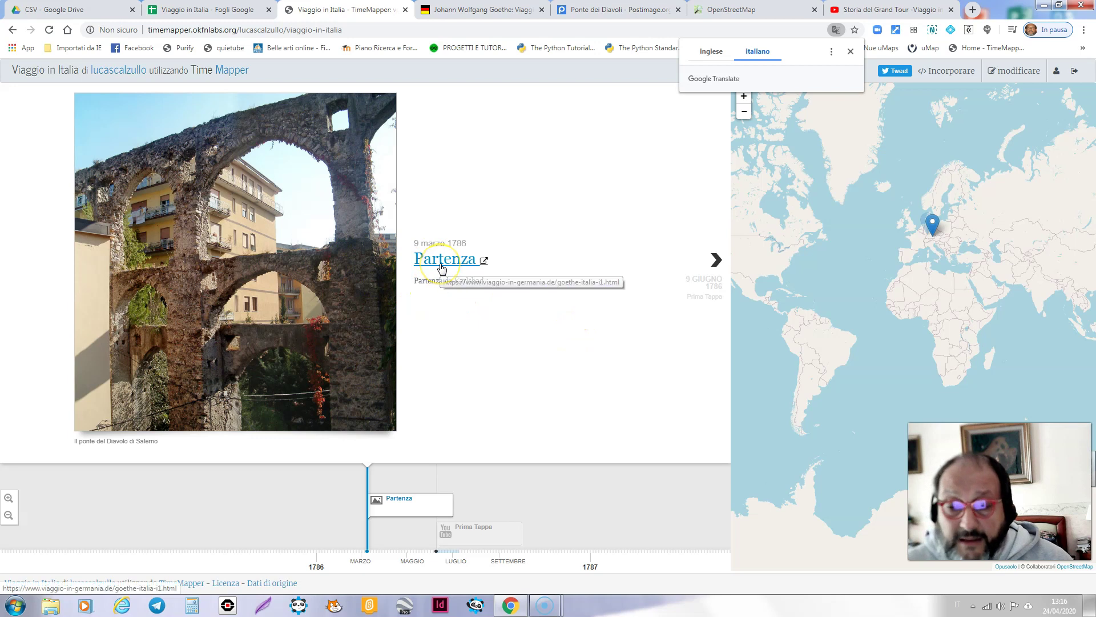
Check the Partenza title's link by opening its web page in a separate tab, and close that page.
{"action": "right_click", "coordinate": [442, 267]}
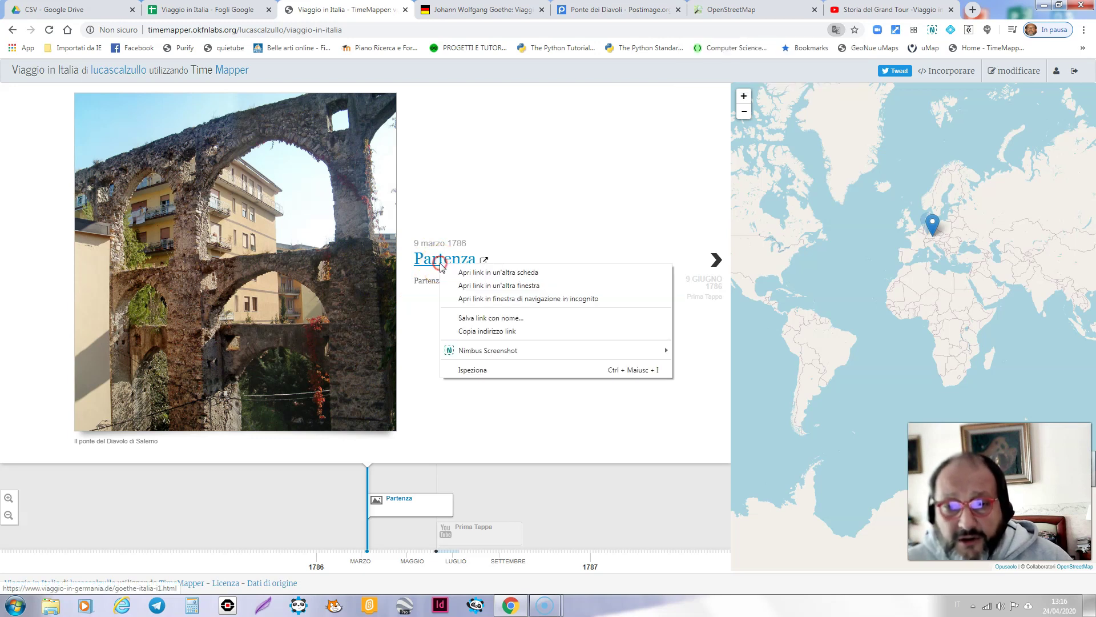
{"action": "left_click", "coordinate": [448, 272]}
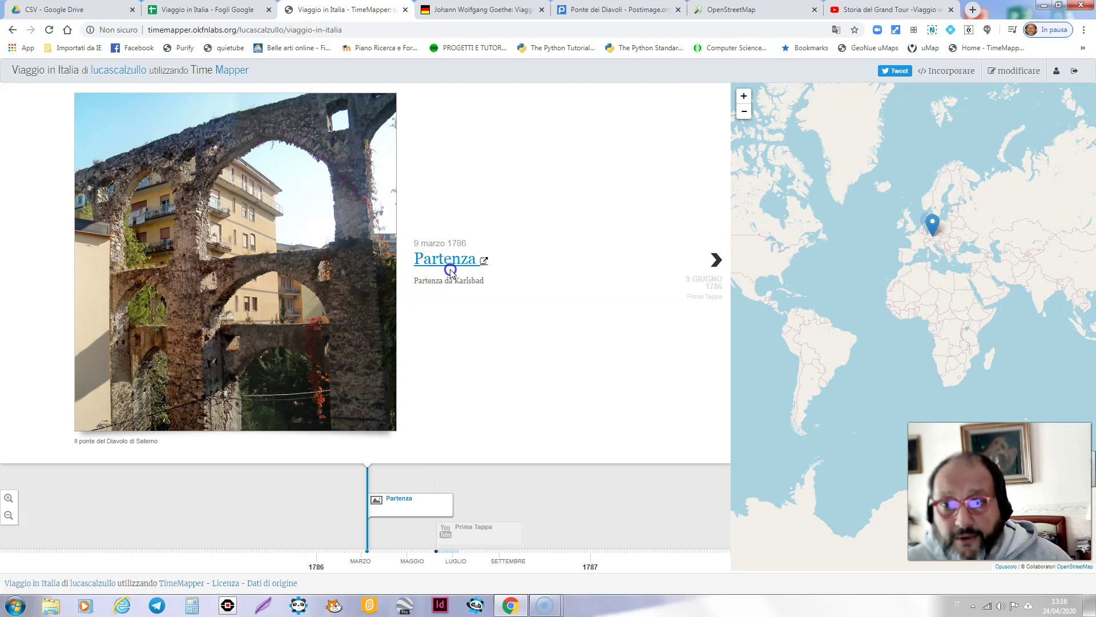
{"action": "left_click", "coordinate": [438, 12]}
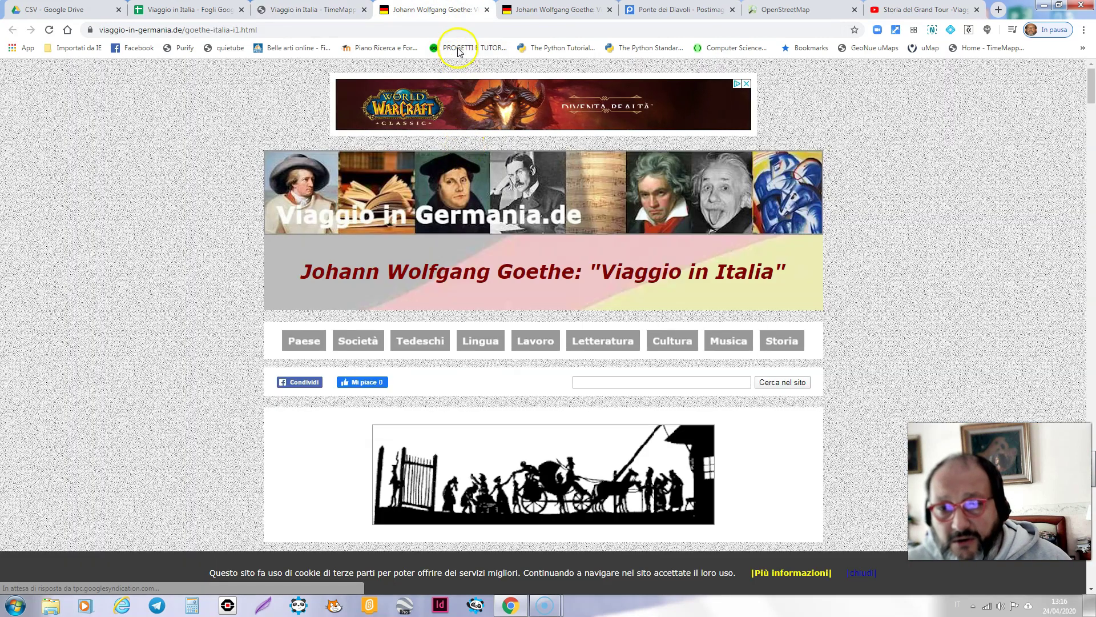
{"action": "left_click", "coordinate": [489, 10]}
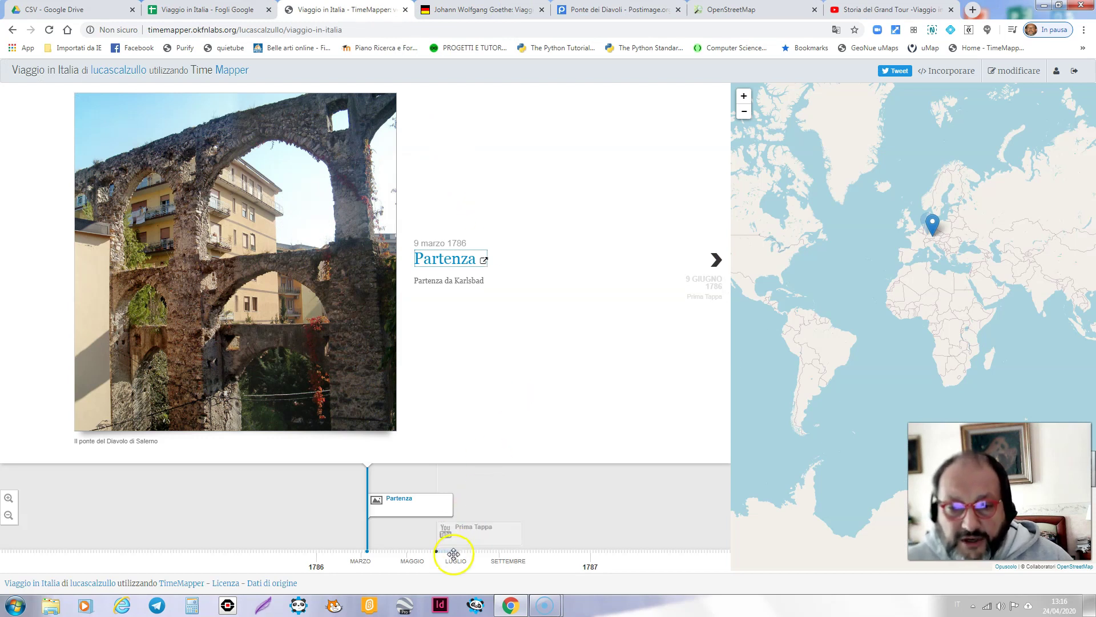
Browse the timeline forward to the Prima Tappa slide and back to the Partenza slide.
{"action": "mouse_move", "coordinate": [507, 507]}
{"action": "left_mouse_down"}
{"action": "mouse_move", "coordinate": [472, 491]}
{"action": "mouse_move", "coordinate": [501, 486]}
{"action": "left_mouse_up"}
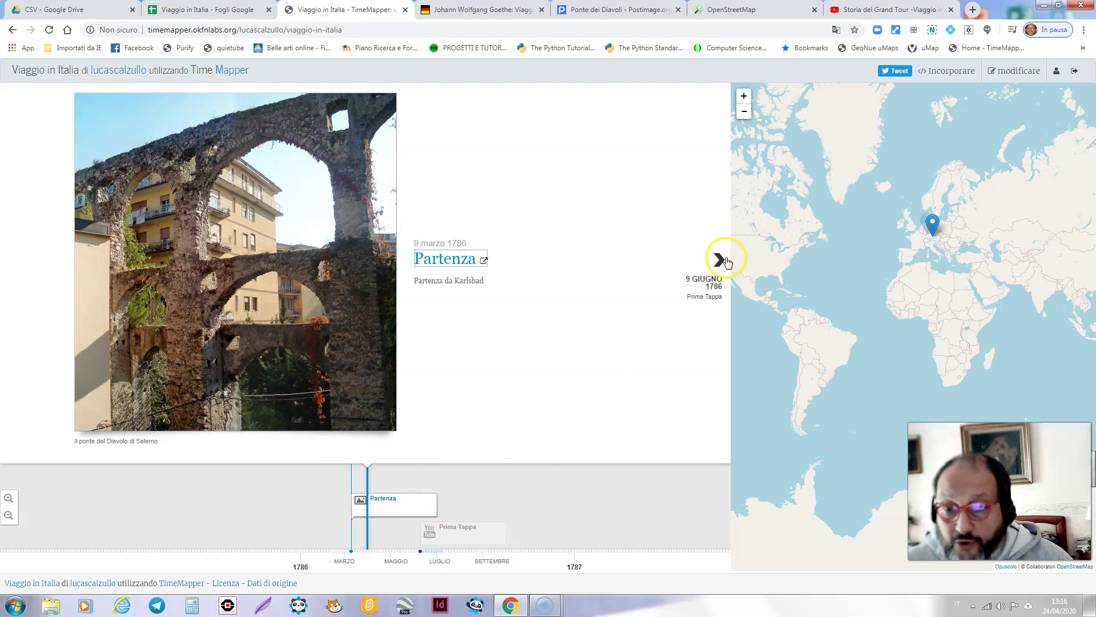
{"action": "left_click", "coordinate": [720, 258]}
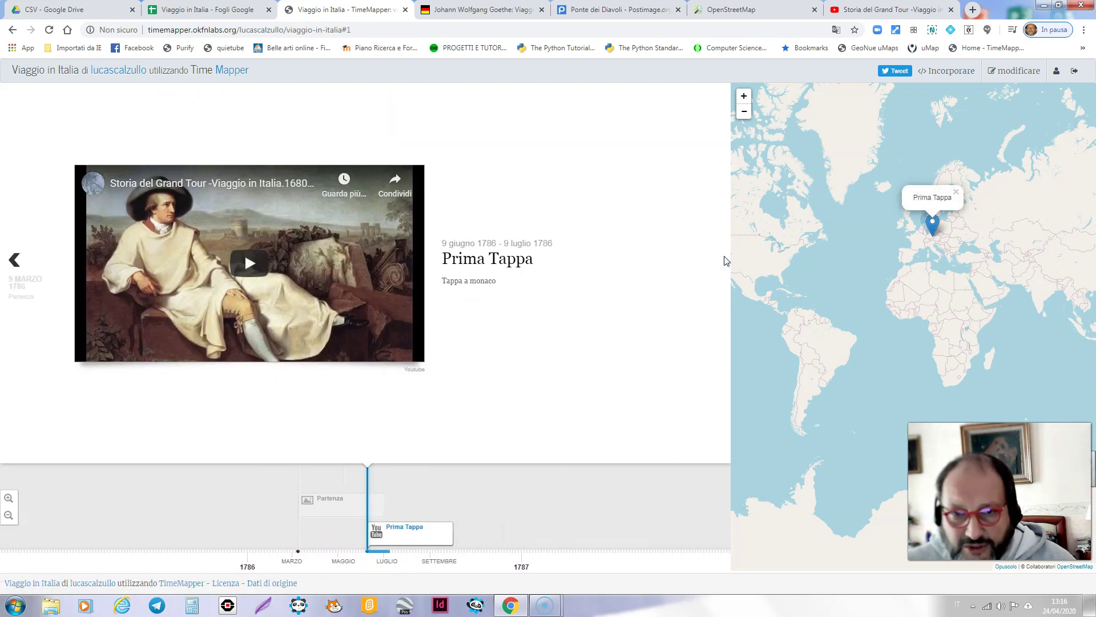
{"action": "left_click", "coordinate": [22, 271]}
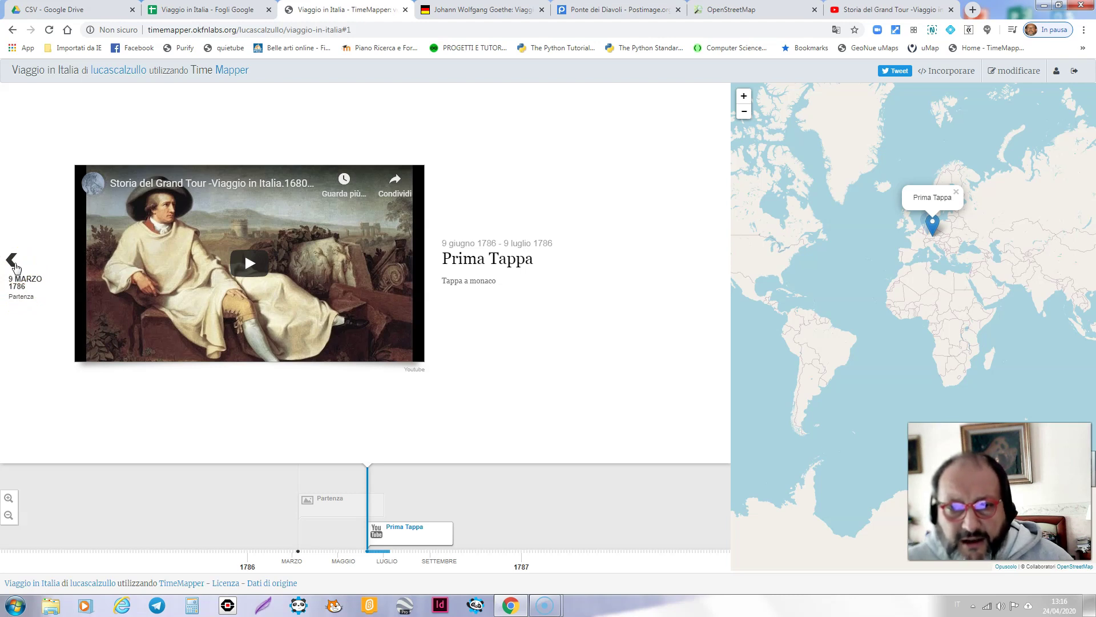
{"action": "left_click", "coordinate": [13, 266]}
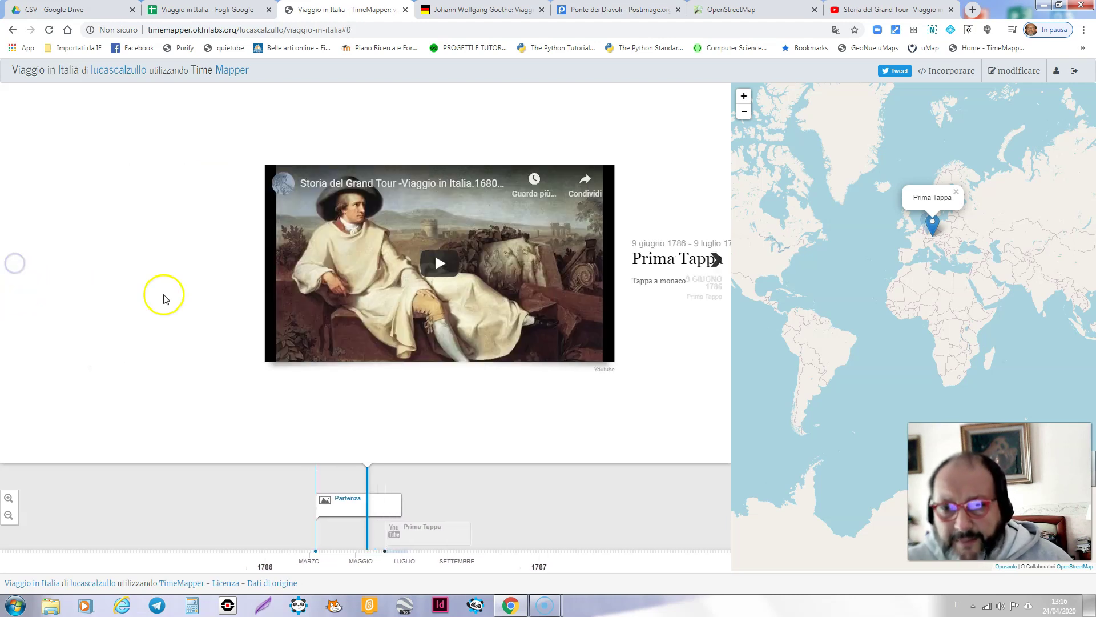
Zoom the timemap's map in on central Europe and show the Prima Tappa stage from its marker at München.
{"action": "double_click", "coordinate": [948, 239]}
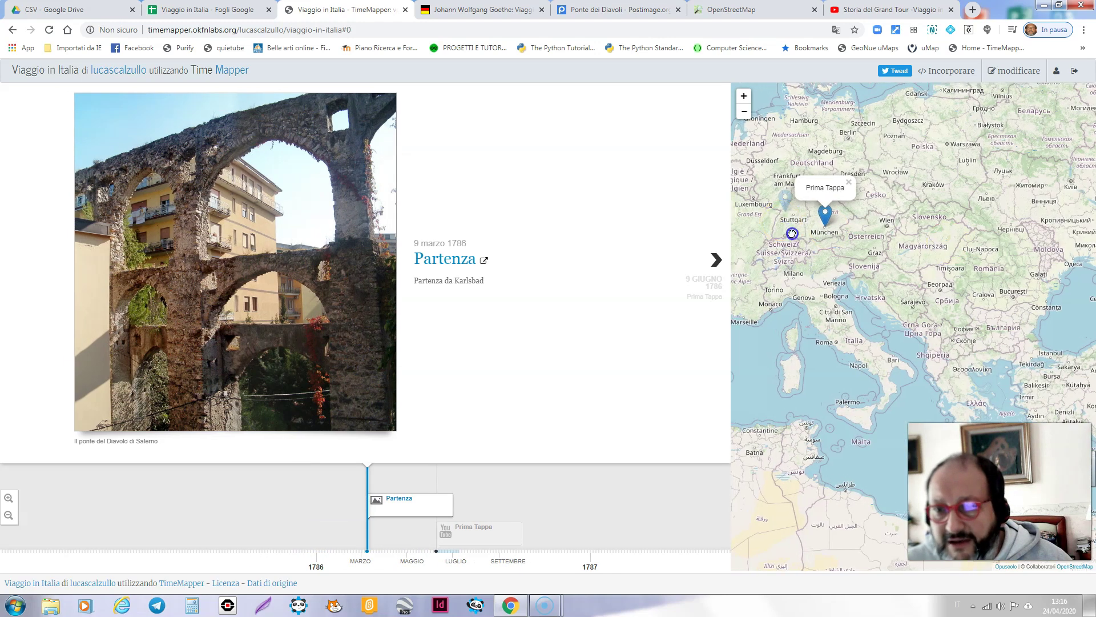
{"action": "left_click", "coordinate": [812, 251]}
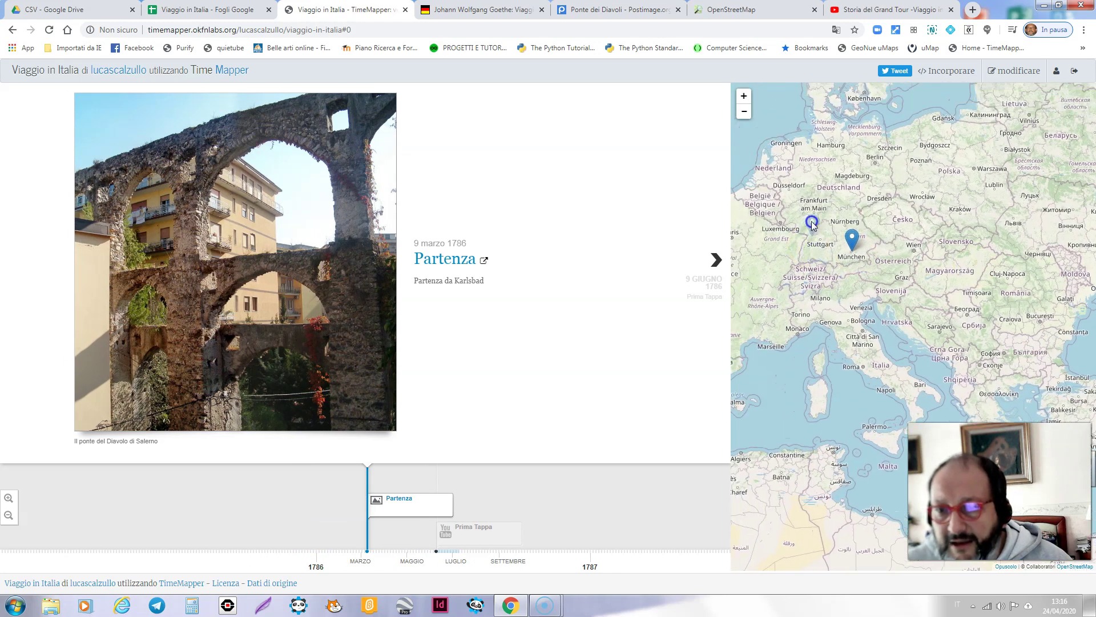
{"action": "left_click", "coordinate": [853, 242]}
{"action": "left_click", "coordinate": [817, 289]}
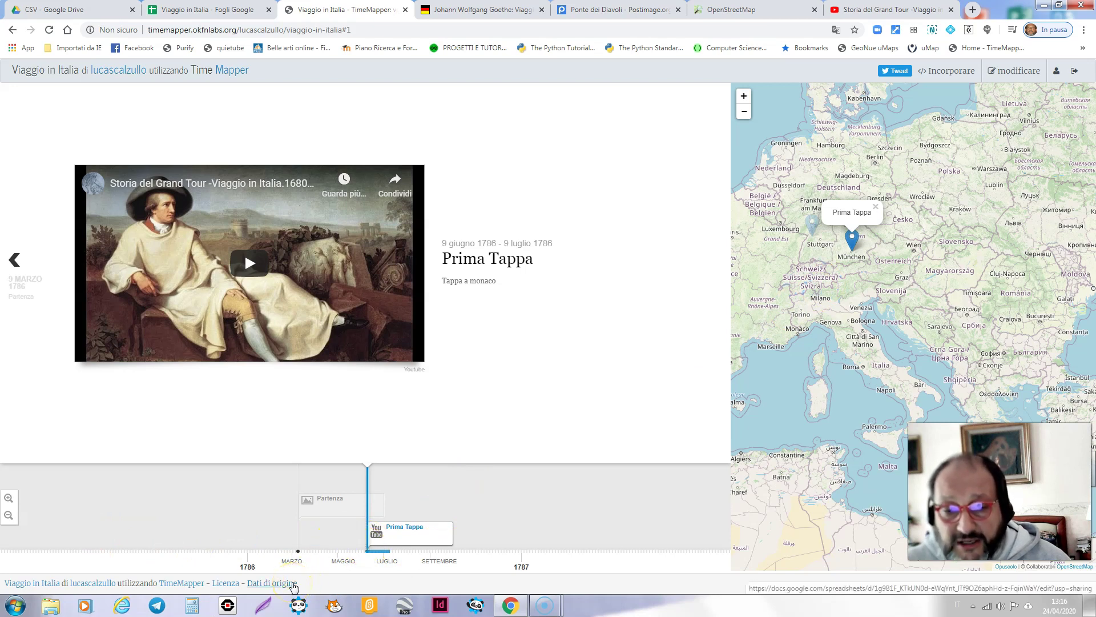
Open the timemap's source data spreadsheet, review the Postimage upload page and return to the published timemap.
{"action": "left_click", "coordinate": [272, 583]}
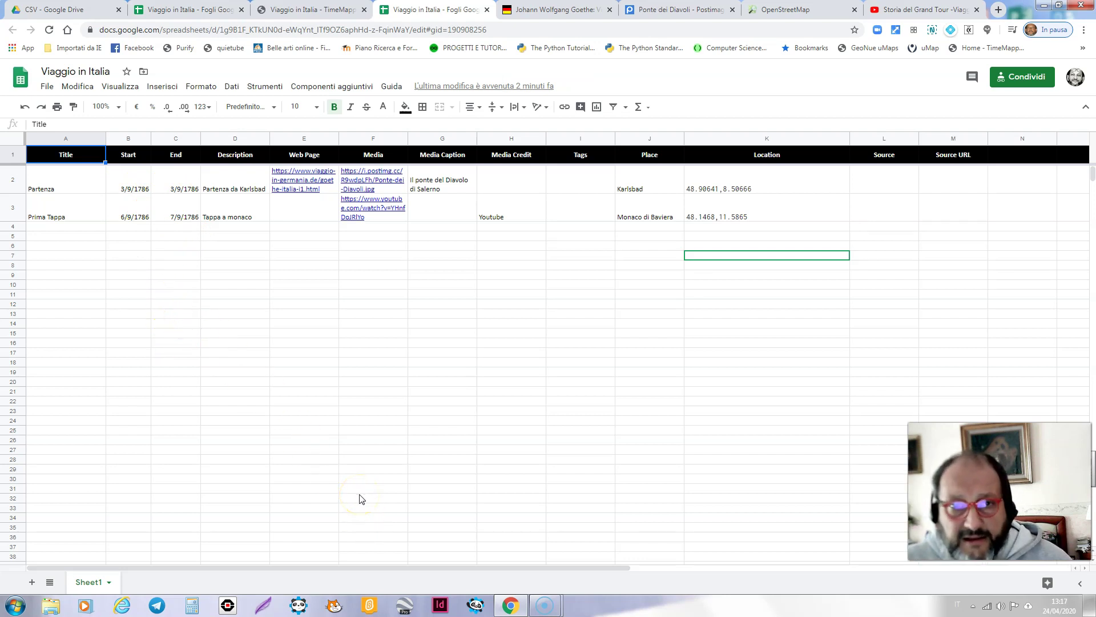
{"action": "left_click", "coordinate": [693, 10]}
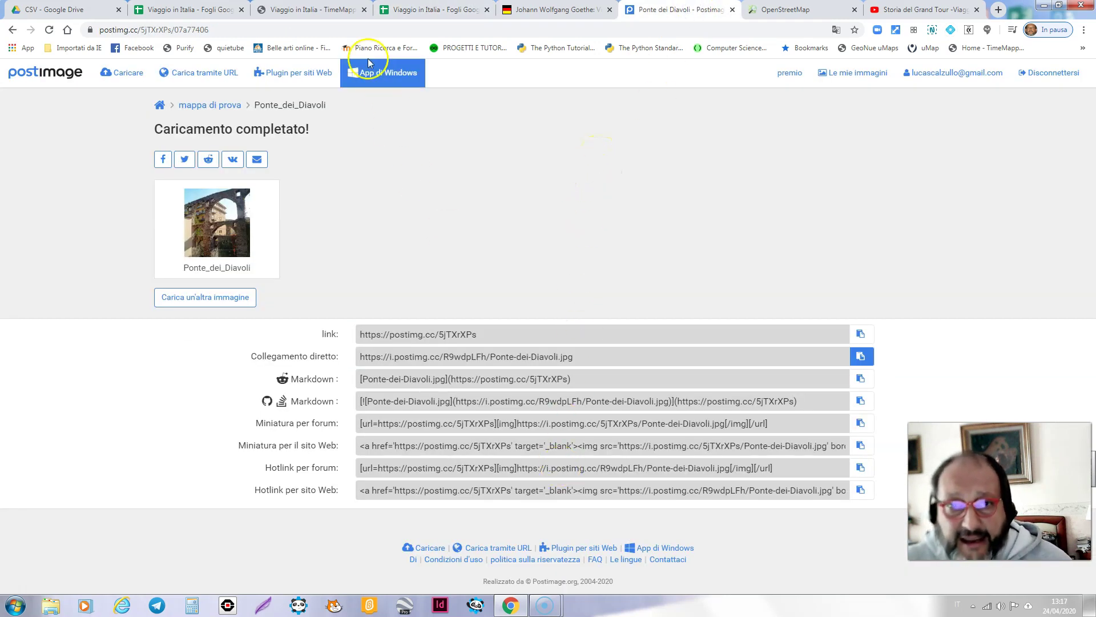
{"action": "left_click", "coordinate": [330, 11]}
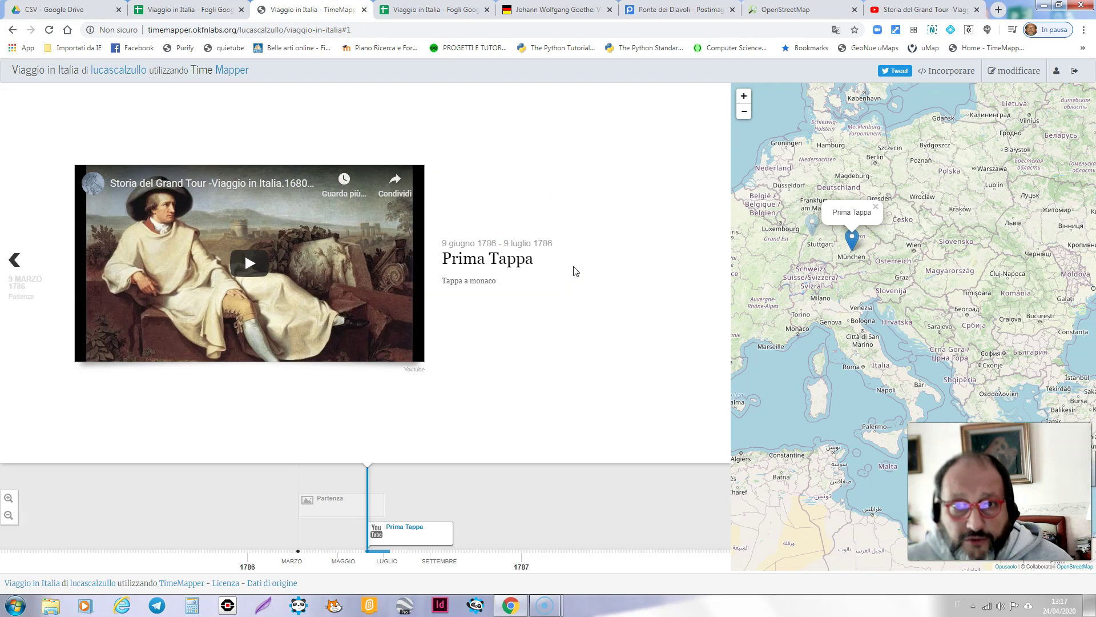
Consult the Goethe itinerary page and enter Napoli as the Title of a new stage in row 4 of the spreadsheet.
{"action": "left_click", "coordinate": [537, 13]}
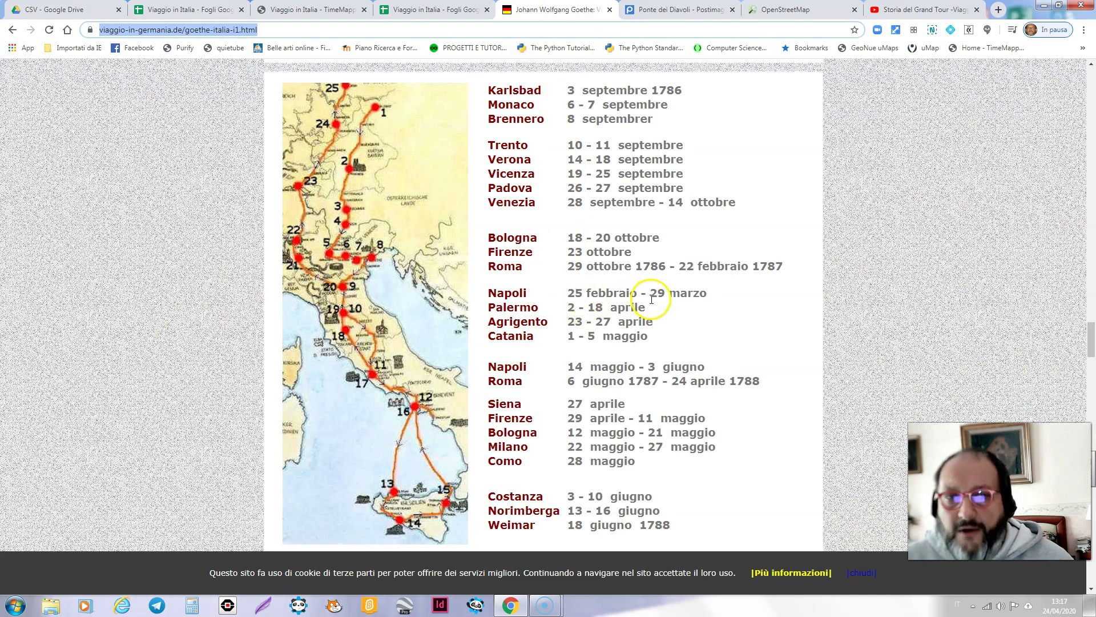
{"action": "left_click", "coordinate": [173, 11]}
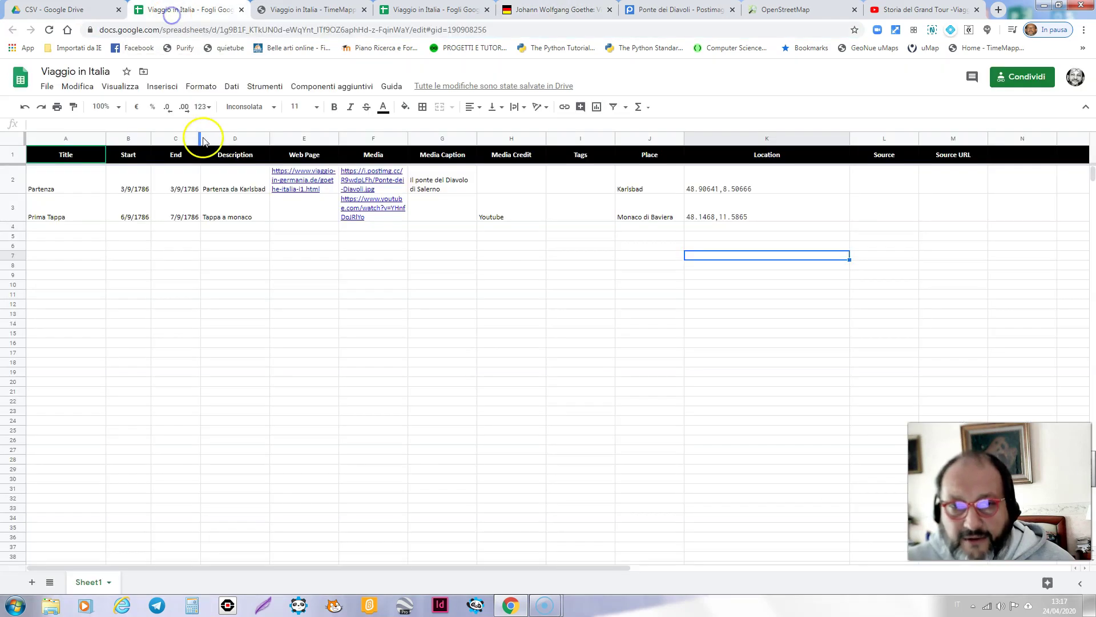
{"action": "left_click", "coordinate": [99, 228]}
{"action": "type", "text": "Napoli"}
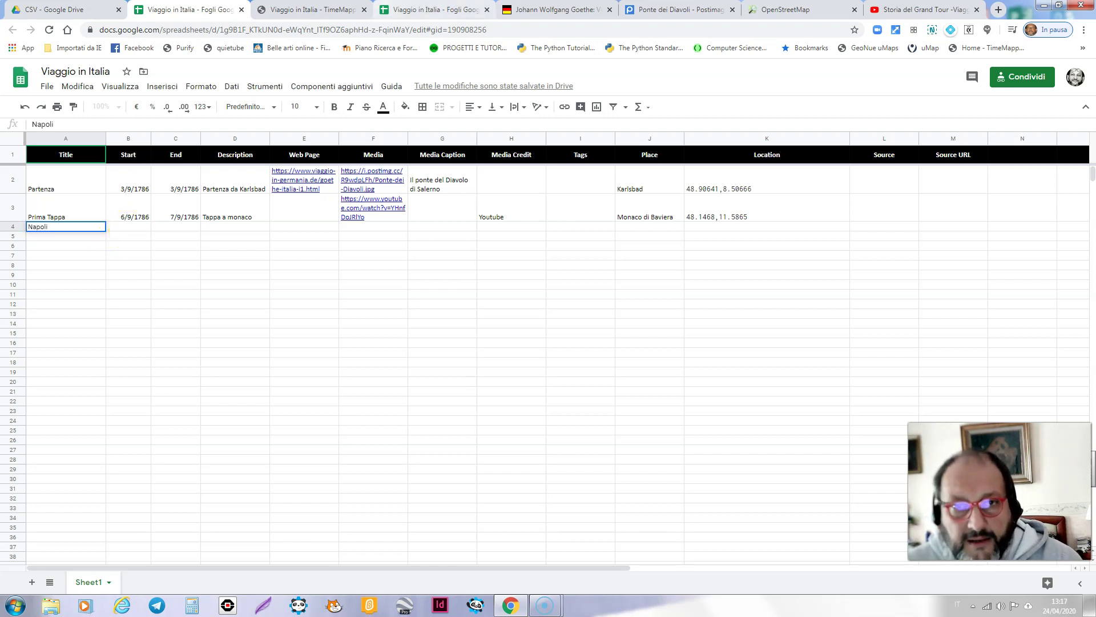
Look up the Napoli stay in the Goethe itinerary and enter 2/25/1787 as its Start date.
{"action": "left_click", "coordinate": [547, 10]}
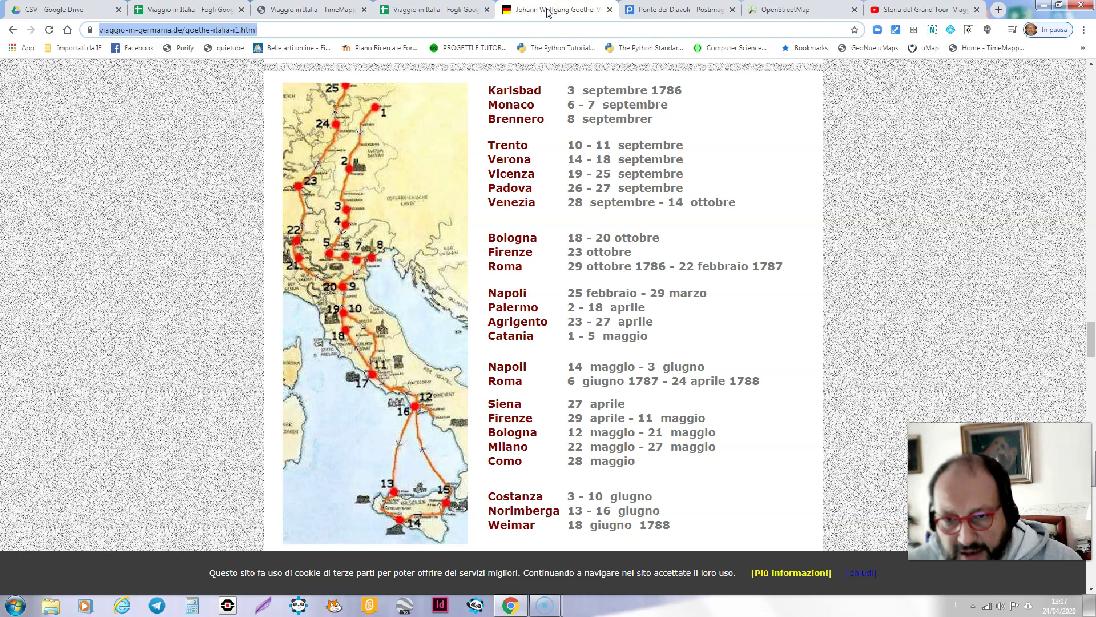
{"action": "left_click", "coordinate": [211, 10]}
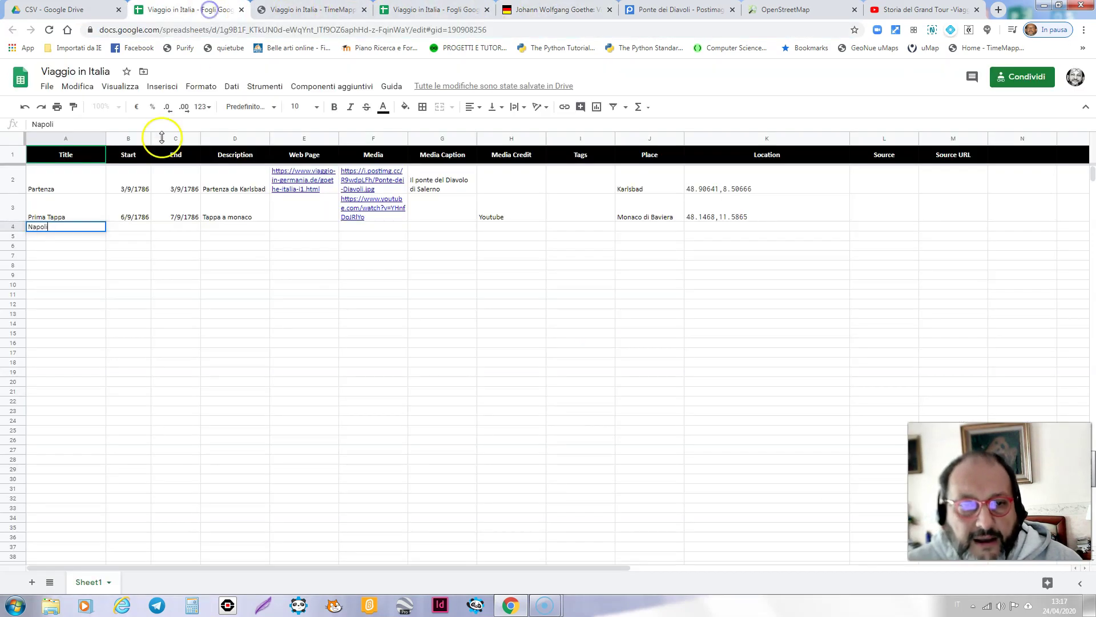
{"action": "left_click", "coordinate": [131, 227]}
{"action": "type", "text": "2"}
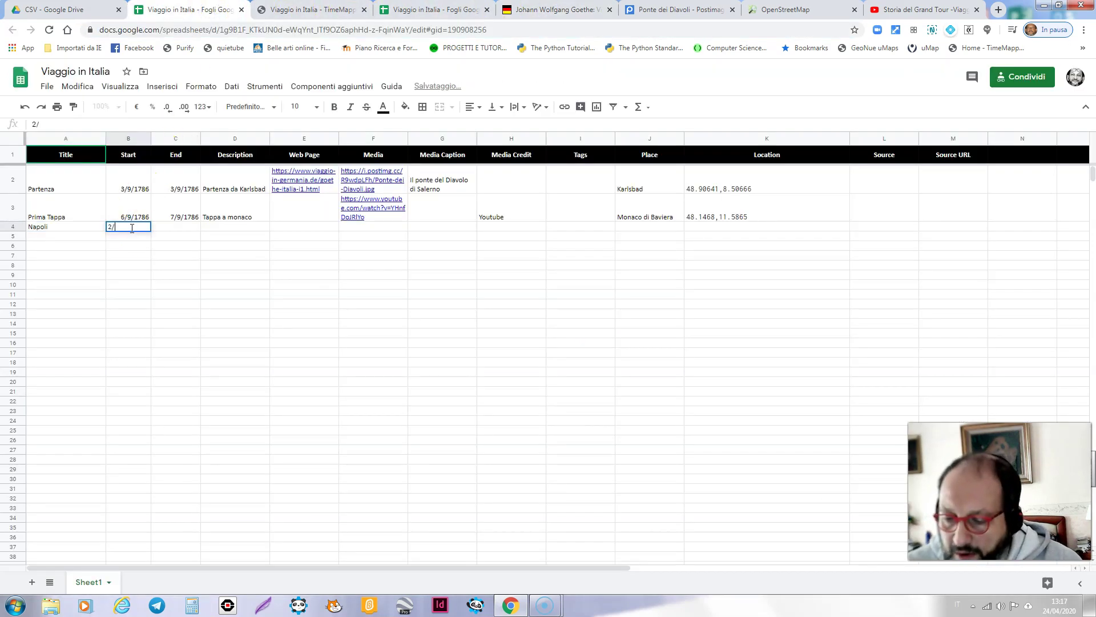
{"action": "type", "text": "/25/1787"}
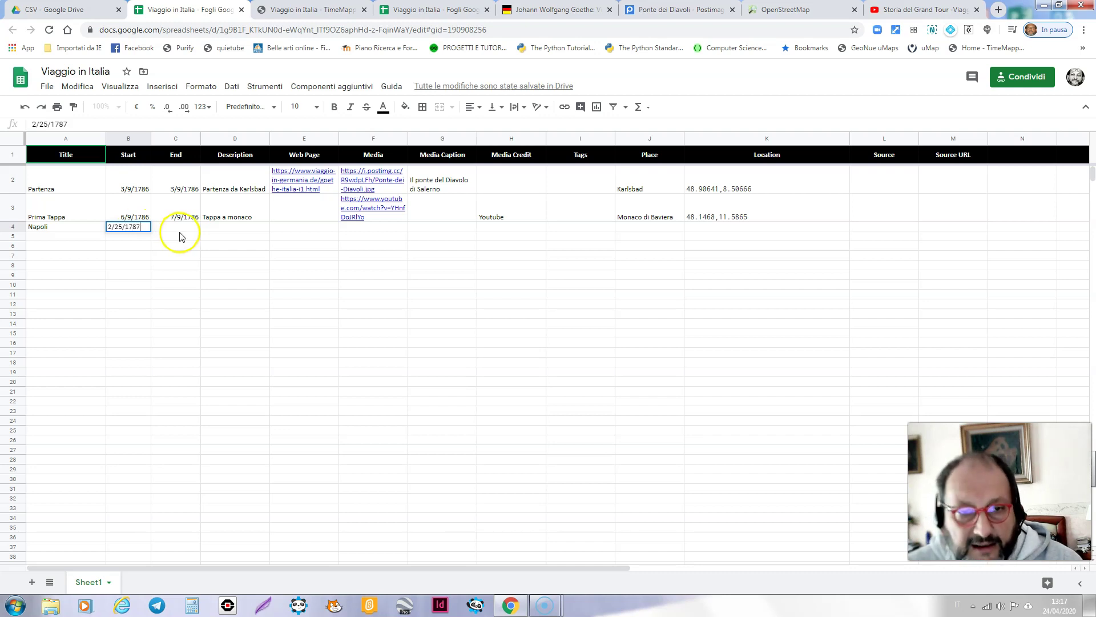
Check the Napoli stay in the Goethe itinerary and enter 3/29/1787 as the End date of the Napoli row.
{"action": "left_click", "coordinate": [182, 227]}
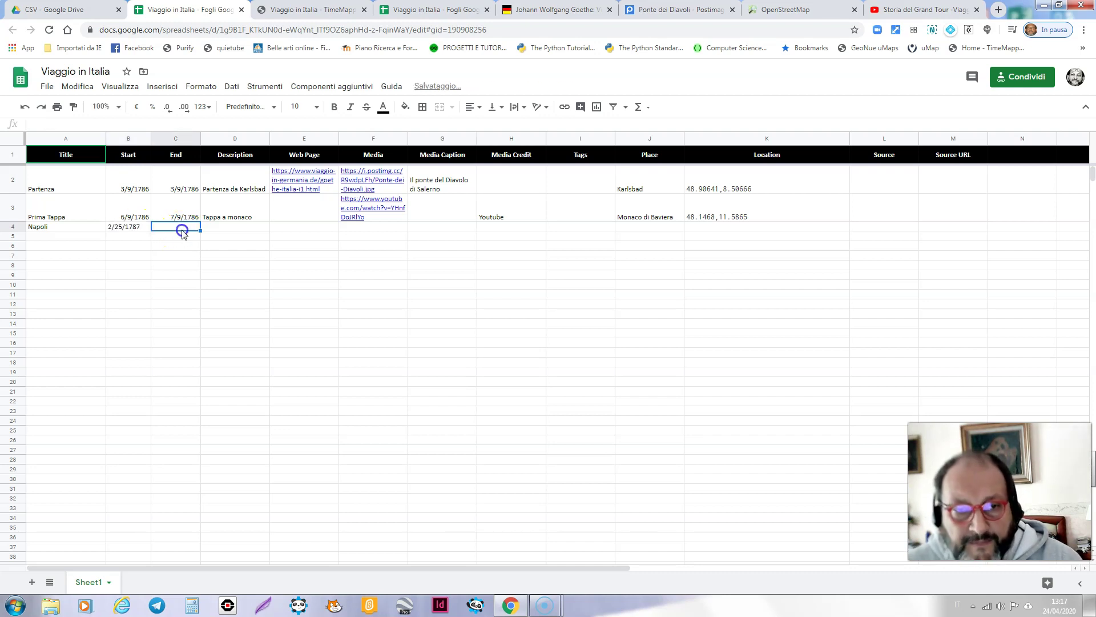
{"action": "left_click", "coordinate": [541, 10]}
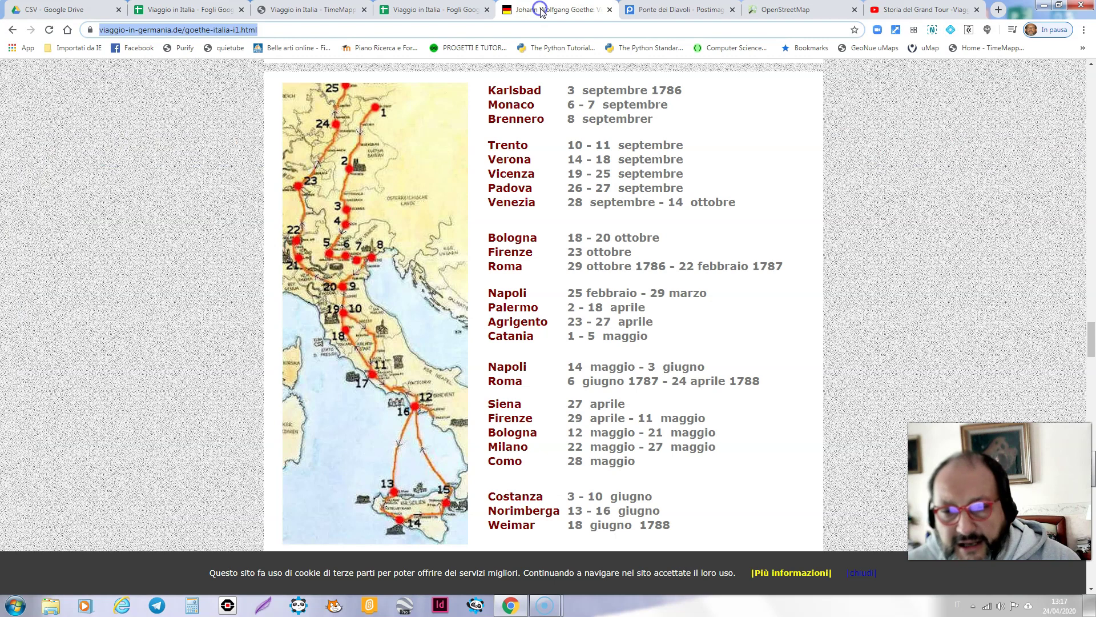
{"action": "left_click", "coordinate": [218, 10]}
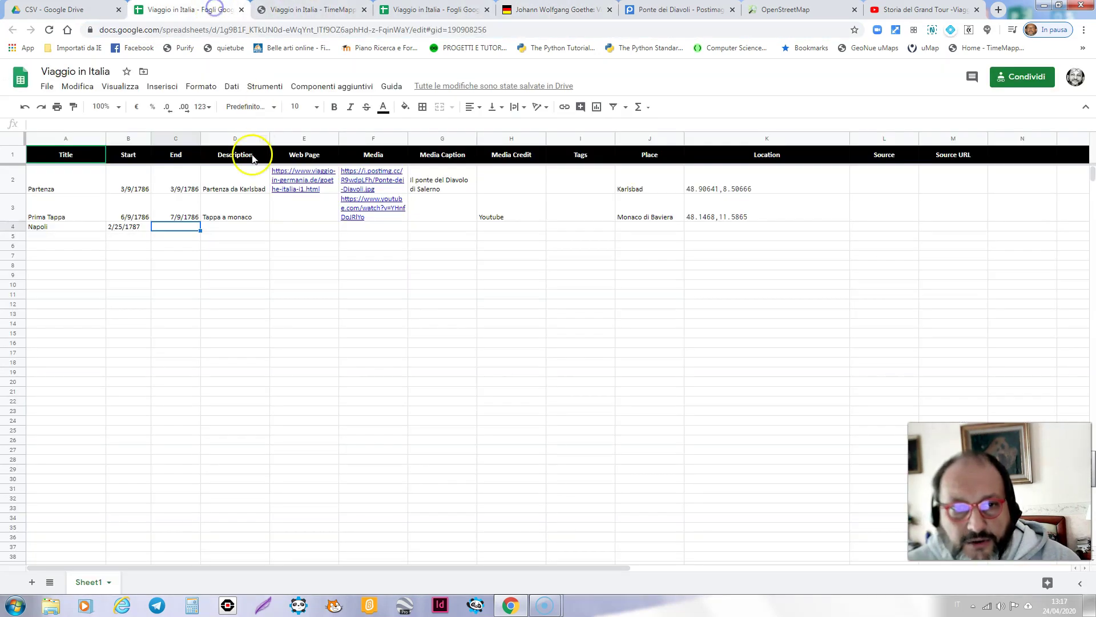
{"action": "type", "text": "3/29/1787"}
Enter "Avrà mangiato come il porcellino" as the Description of the Napoli stage.
{"action": "left_click", "coordinate": [234, 225]}
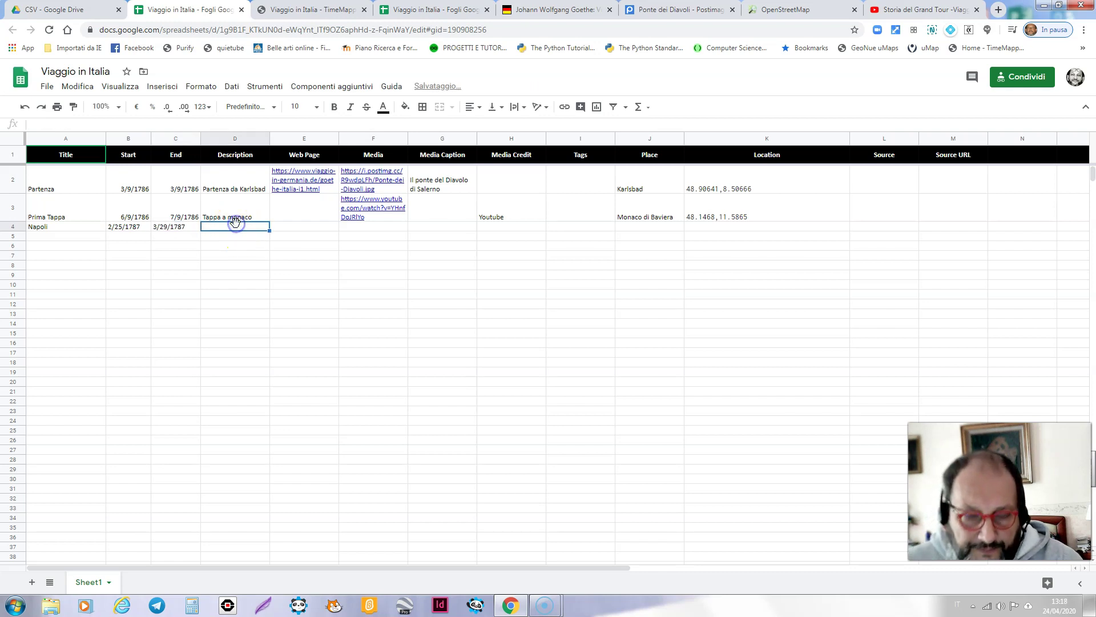
{"action": "type", "text": "Avrà mangiato come il porcellino"}
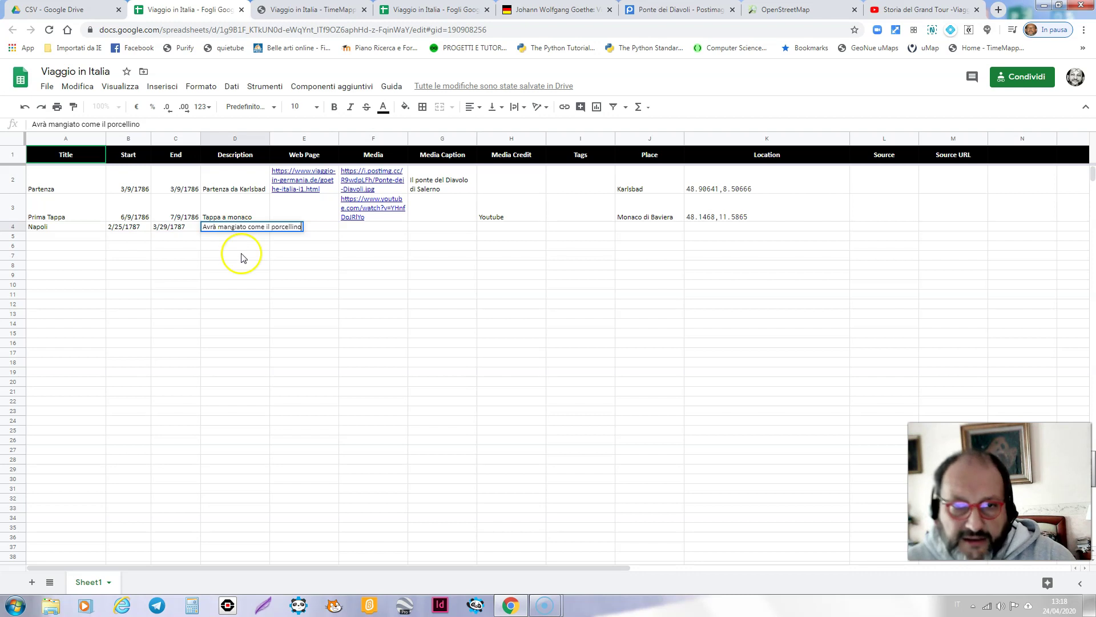
{"action": "left_click", "coordinate": [240, 252]}
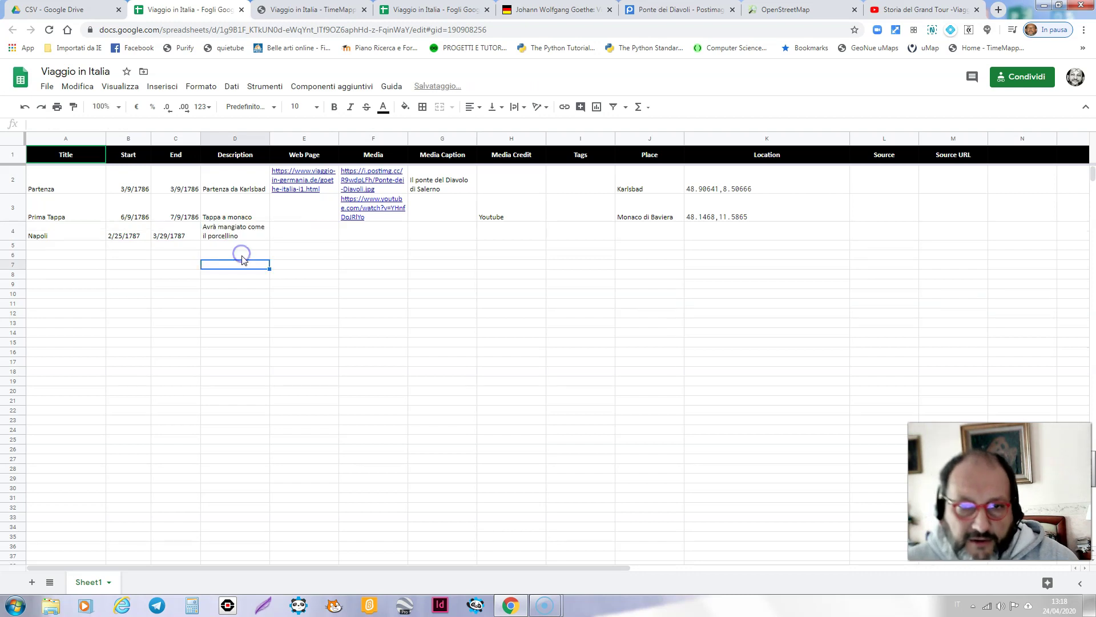
Upload museo-virtuale-scuola-medica-salerno-e1479034747552.jpg to the "mappa di prova" gallery on Postimage for the Napoli stage's Media.
{"action": "left_click", "coordinate": [353, 232]}
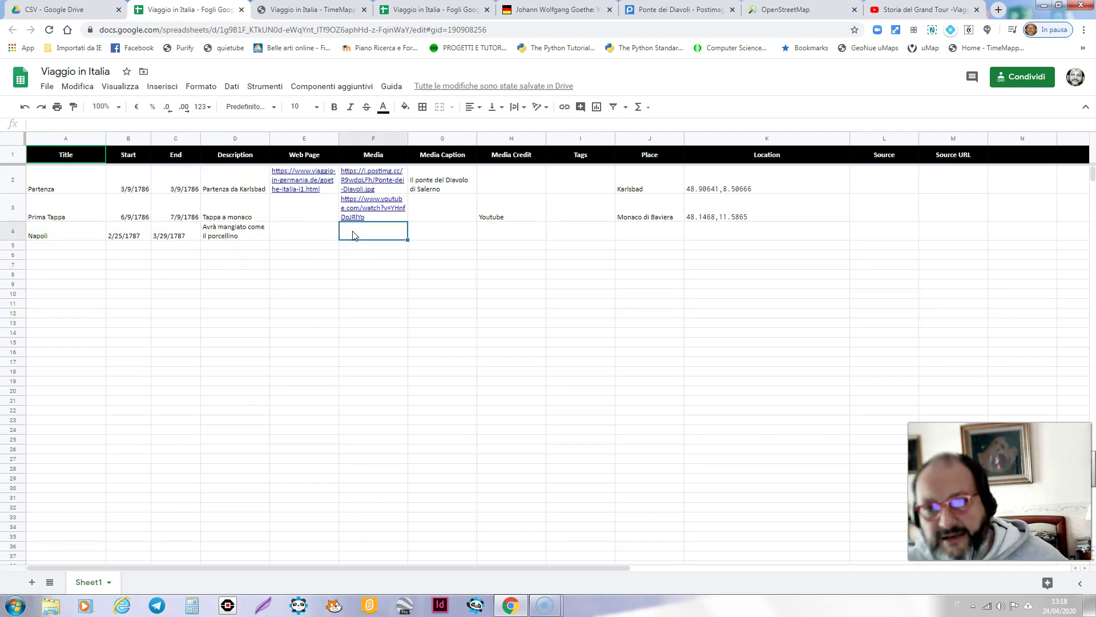
{"action": "left_click", "coordinate": [661, 12]}
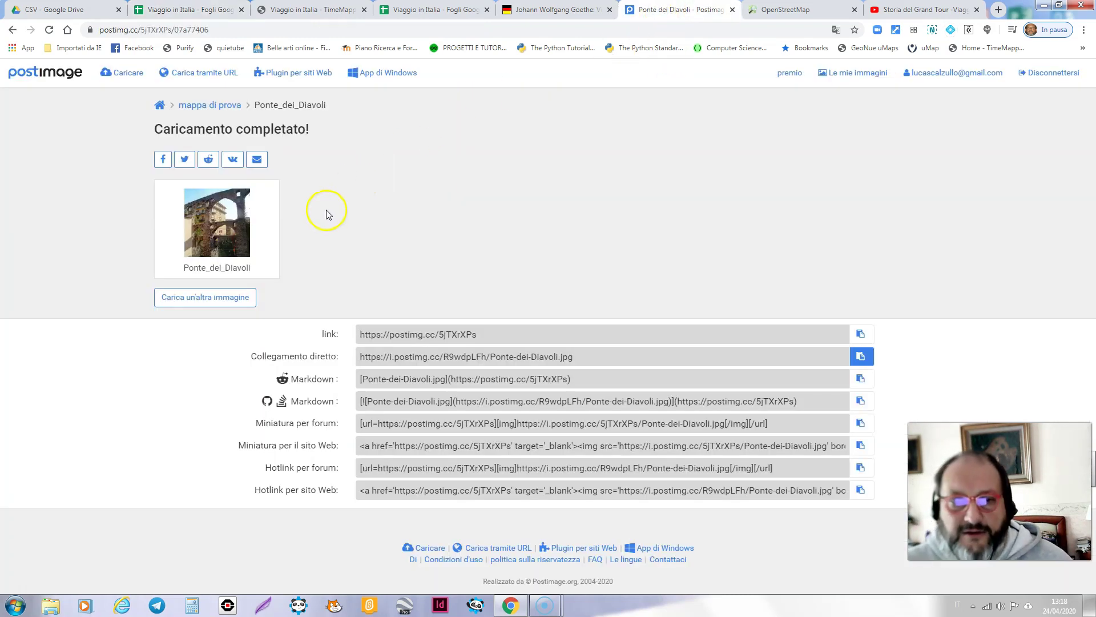
{"action": "left_click", "coordinate": [191, 297]}
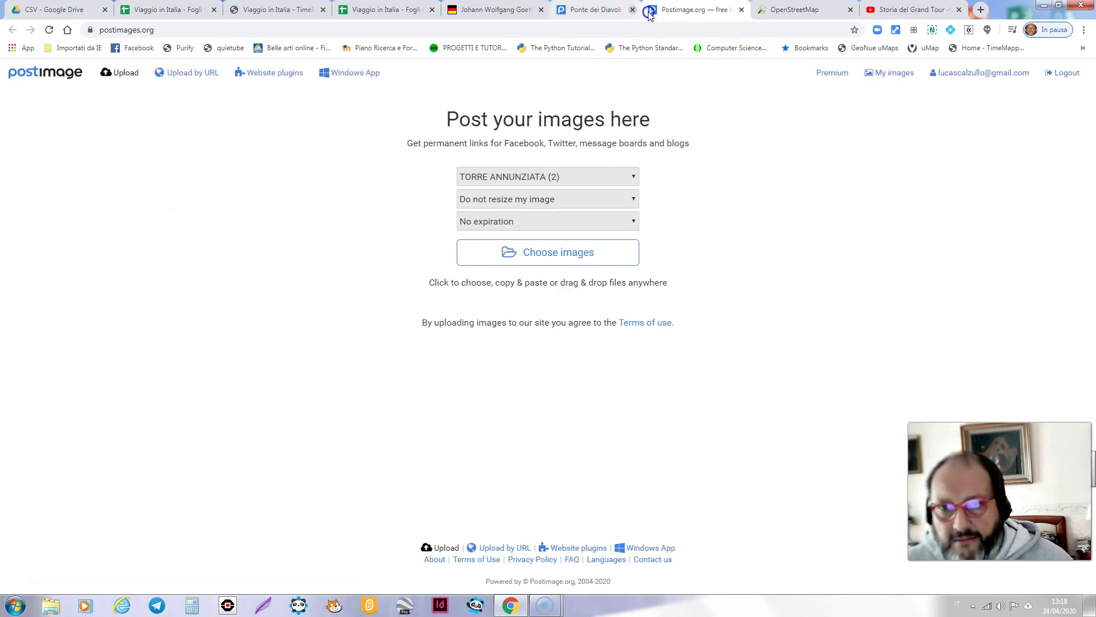
{"action": "left_click", "coordinate": [634, 176]}
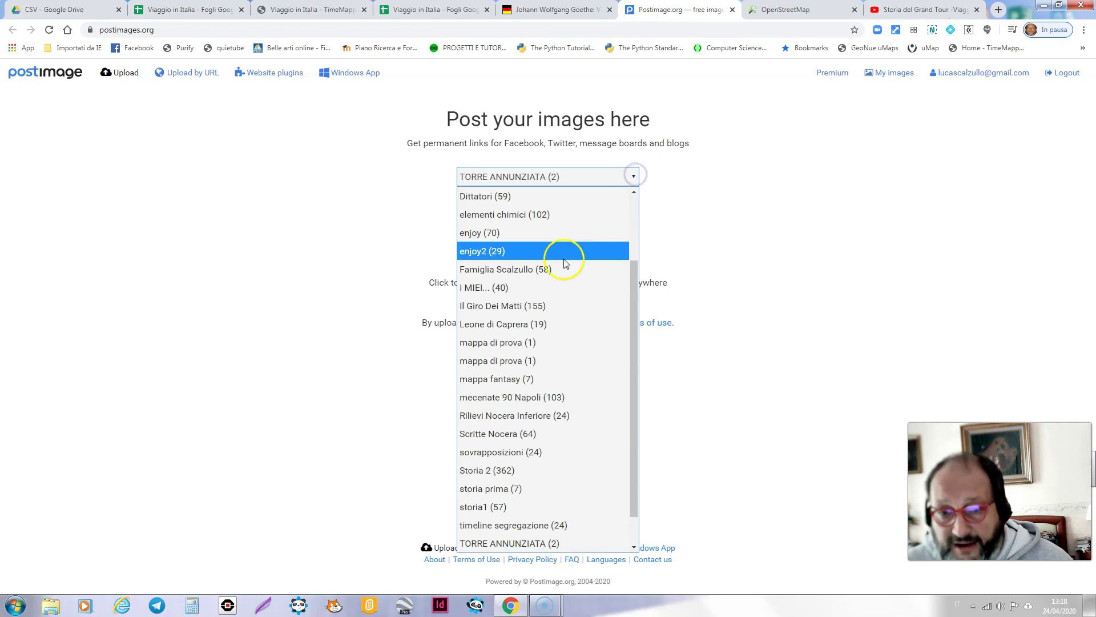
{"action": "left_click", "coordinate": [538, 342]}
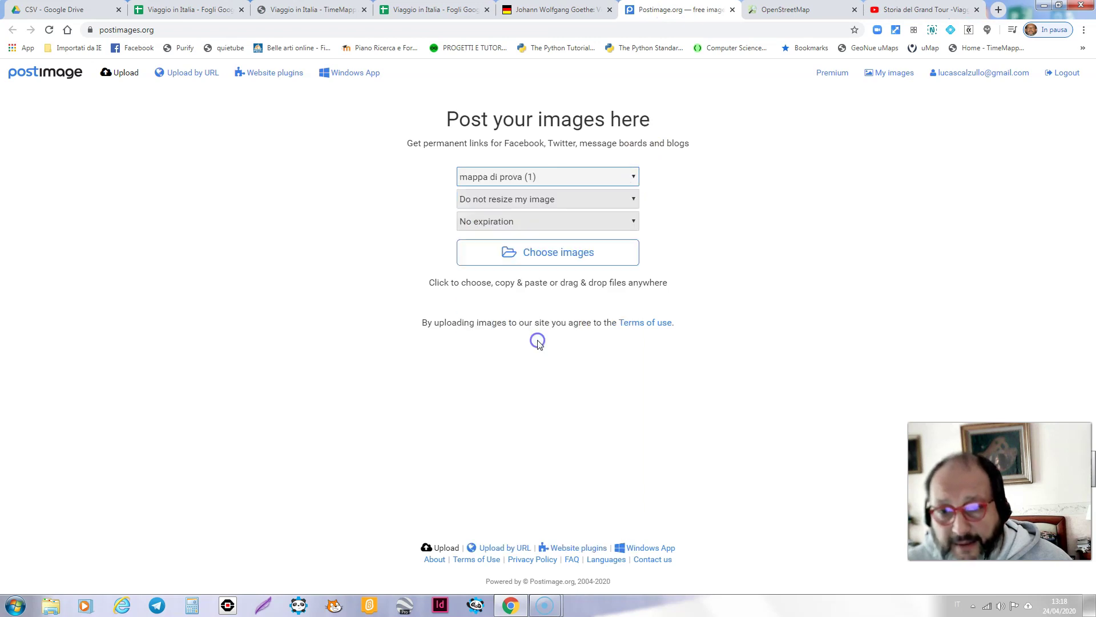
{"action": "left_click", "coordinate": [549, 264]}
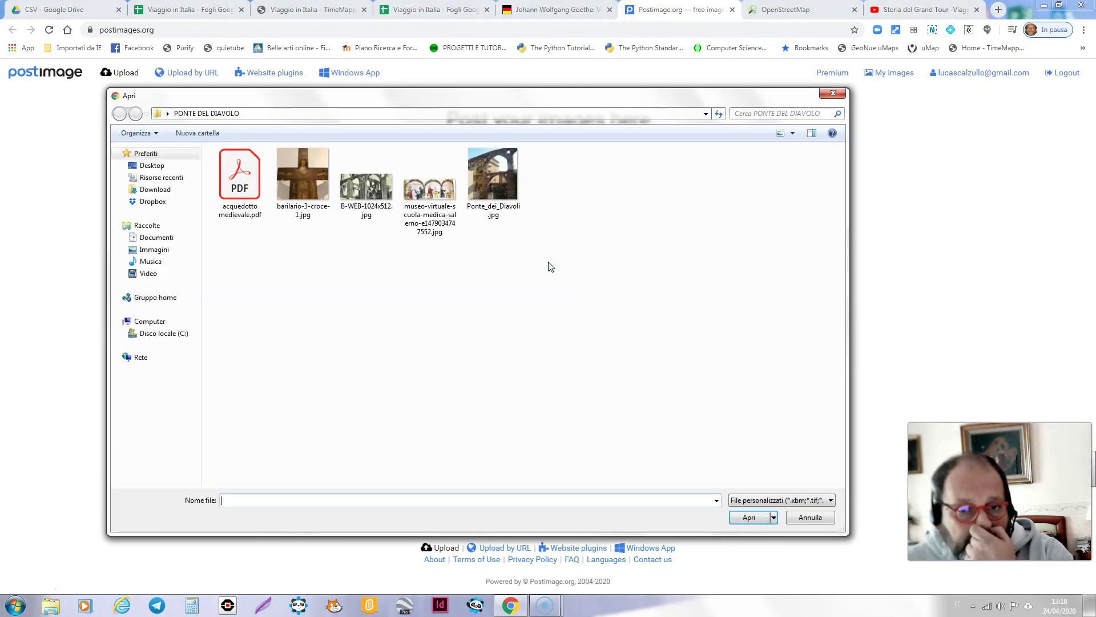
{"action": "double_click", "coordinate": [431, 193]}
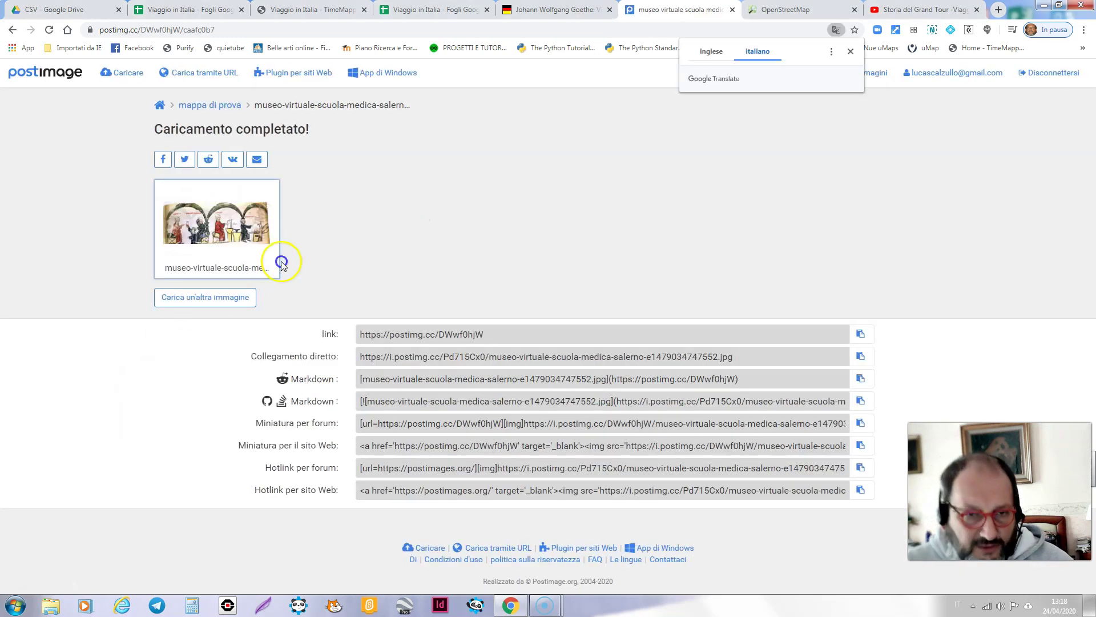
Copy the uploaded image's direct link and paste it into the Media cell of the Napoli row.
{"action": "left_click", "coordinate": [861, 356]}
{"action": "left_click", "coordinate": [447, 14]}
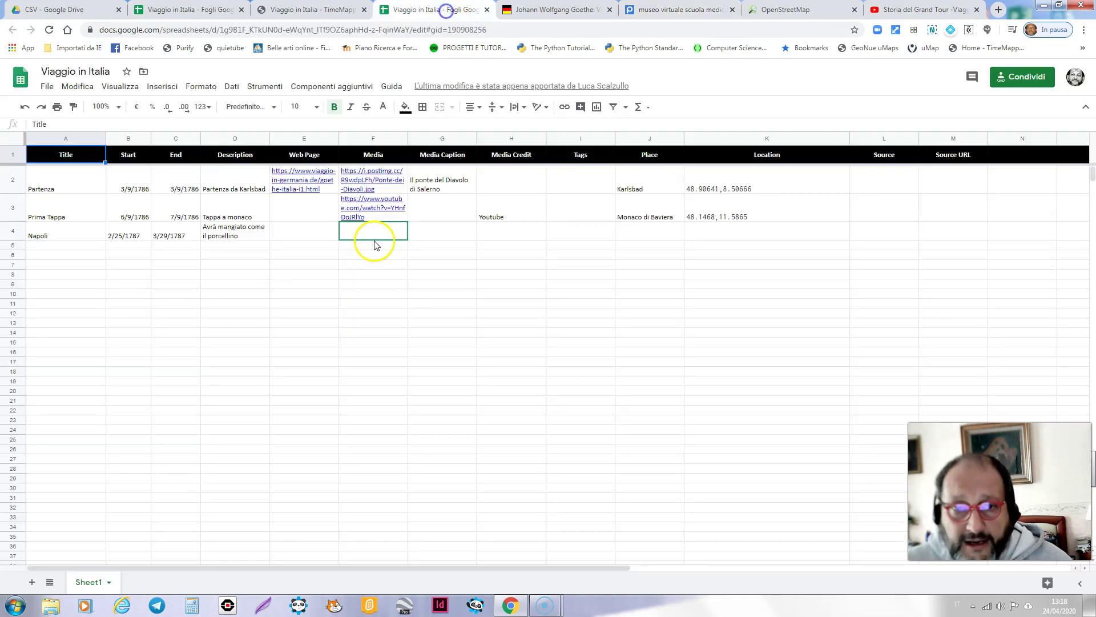
{"action": "key", "text": "ctrl+v"}
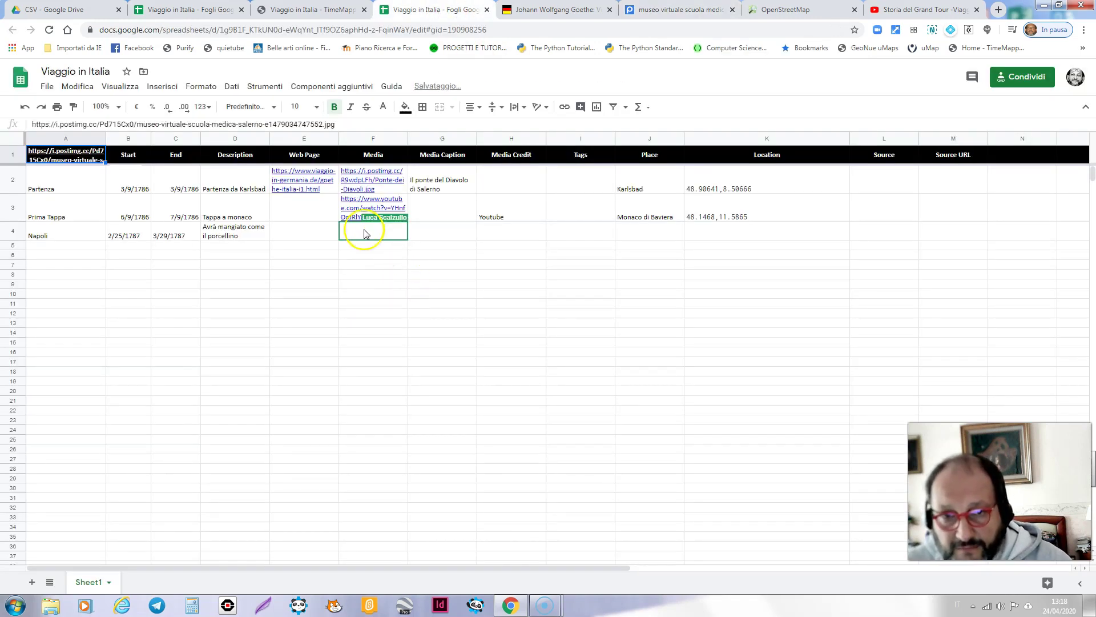
{"action": "left_click", "coordinate": [362, 231]}
{"action": "key", "text": "ctrl+v"}
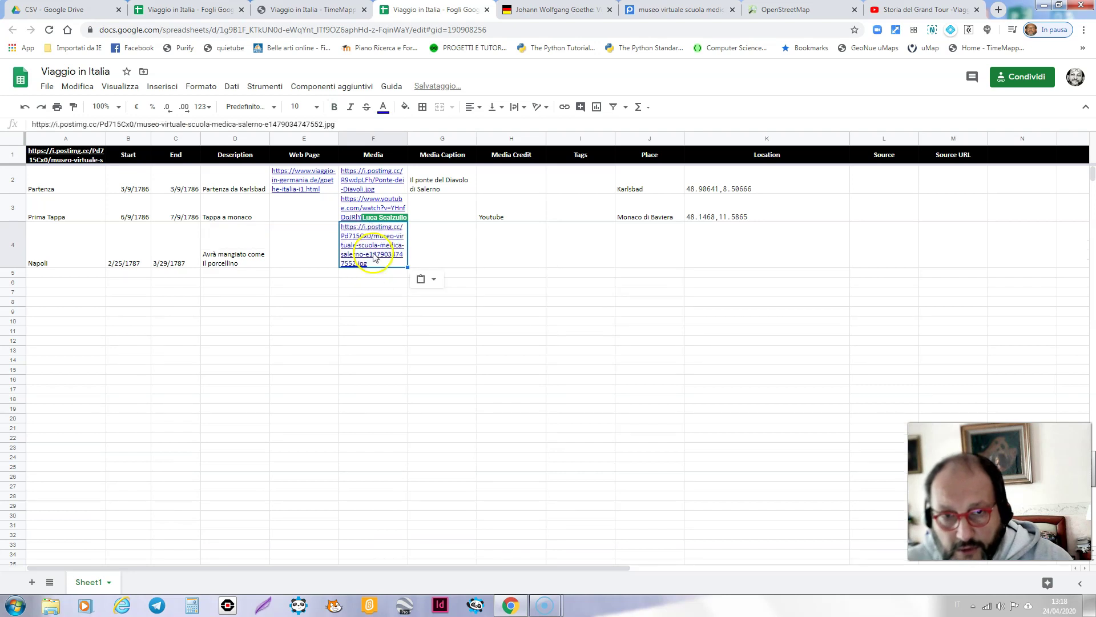
{"action": "left_click", "coordinate": [379, 284]}
Enter Napoli as the Place of the new stage in row 4.
{"action": "left_click", "coordinate": [623, 251]}
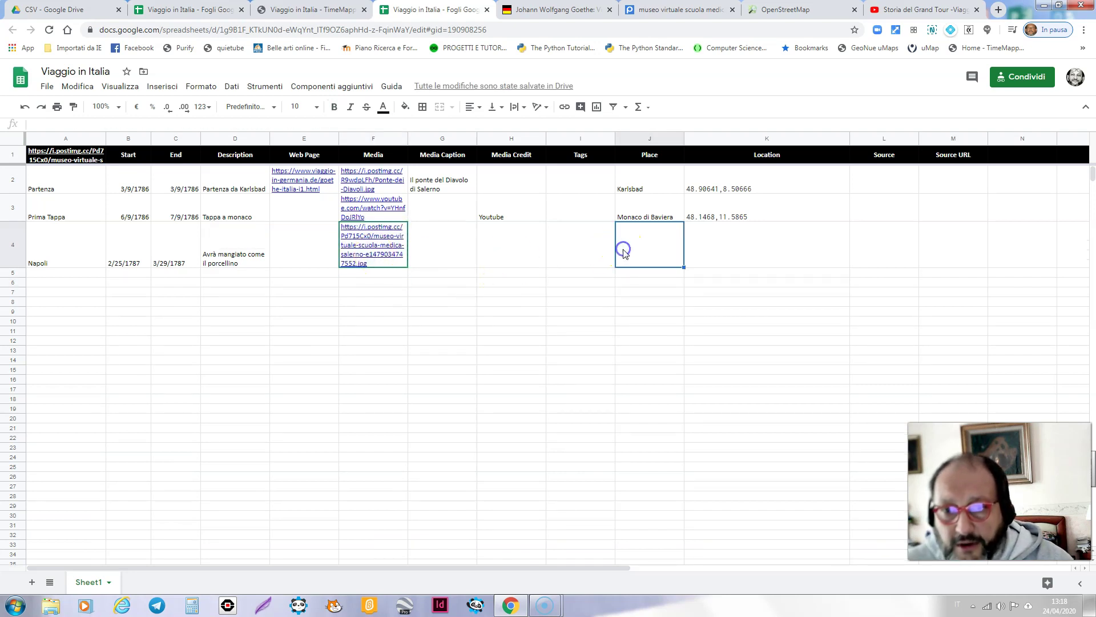
{"action": "type", "text": "Napoli"}
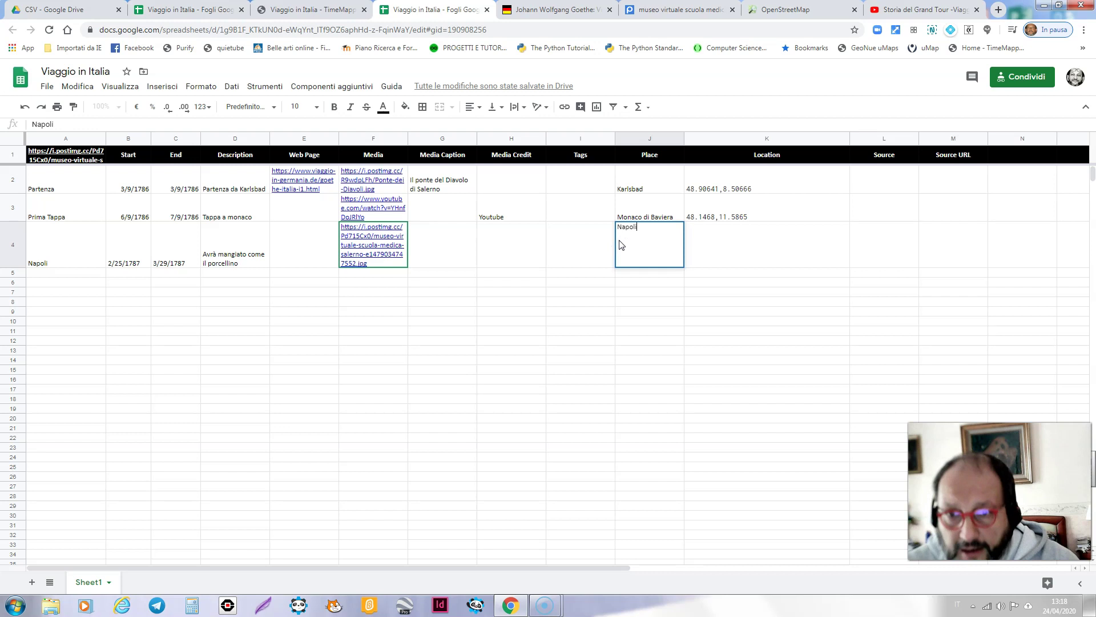
{"action": "left_click", "coordinate": [713, 253]}
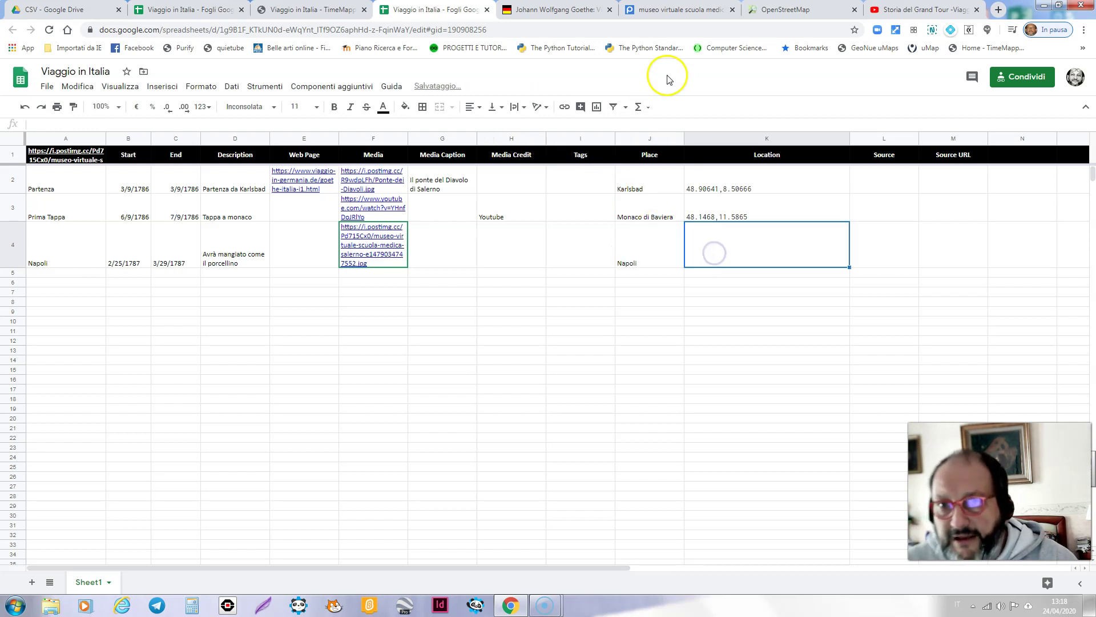
Switch to OpenStreetMap and search the map for Napoli.
{"action": "left_click", "coordinate": [804, 12]}
{"action": "left_click", "coordinate": [67, 105]}
{"action": "type", "text": "Nap"}
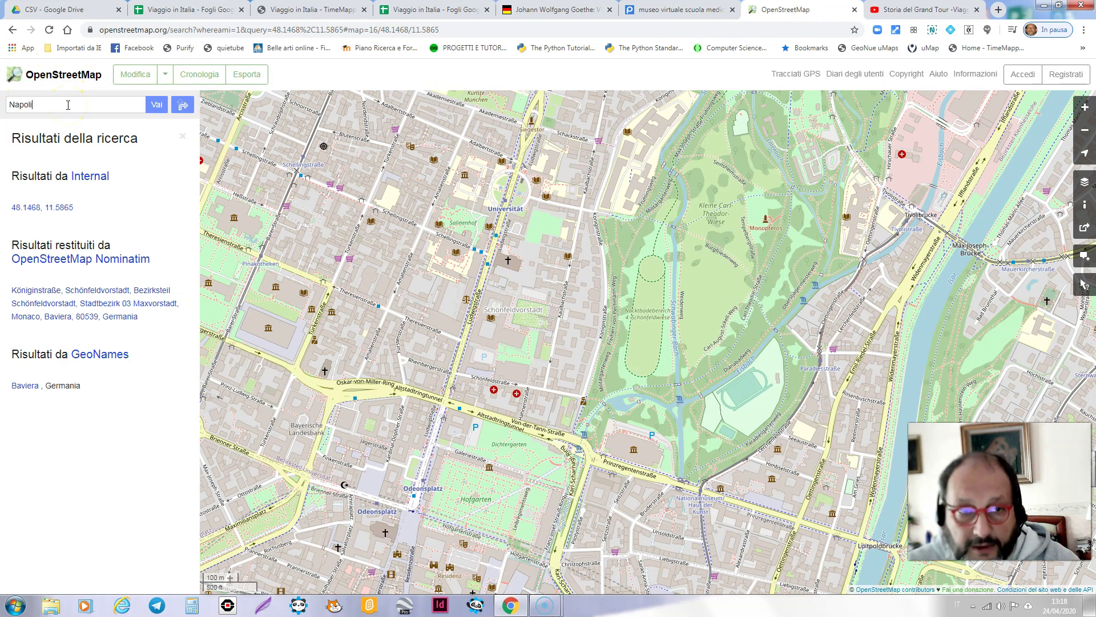
{"action": "type", "text": "oli"}
{"action": "left_click", "coordinate": [149, 107]}
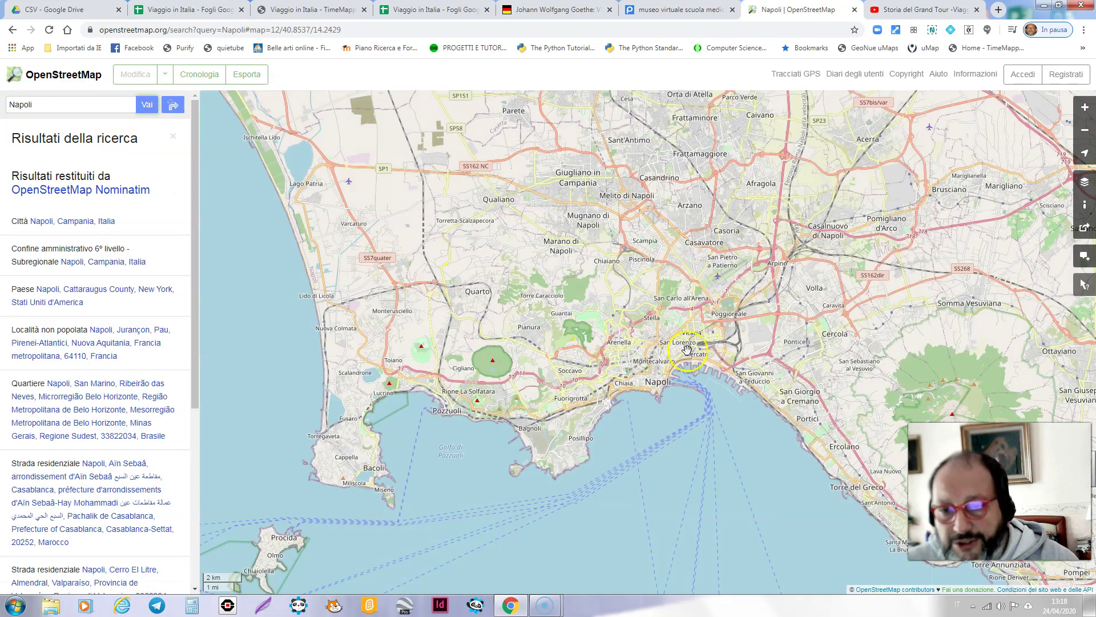
Show the address and coordinates of a point on Riviera di Chiaia along the Napoli seafront.
{"action": "scroll", "coordinate": [670, 354], "scroll_direction": "up", "scroll_amount": 2}
{"action": "scroll", "coordinate": [669, 353], "scroll_direction": "up", "scroll_amount": 1}
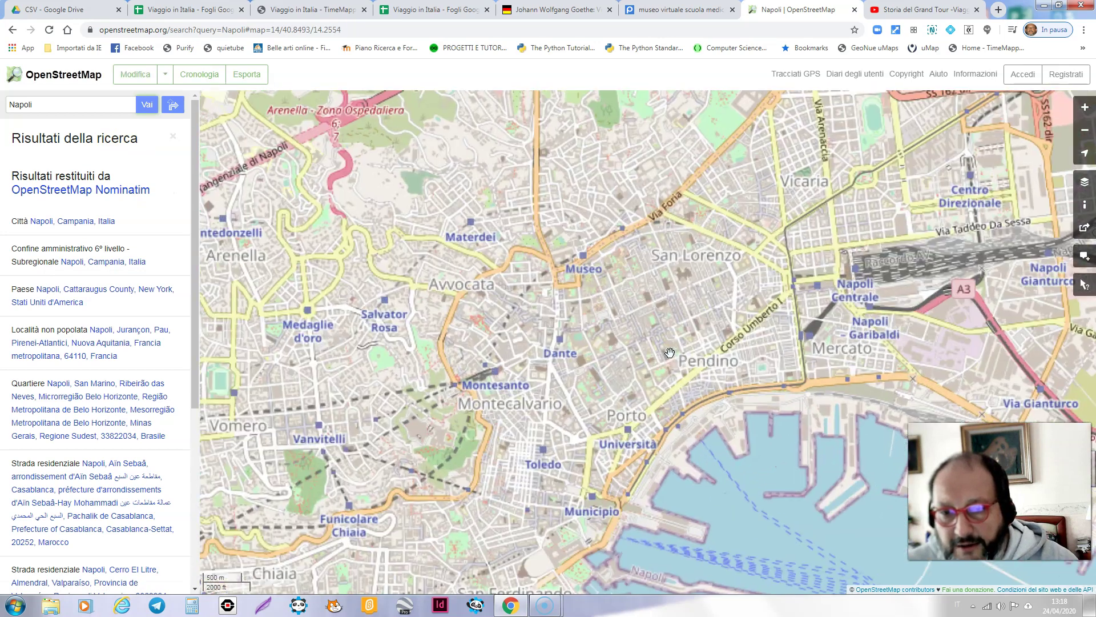
{"action": "left_click_drag", "start_coordinate": [629, 359], "coordinate": [632, 212]}
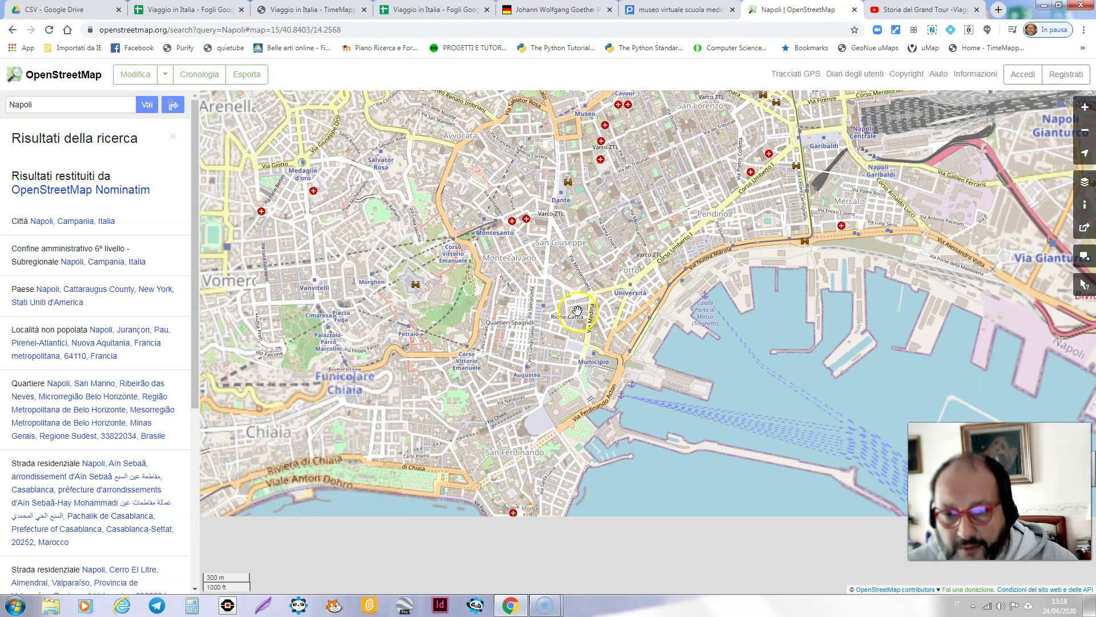
{"action": "left_click_drag", "start_coordinate": [344, 433], "coordinate": [409, 298]}
{"action": "scroll", "coordinate": [417, 337], "scroll_direction": "up", "scroll_amount": 1}
{"action": "right_click", "coordinate": [527, 291]}
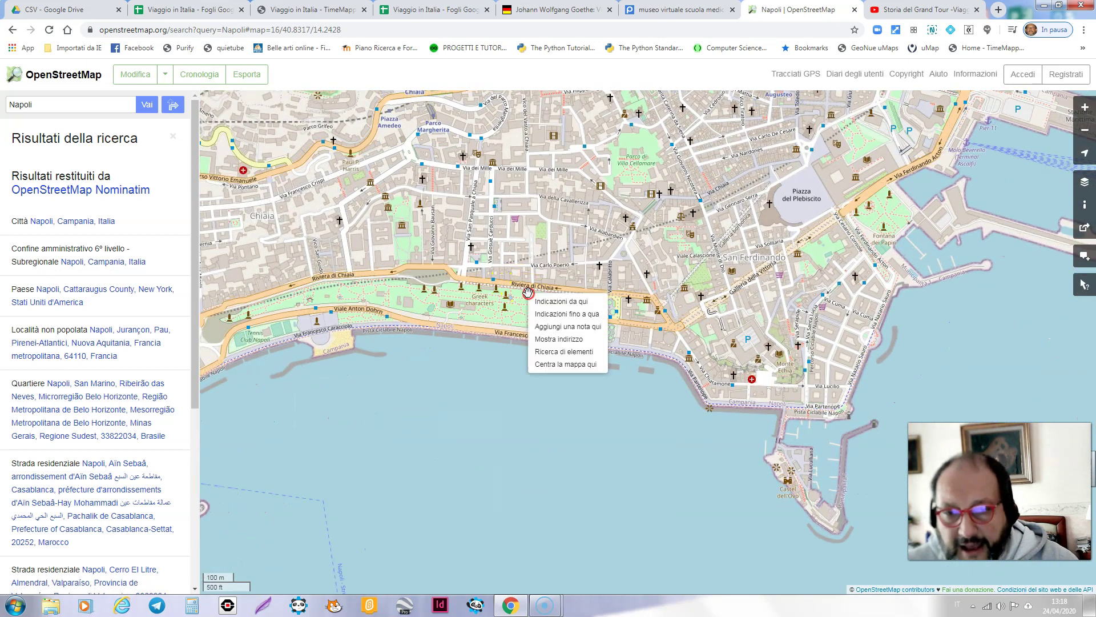
{"action": "left_click", "coordinate": [551, 339]}
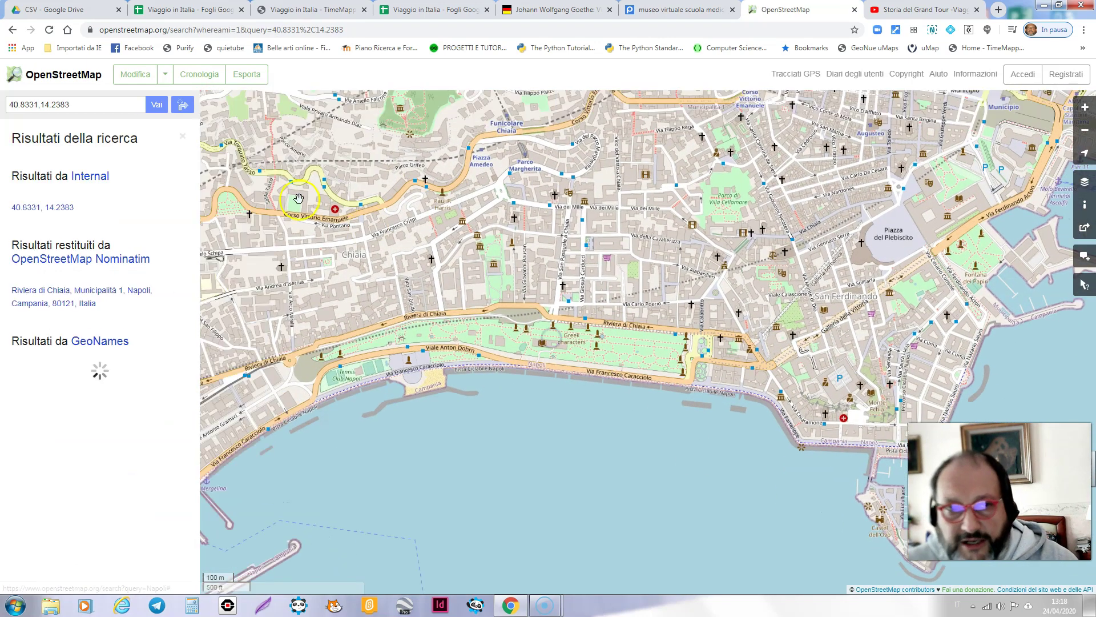
Copy the coordinates 40.8331,14.2383, close the duplicate spreadsheet tab and return to the original Viaggio in Italia sheet.
{"action": "left_click_drag", "start_coordinate": [124, 110], "coordinate": [5, 100]}
{"action": "key", "text": "ctrl+c"}
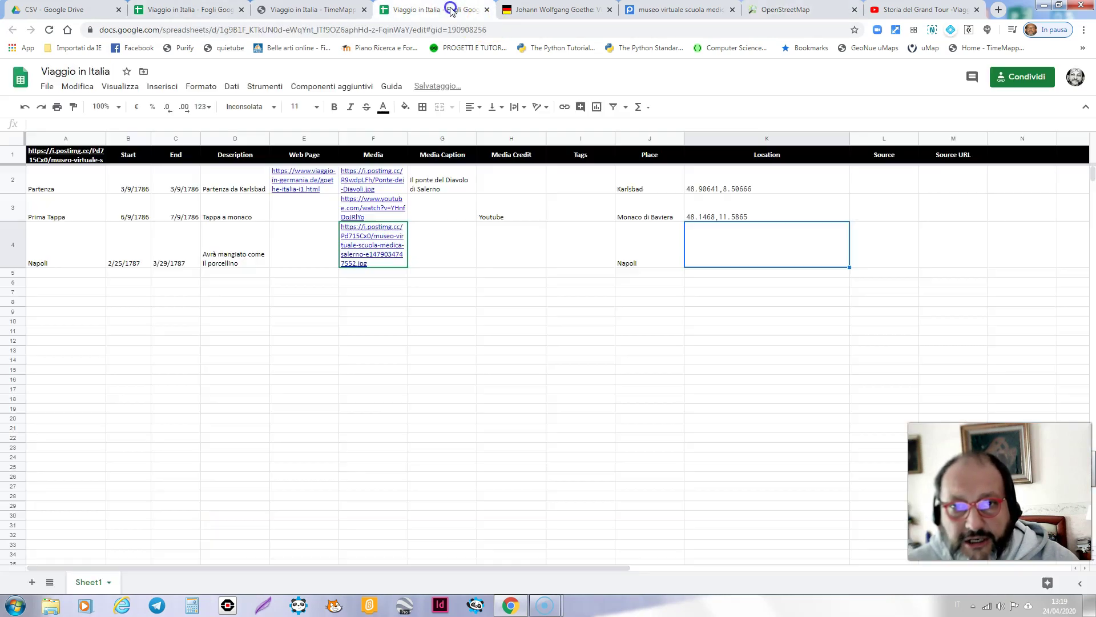
{"action": "left_click", "coordinate": [452, 12]}
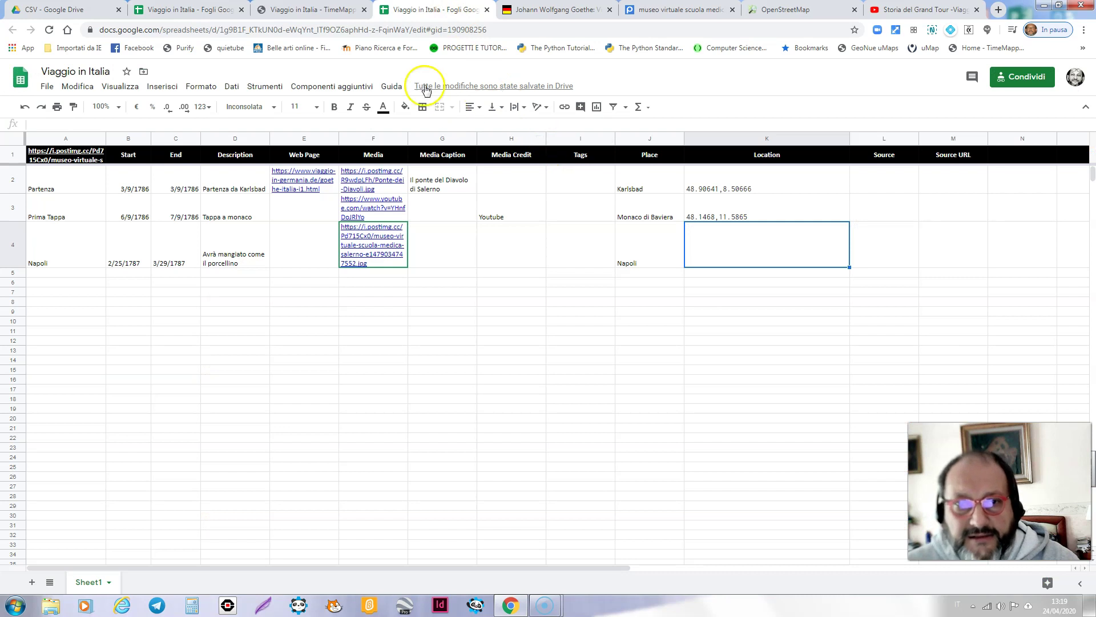
{"action": "left_click", "coordinate": [487, 10]}
{"action": "left_click", "coordinate": [166, 10]}
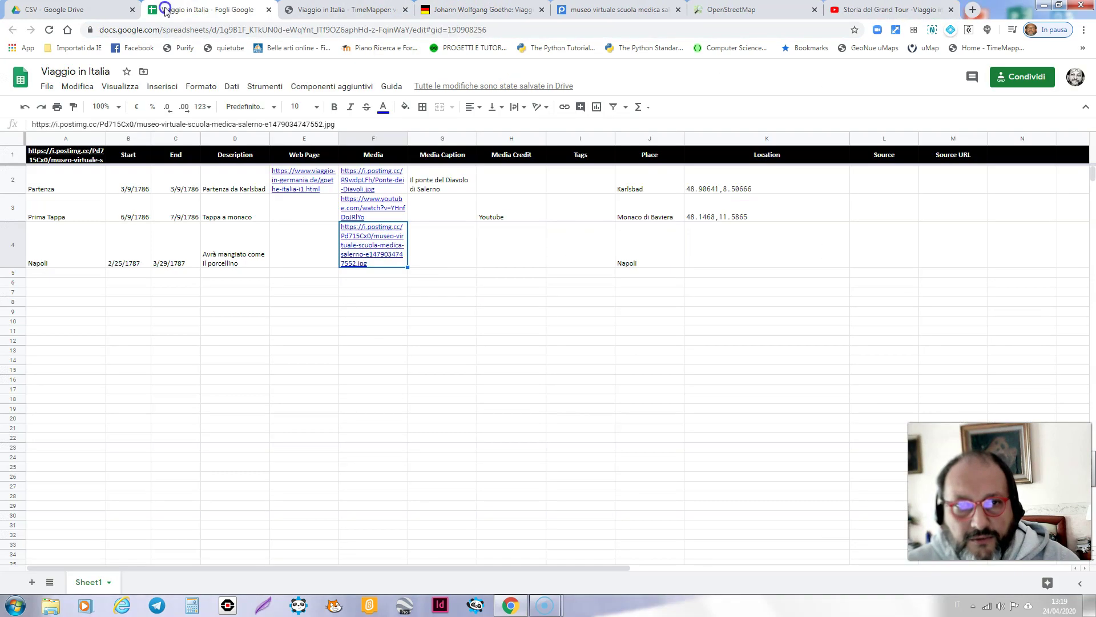
Set the number format of the Napoli row's Location cell and paste the coordinates 40.8331,14.2383 into it.
{"action": "left_click", "coordinate": [744, 251]}
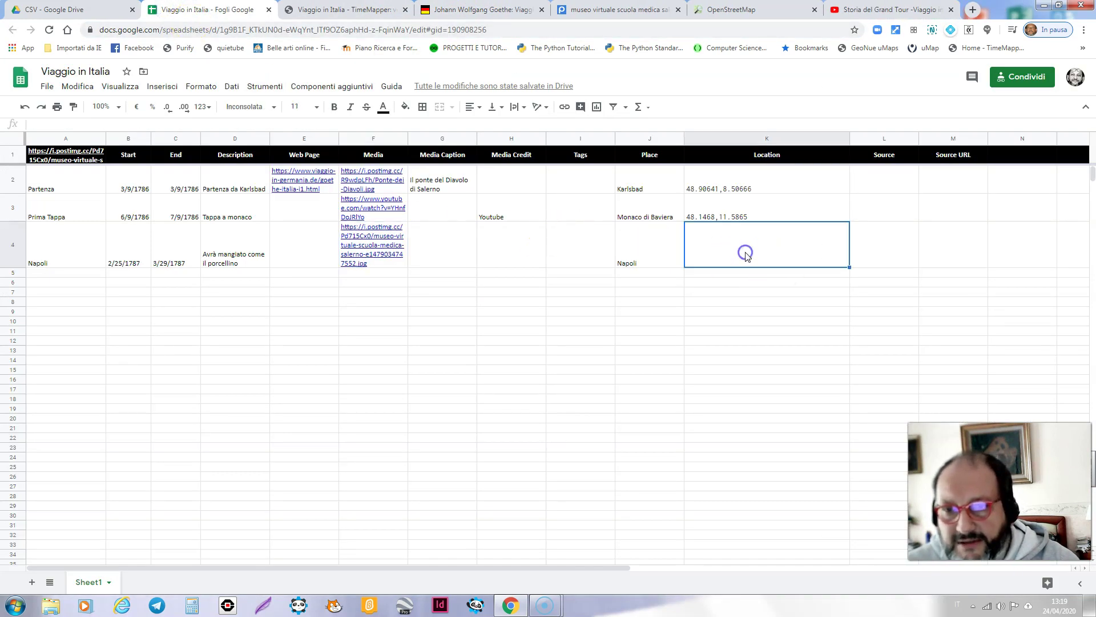
{"action": "left_click", "coordinate": [199, 86]}
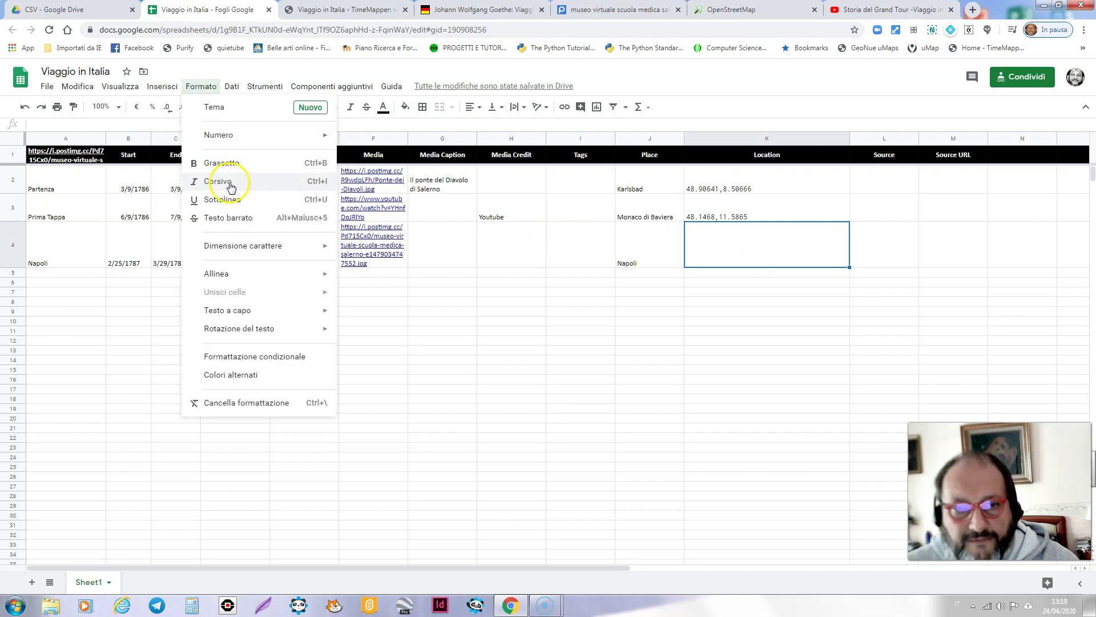
{"action": "mouse_move", "coordinate": [230, 147]}
{"action": "left_click", "coordinate": [428, 155]}
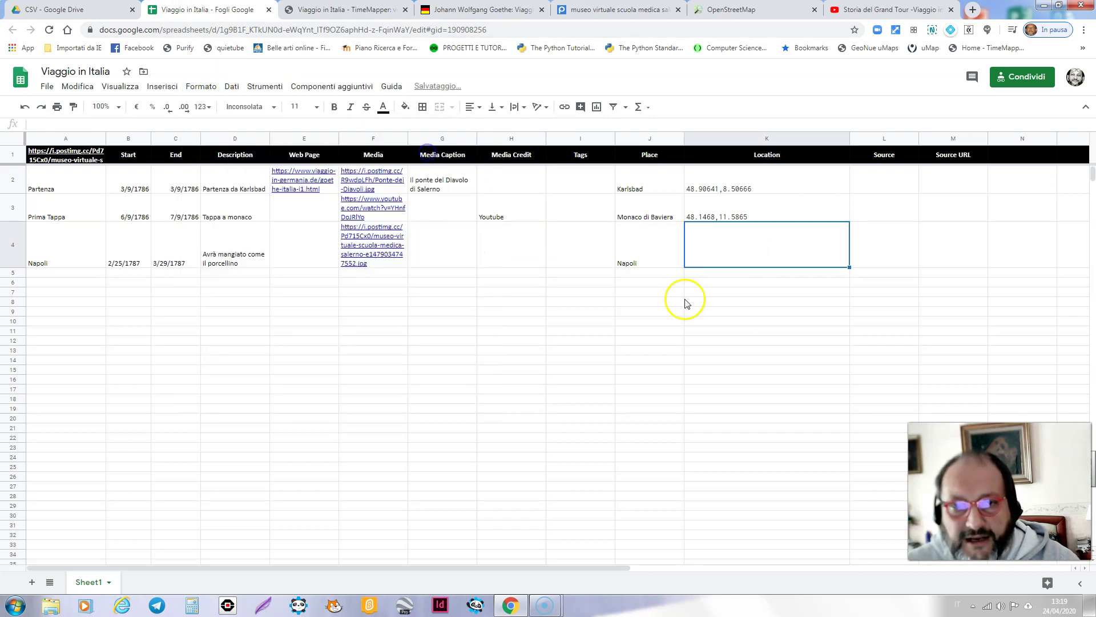
{"action": "key", "text": "ctrl+v"}
{"action": "left_click", "coordinate": [772, 293]}
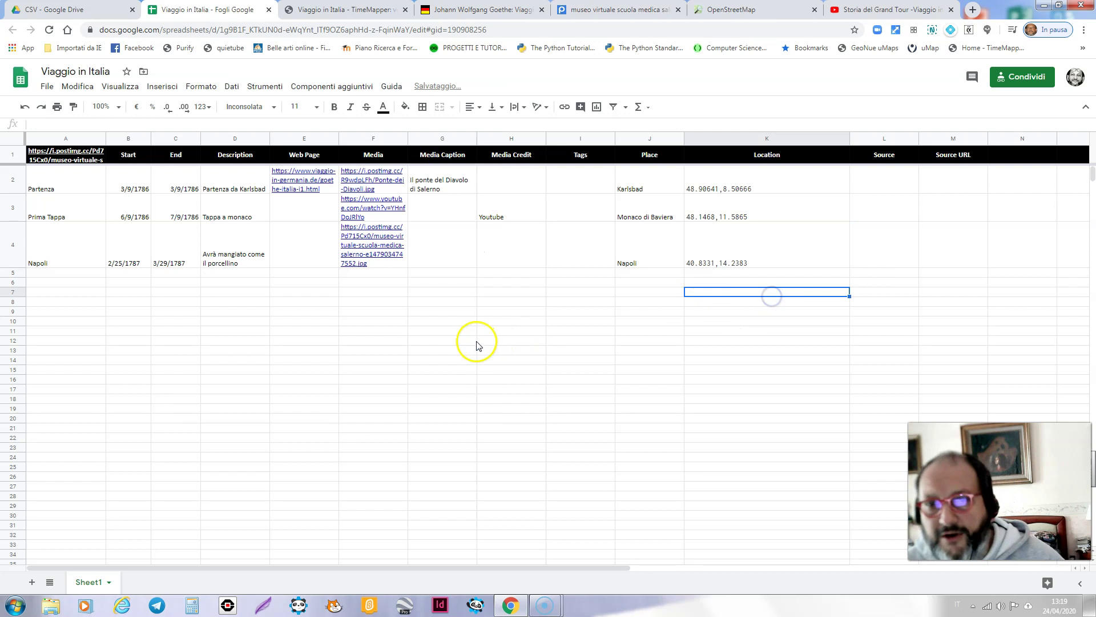
Reload the published TimeMapper timemap and zoom its map in on Italy to check the Napoli marker.
{"action": "left_click", "coordinate": [374, 8]}
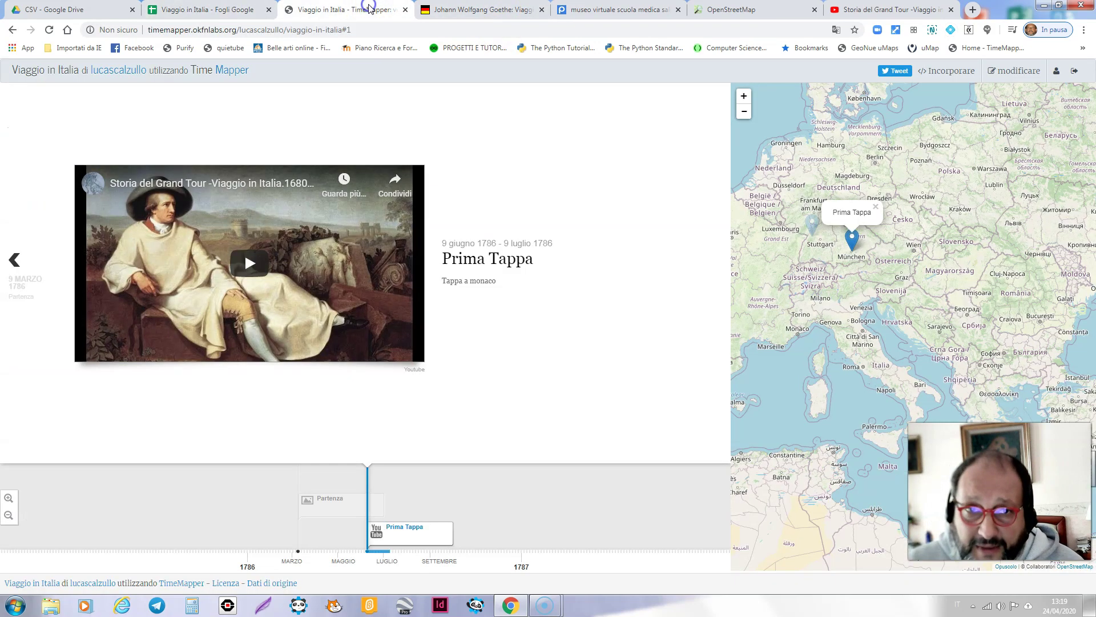
{"action": "left_click", "coordinate": [49, 29]}
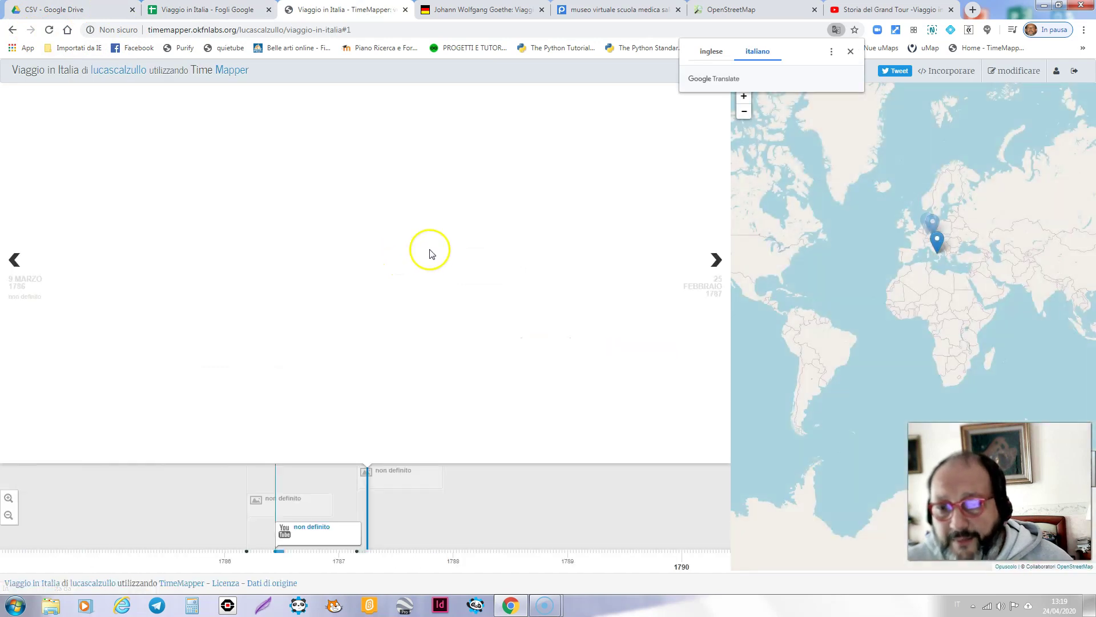
{"action": "scroll", "coordinate": [956, 252], "scroll_direction": "up", "scroll_amount": 5}
{"action": "scroll", "coordinate": [913, 246], "scroll_direction": "down", "scroll_amount": 1}
{"action": "left_click_drag", "start_coordinate": [844, 258], "coordinate": [918, 320]}
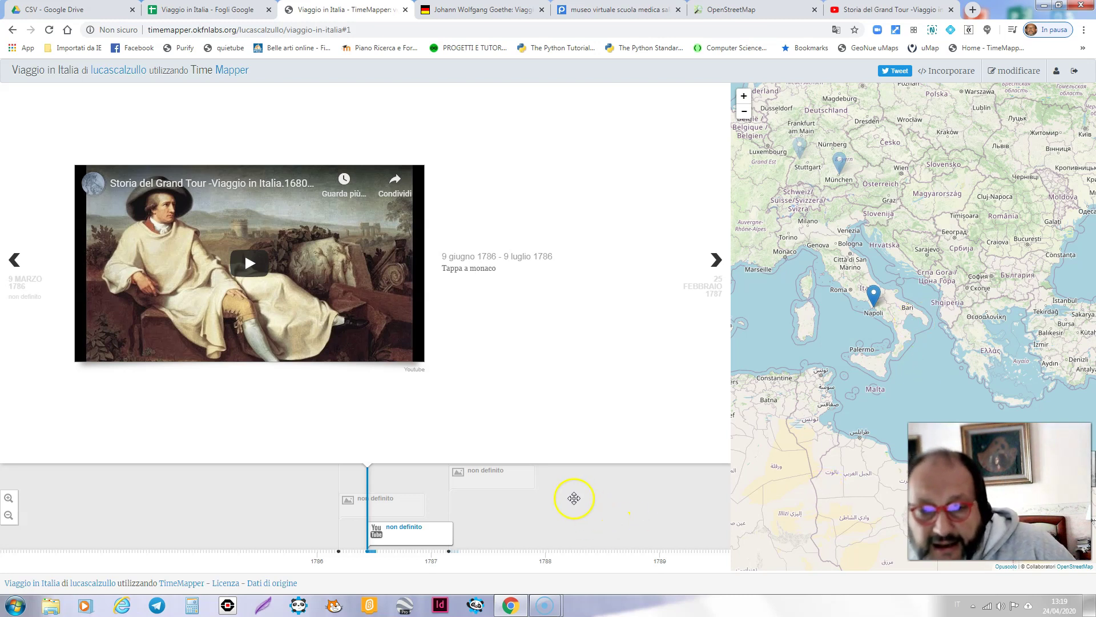
View the February 1787 stage in the timemap, and replace the spreadsheet's stray link in header cell A1 with Title.
{"action": "left_click", "coordinate": [490, 489]}
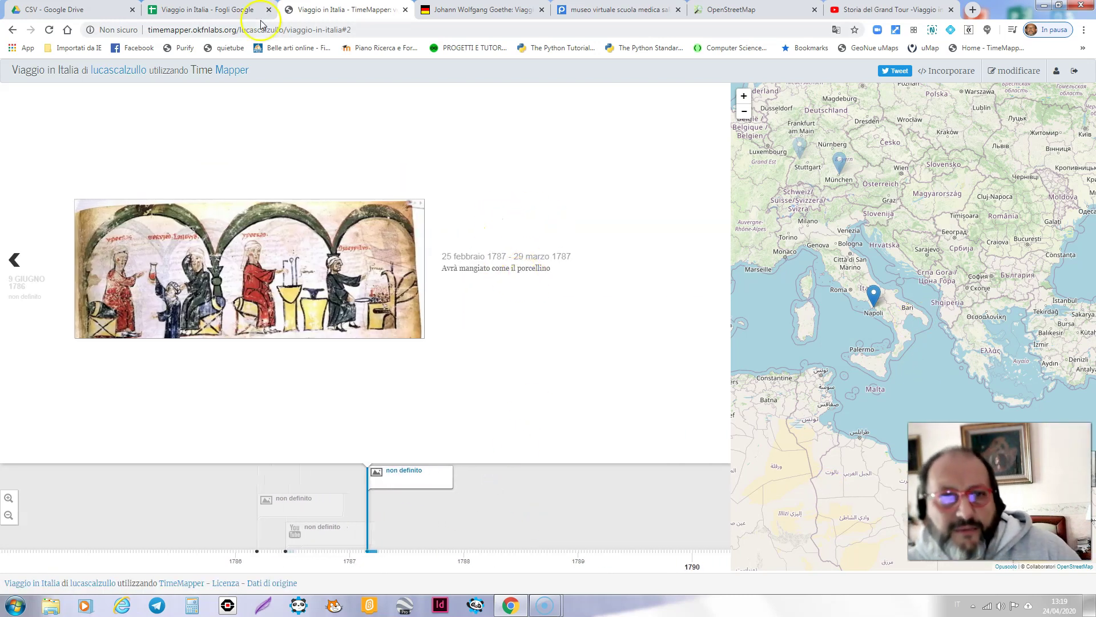
{"action": "left_click", "coordinate": [217, 11]}
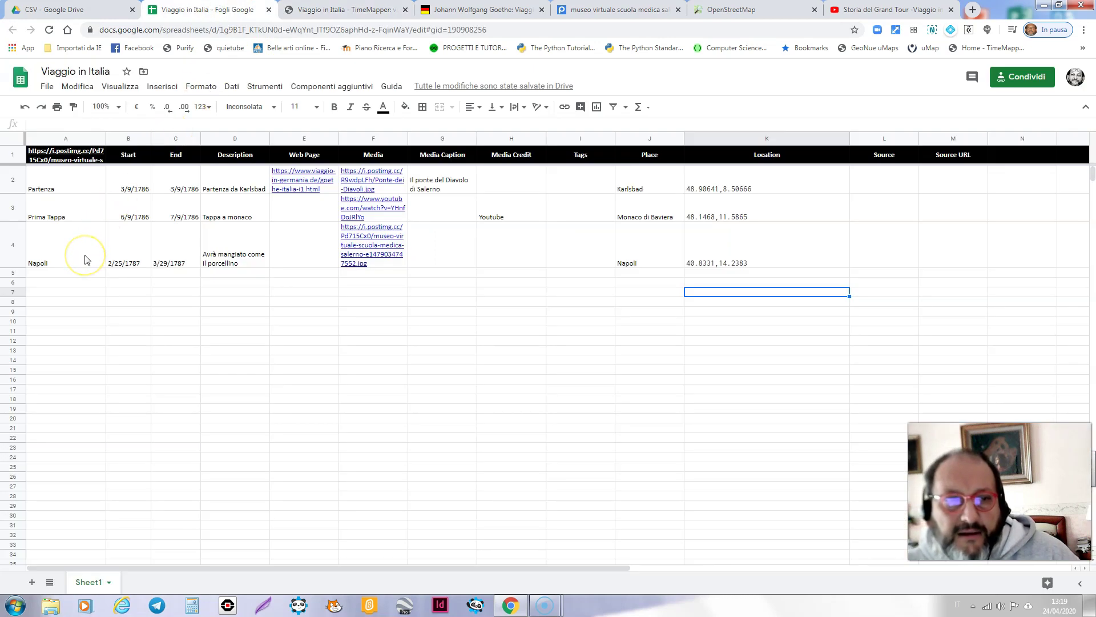
{"action": "left_click", "coordinate": [77, 159]}
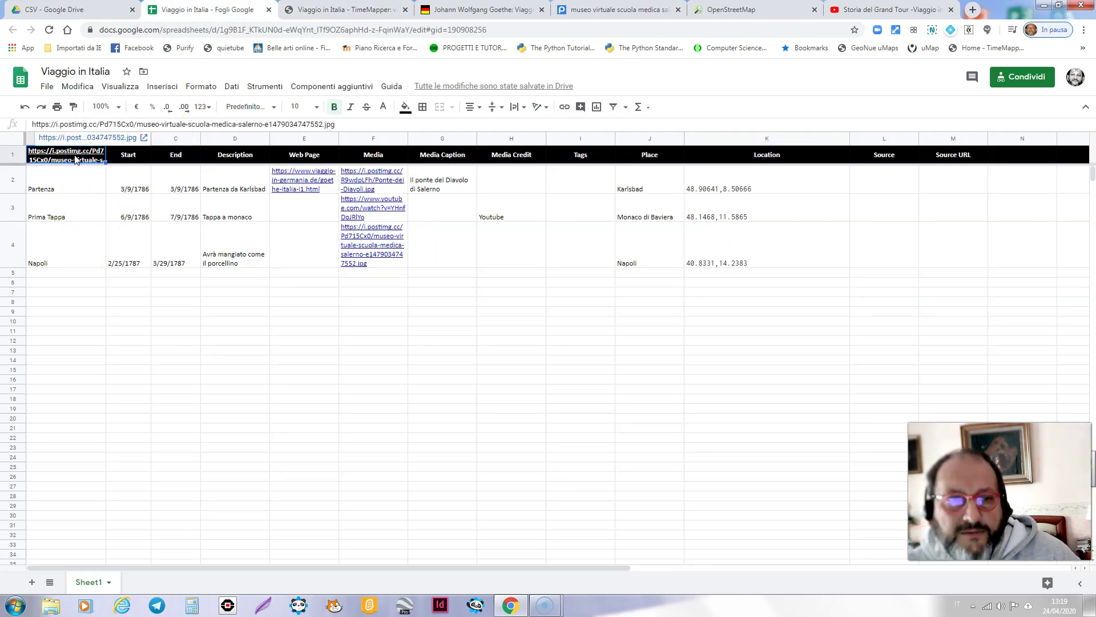
{"action": "key", "text": "Delete"}
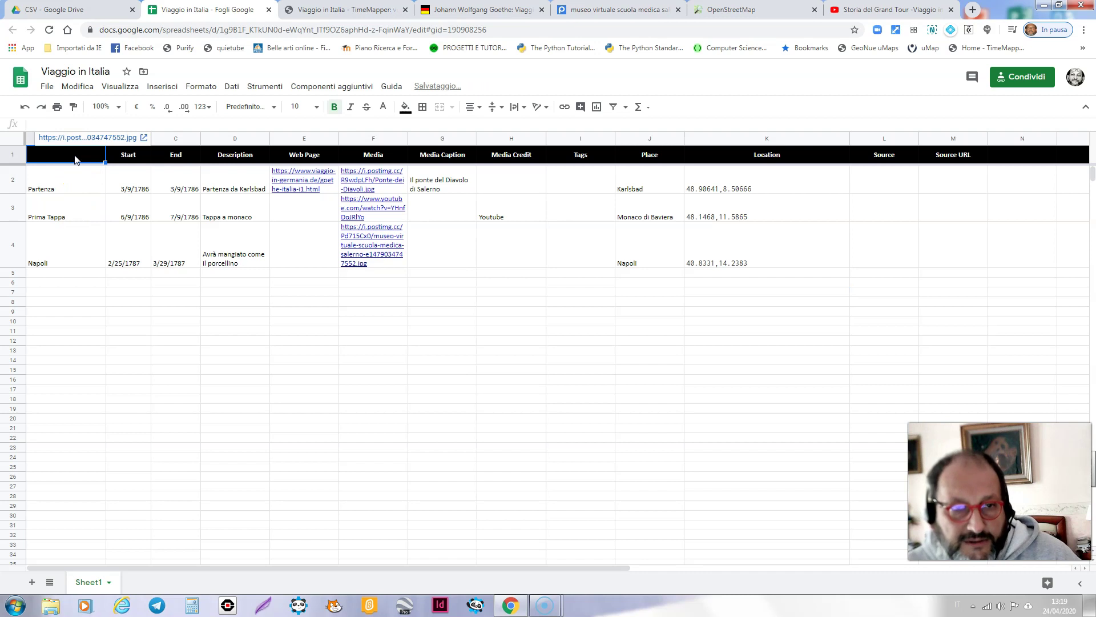
{"action": "type", "text": "Ti"}
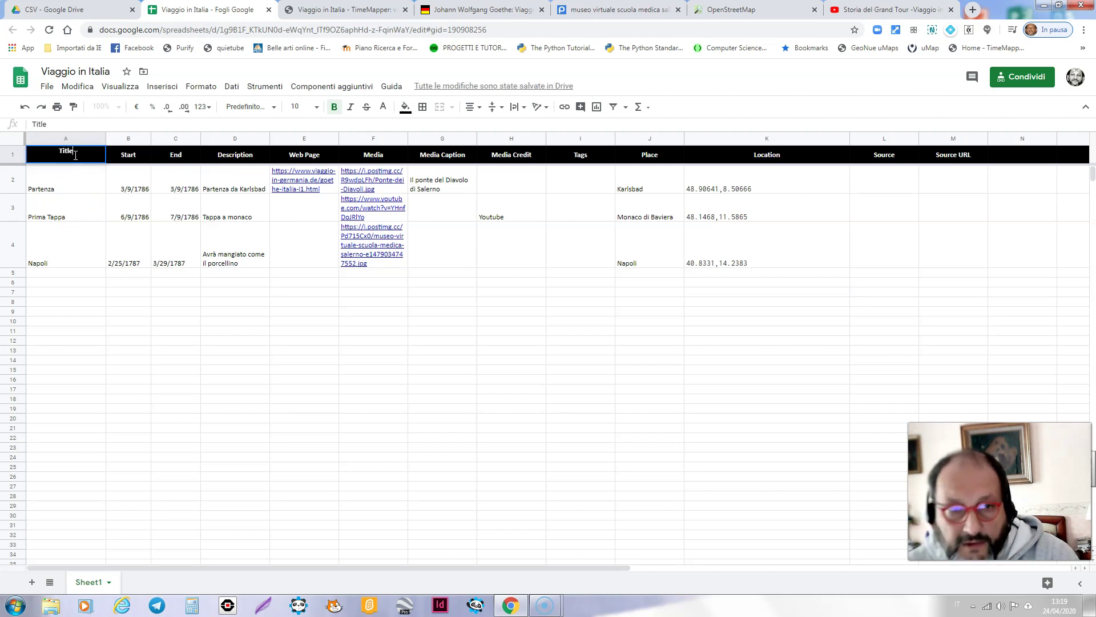
{"action": "type", "text": "tle"}
{"action": "left_click", "coordinate": [73, 301]}
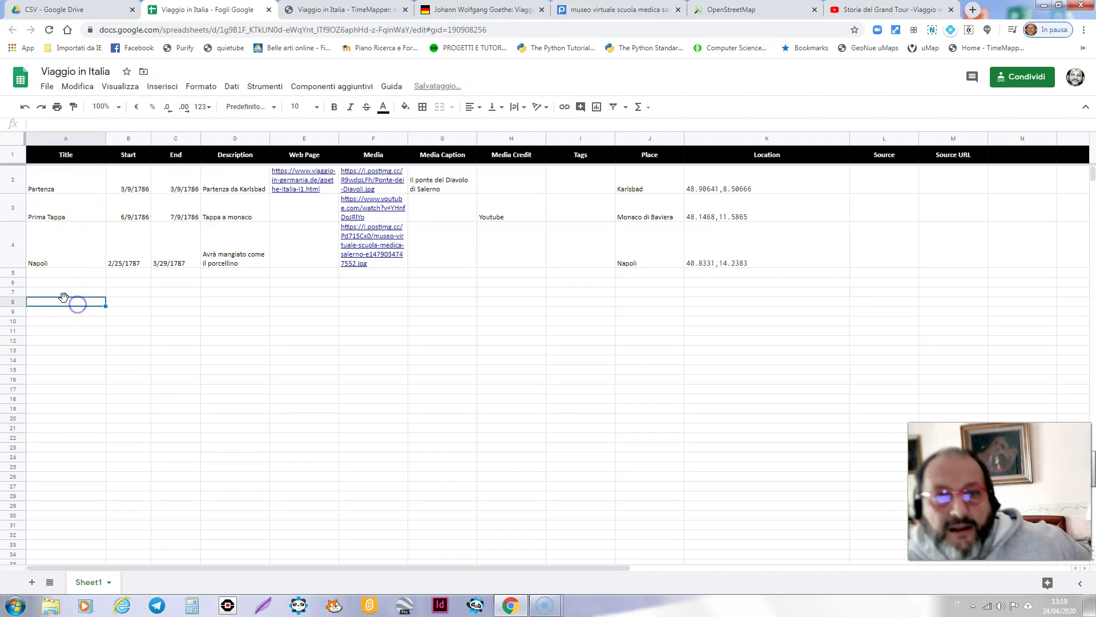
Reload the published timemap to check the stage titles, closing the translation prompt.
{"action": "left_click", "coordinate": [348, 12]}
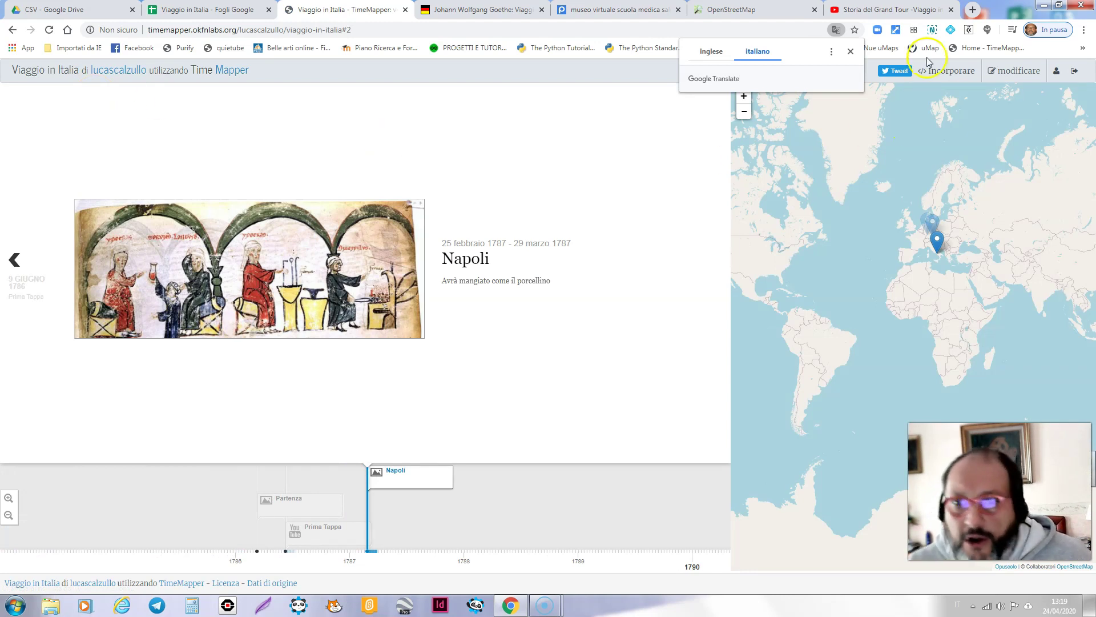
{"action": "left_click", "coordinate": [851, 52]}
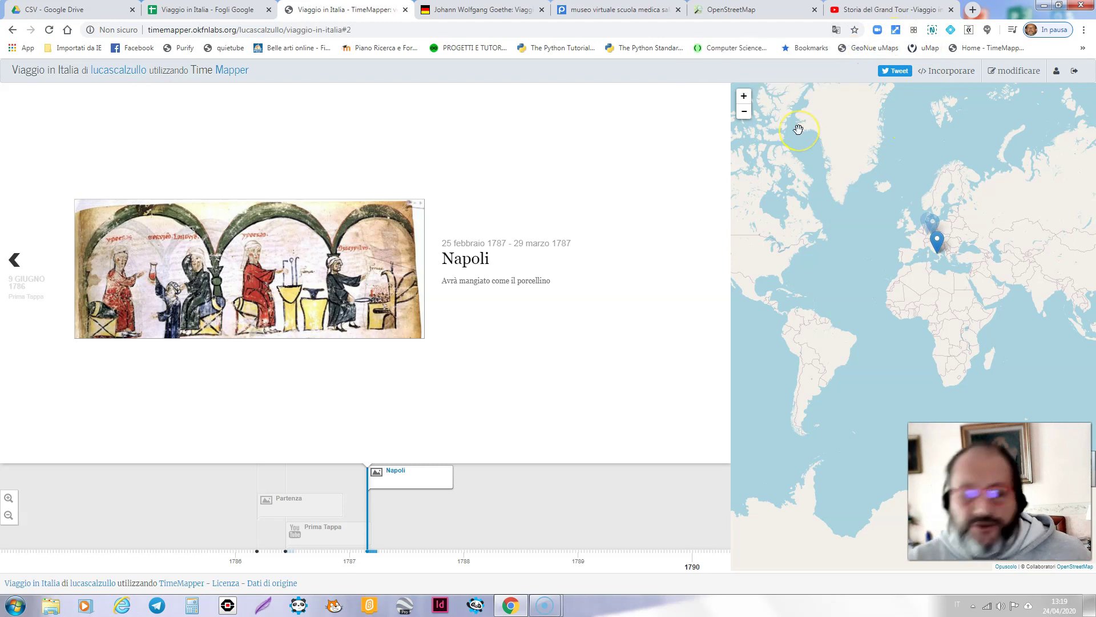